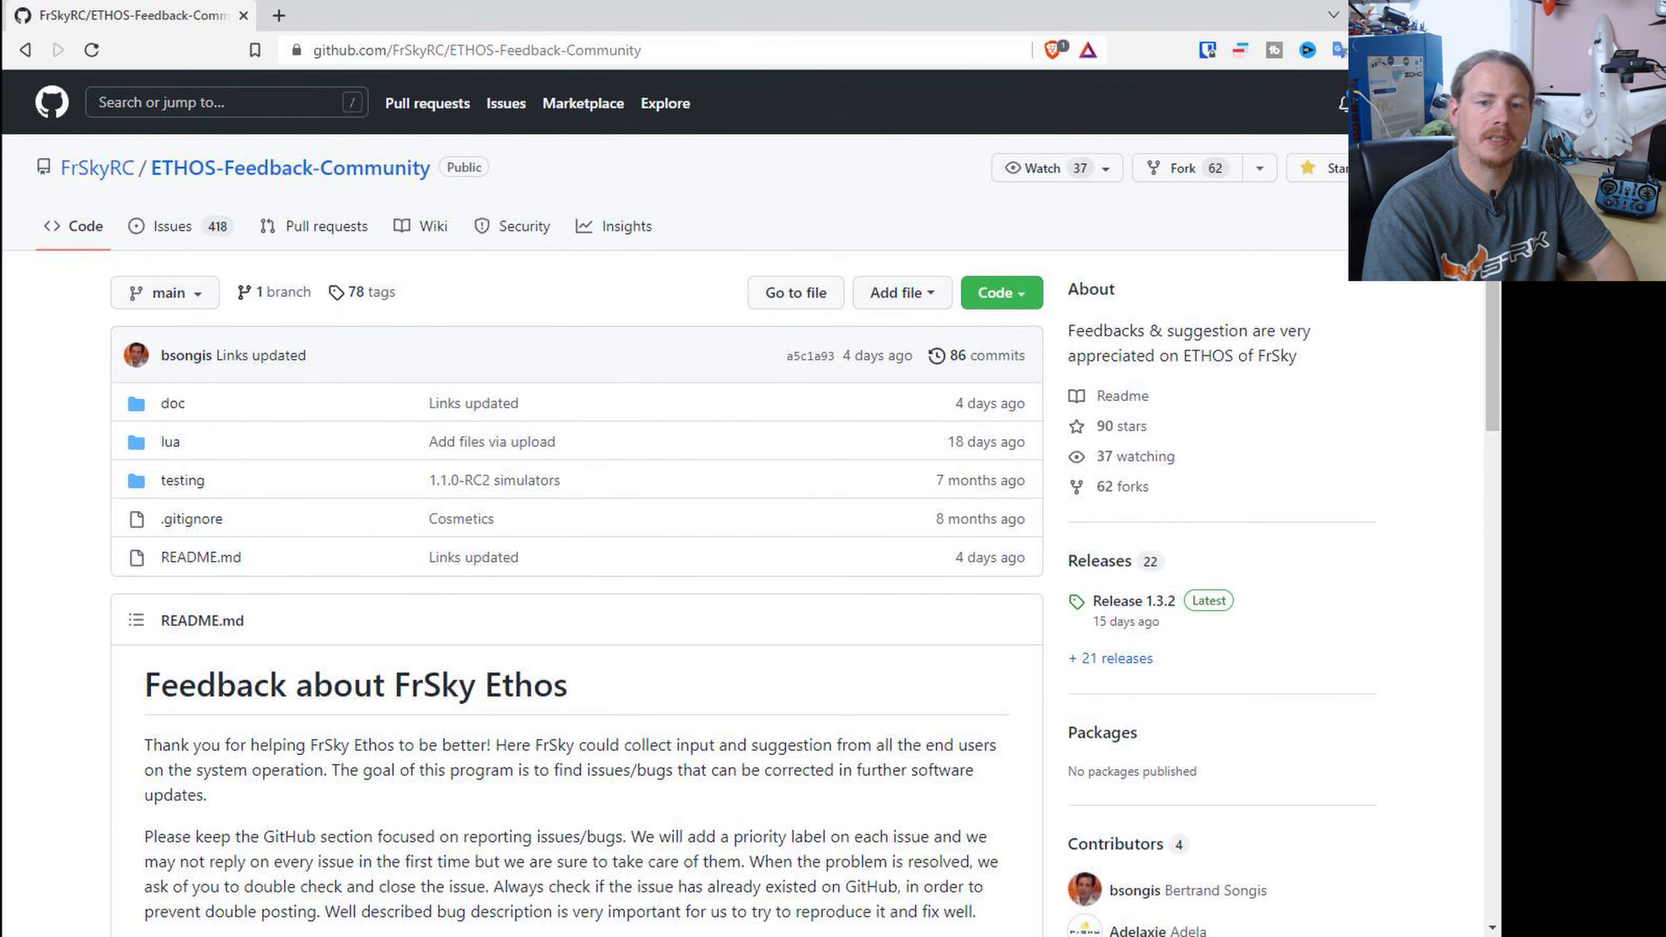
# Step: Open the latest release, 1.3.2, and look through its downloadable assets for the Ethos Suite installer
pyautogui.click(1129, 601)
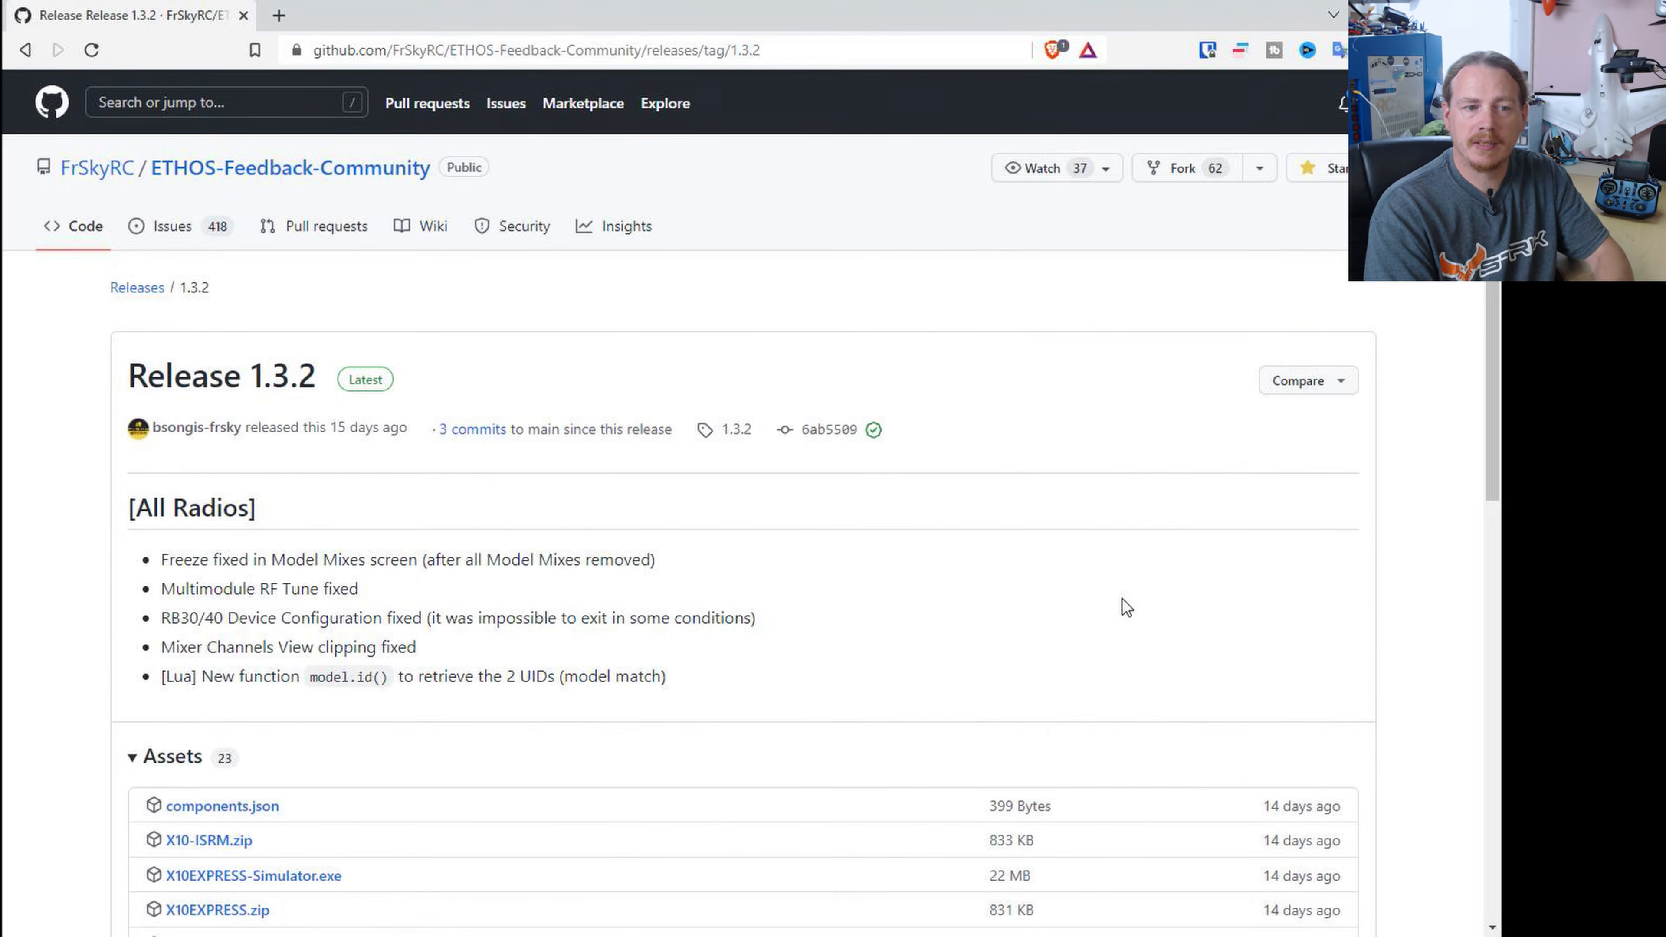
pyautogui.scroll(-8, 433, 554)
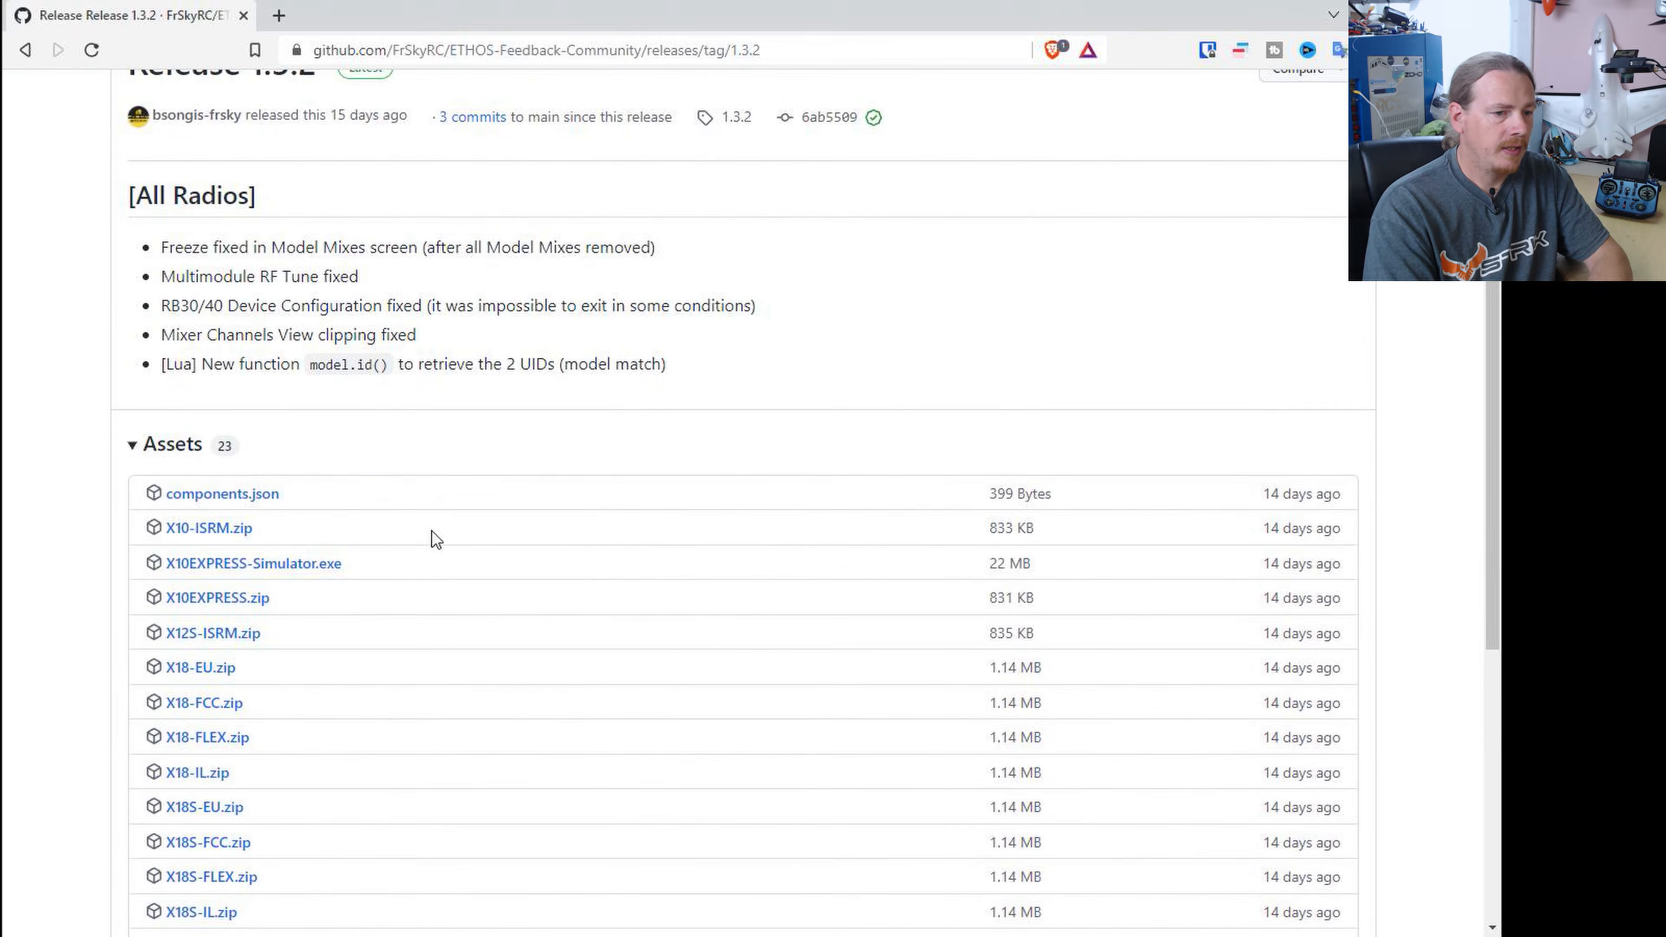
pyautogui.scroll(-2, 420, 534)
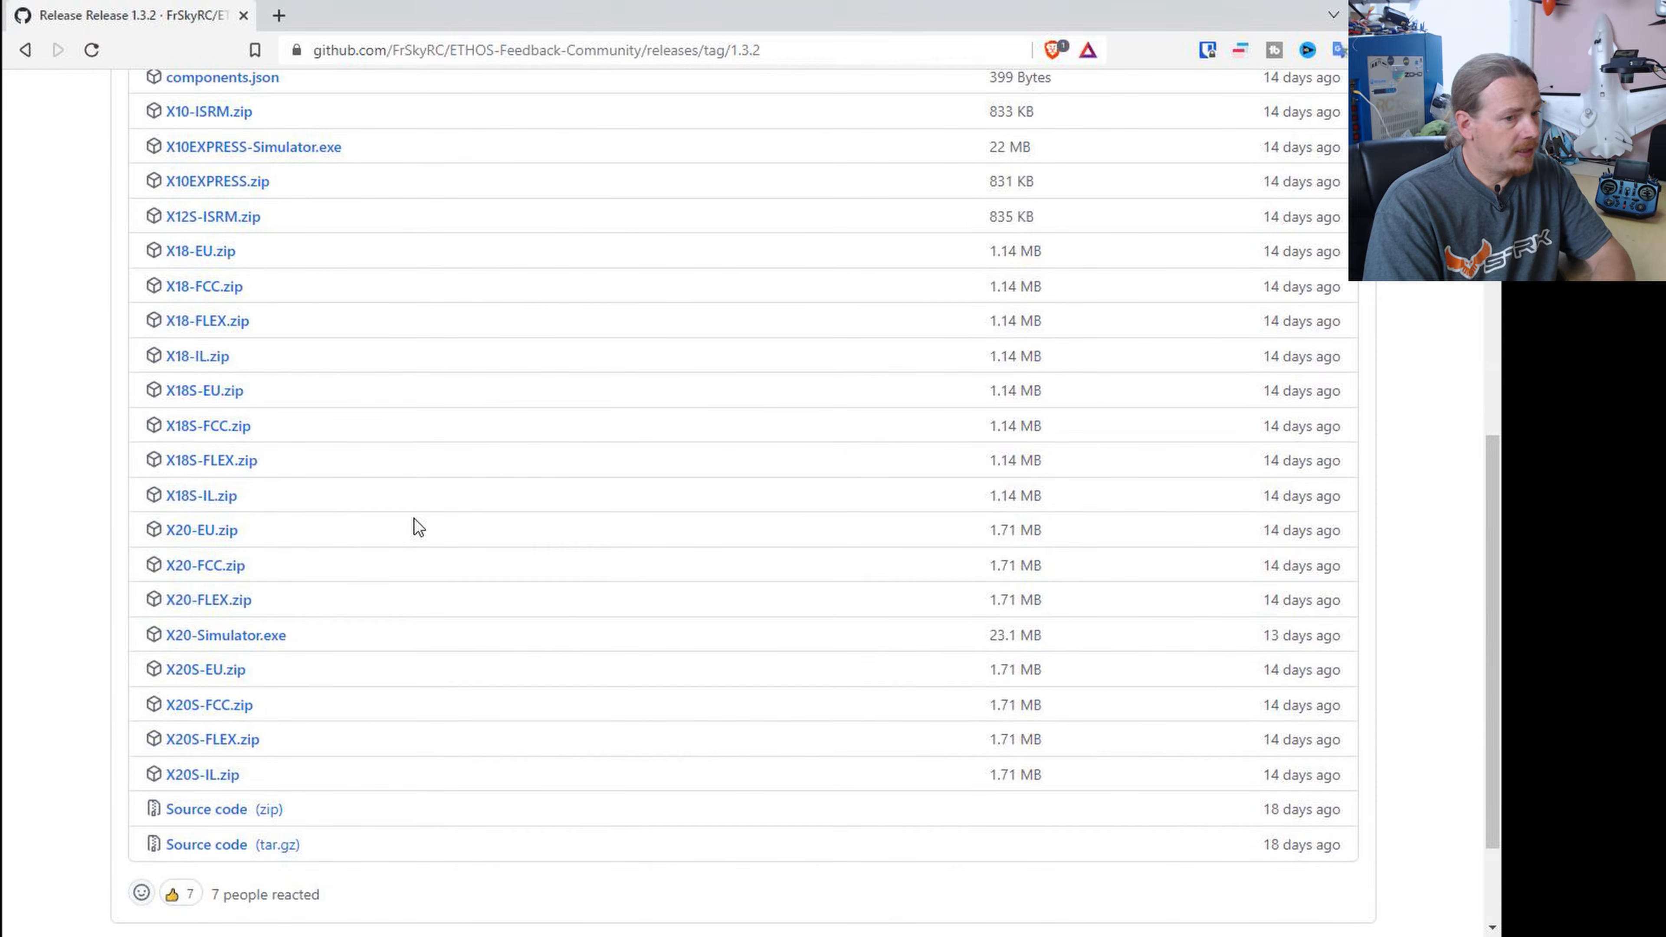
pyautogui.scroll(9, 413, 510)
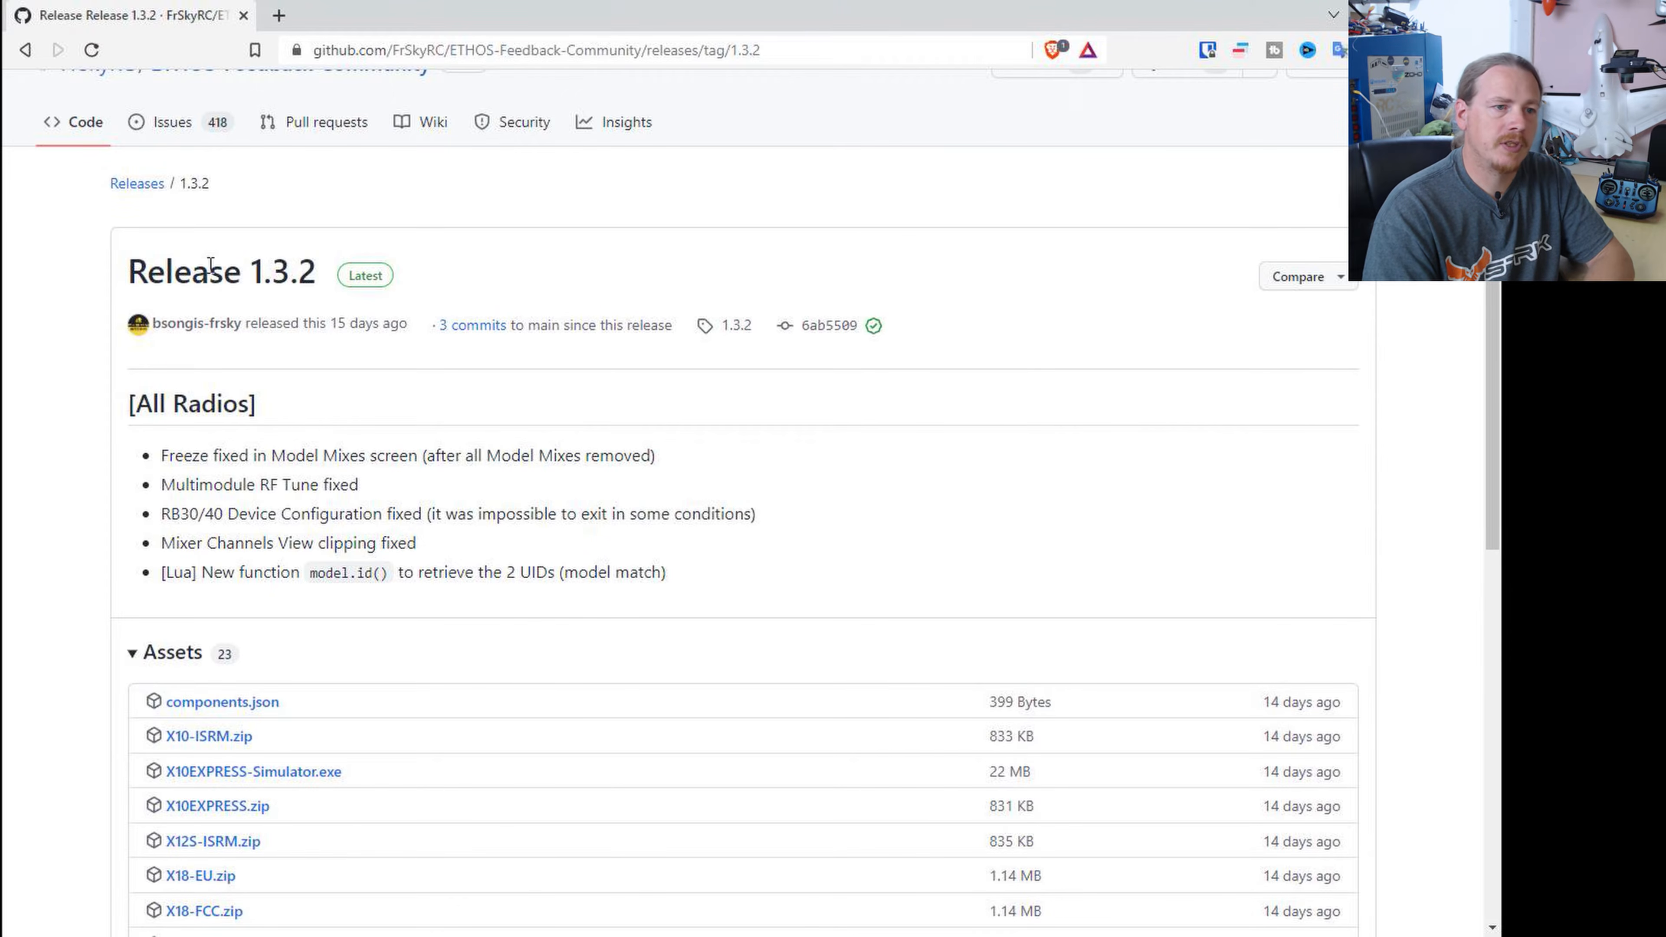
# Step: Open the repository's full list of releases and collapse the assets of Release 1.3.2
pyautogui.click(140, 190)
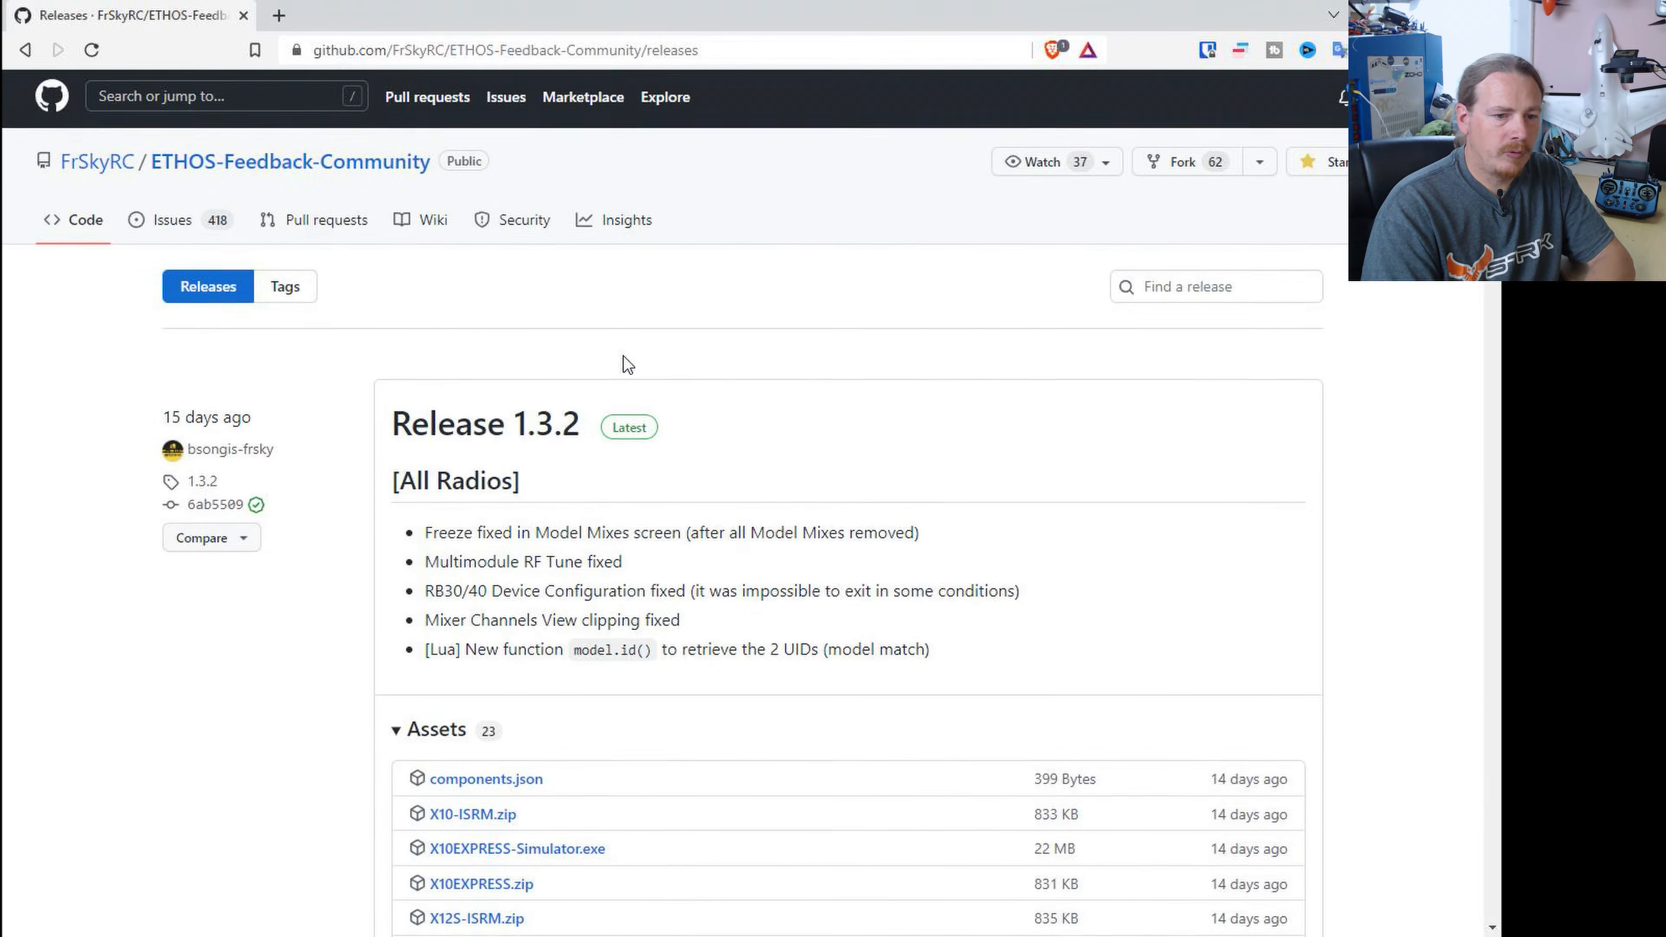
pyautogui.scroll(-3, 623, 356)
pyautogui.scroll(-3, 624, 356)
pyautogui.click(393, 320)
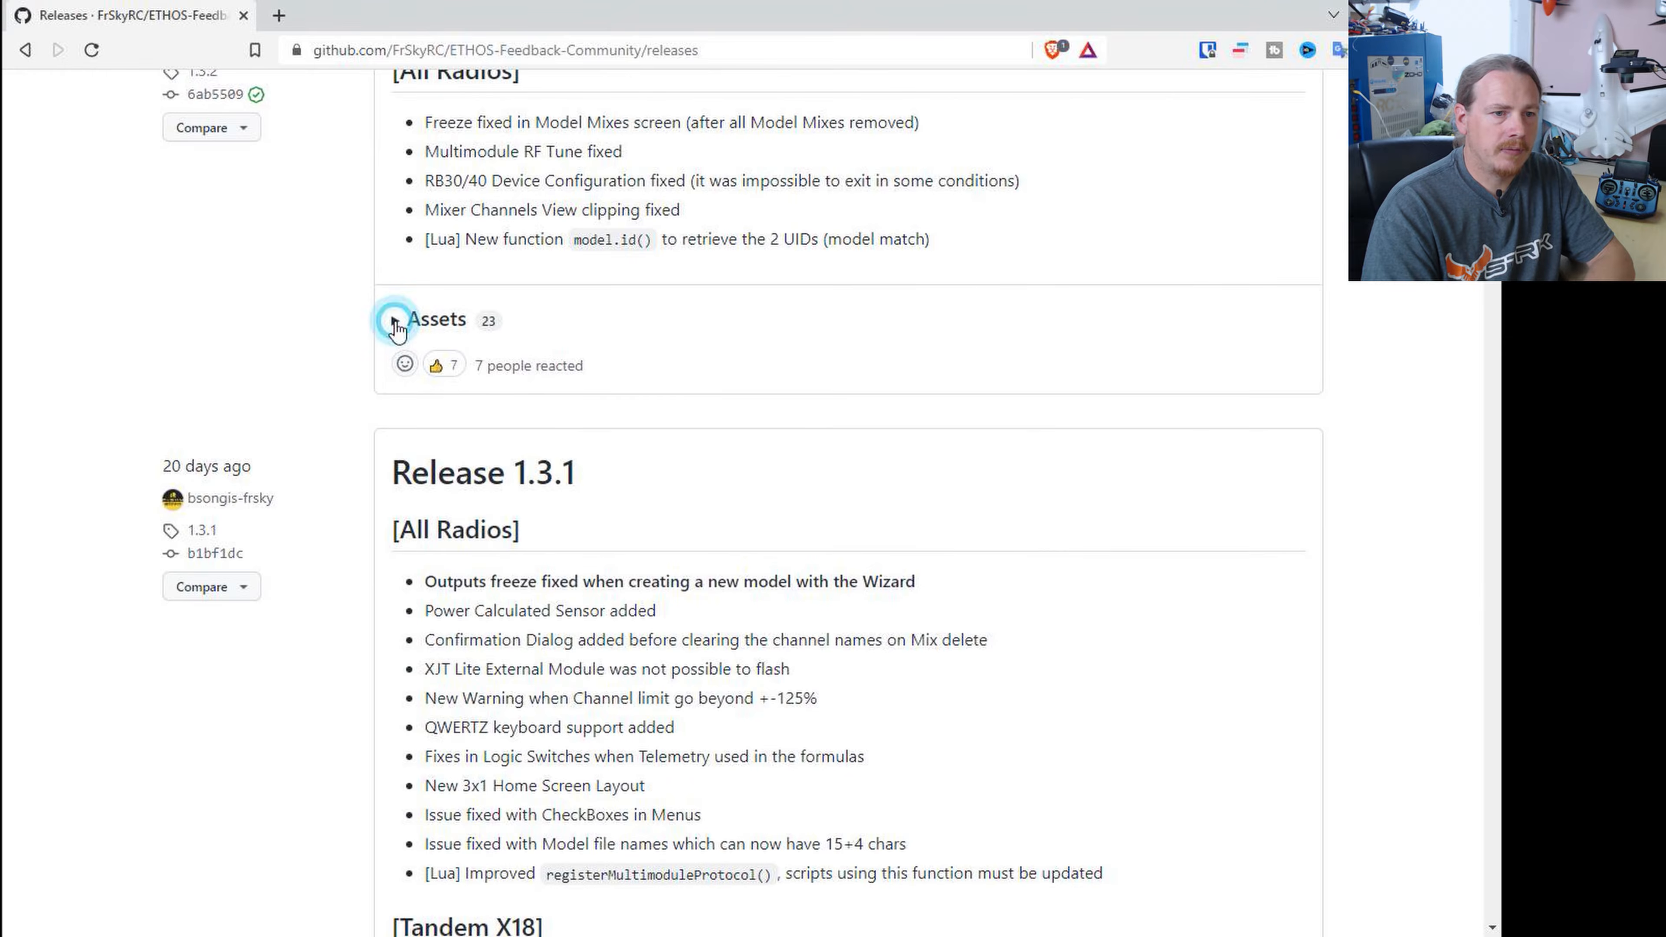
# Step: Check the Release 1.3.1 assets for the Ethos Suite installer and collapse them again
pyautogui.scroll(-9, 317, 338)
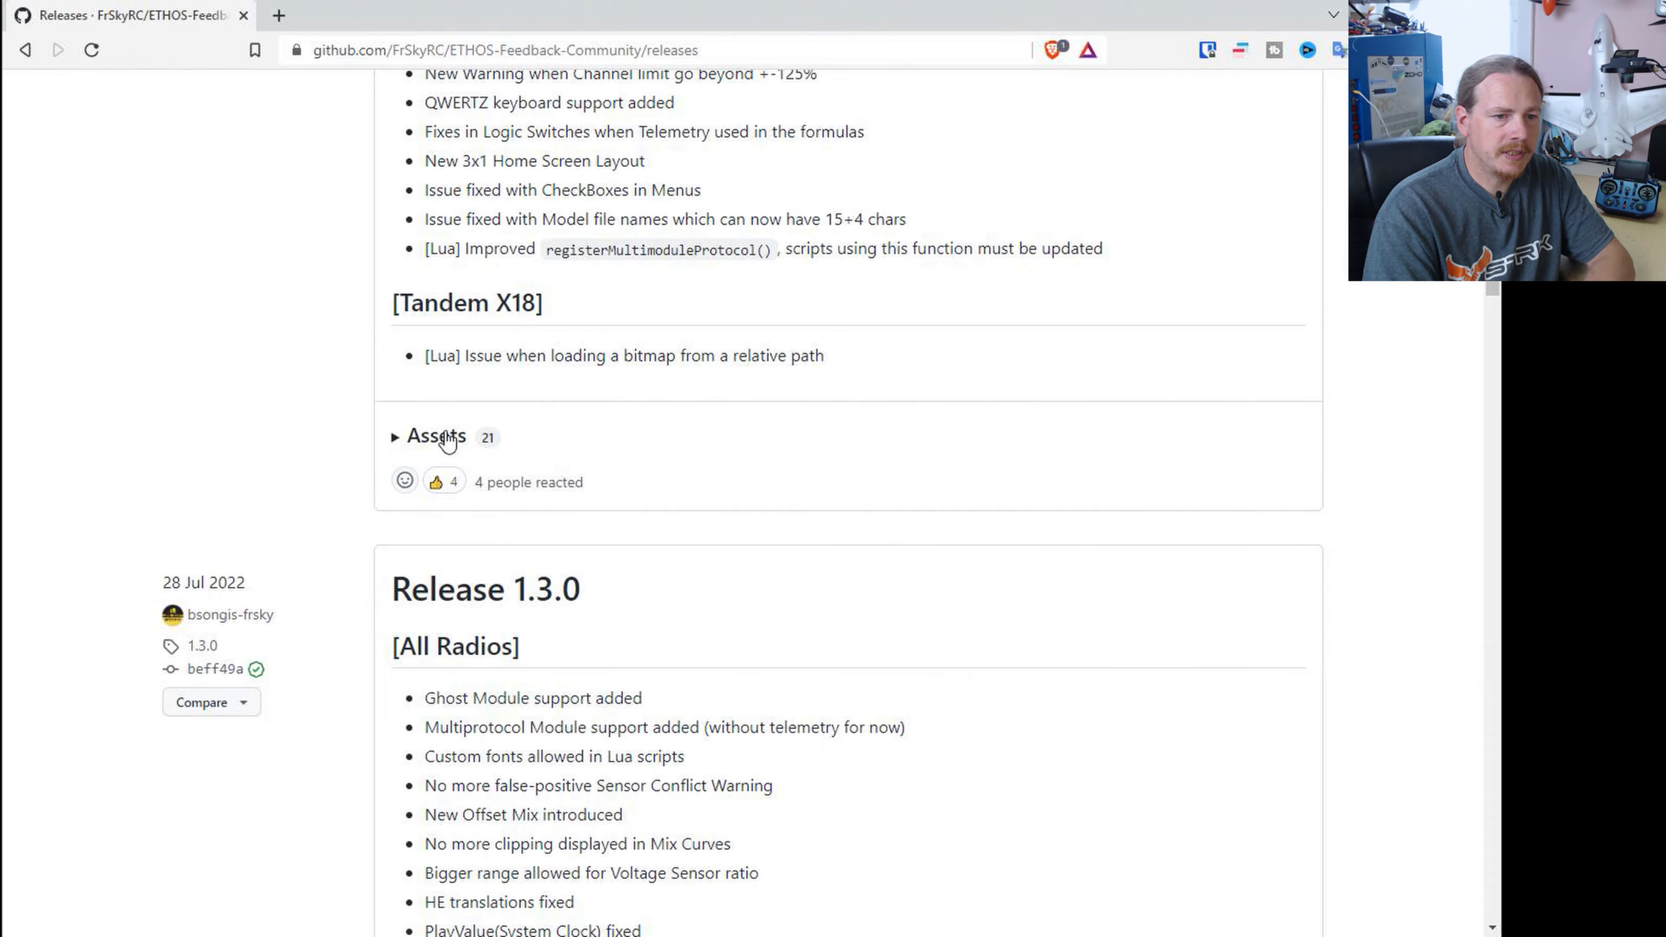
pyautogui.click(393, 441)
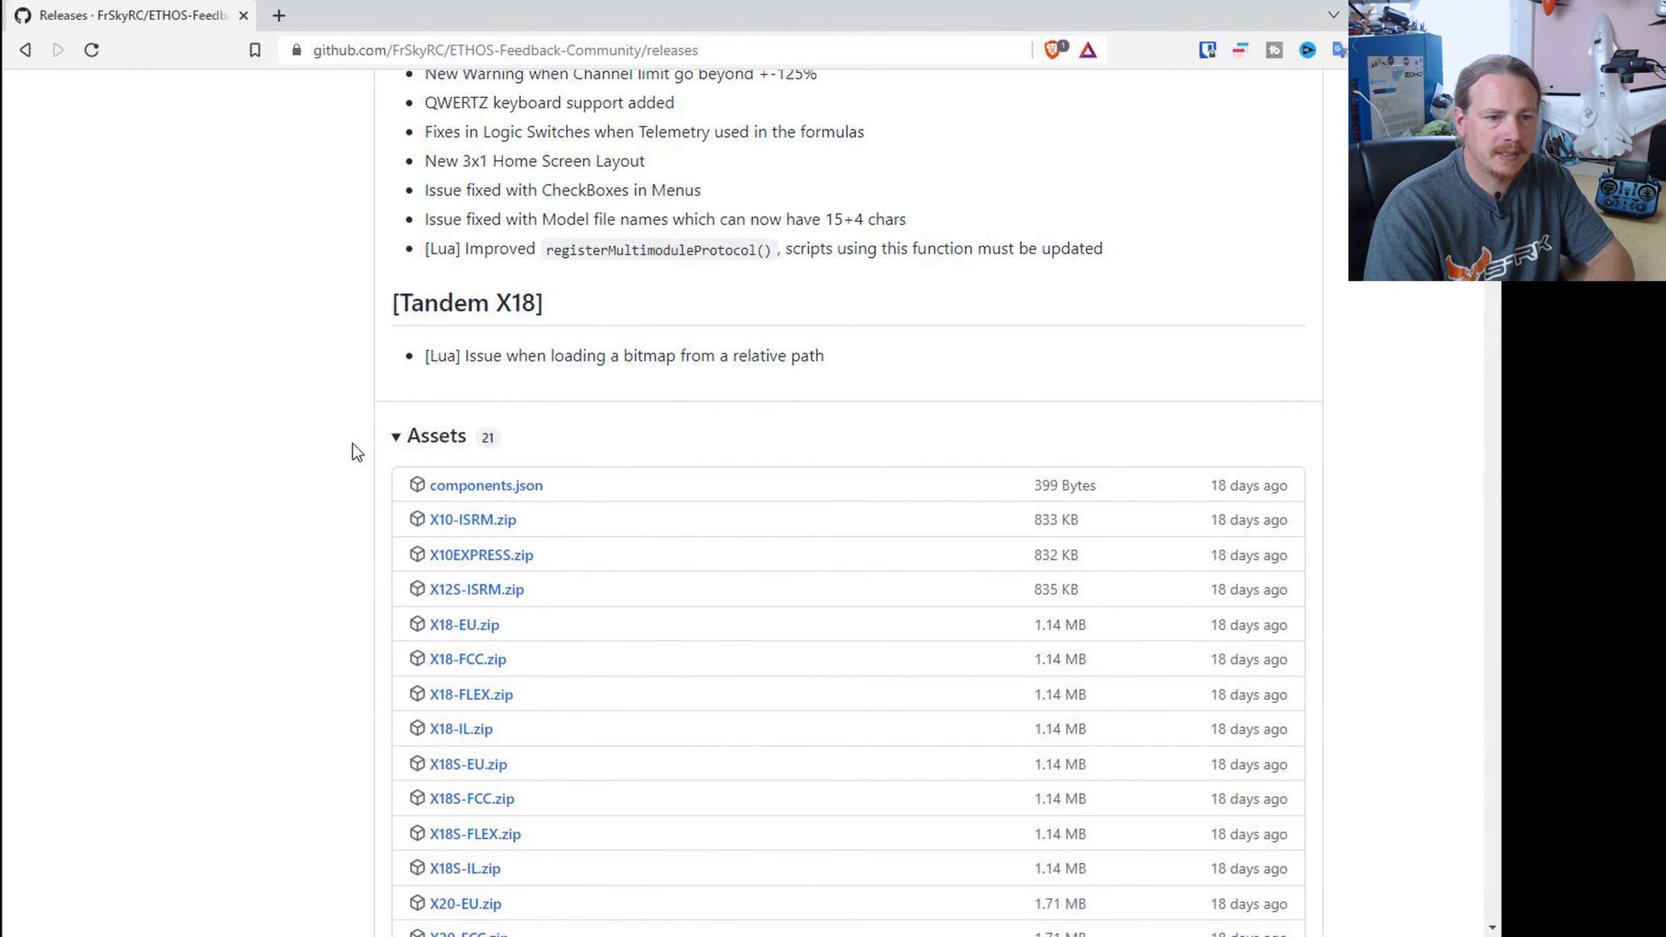
pyautogui.scroll(-8, 361, 443)
pyautogui.scroll(4, 322, 465)
pyautogui.scroll(9, 320, 457)
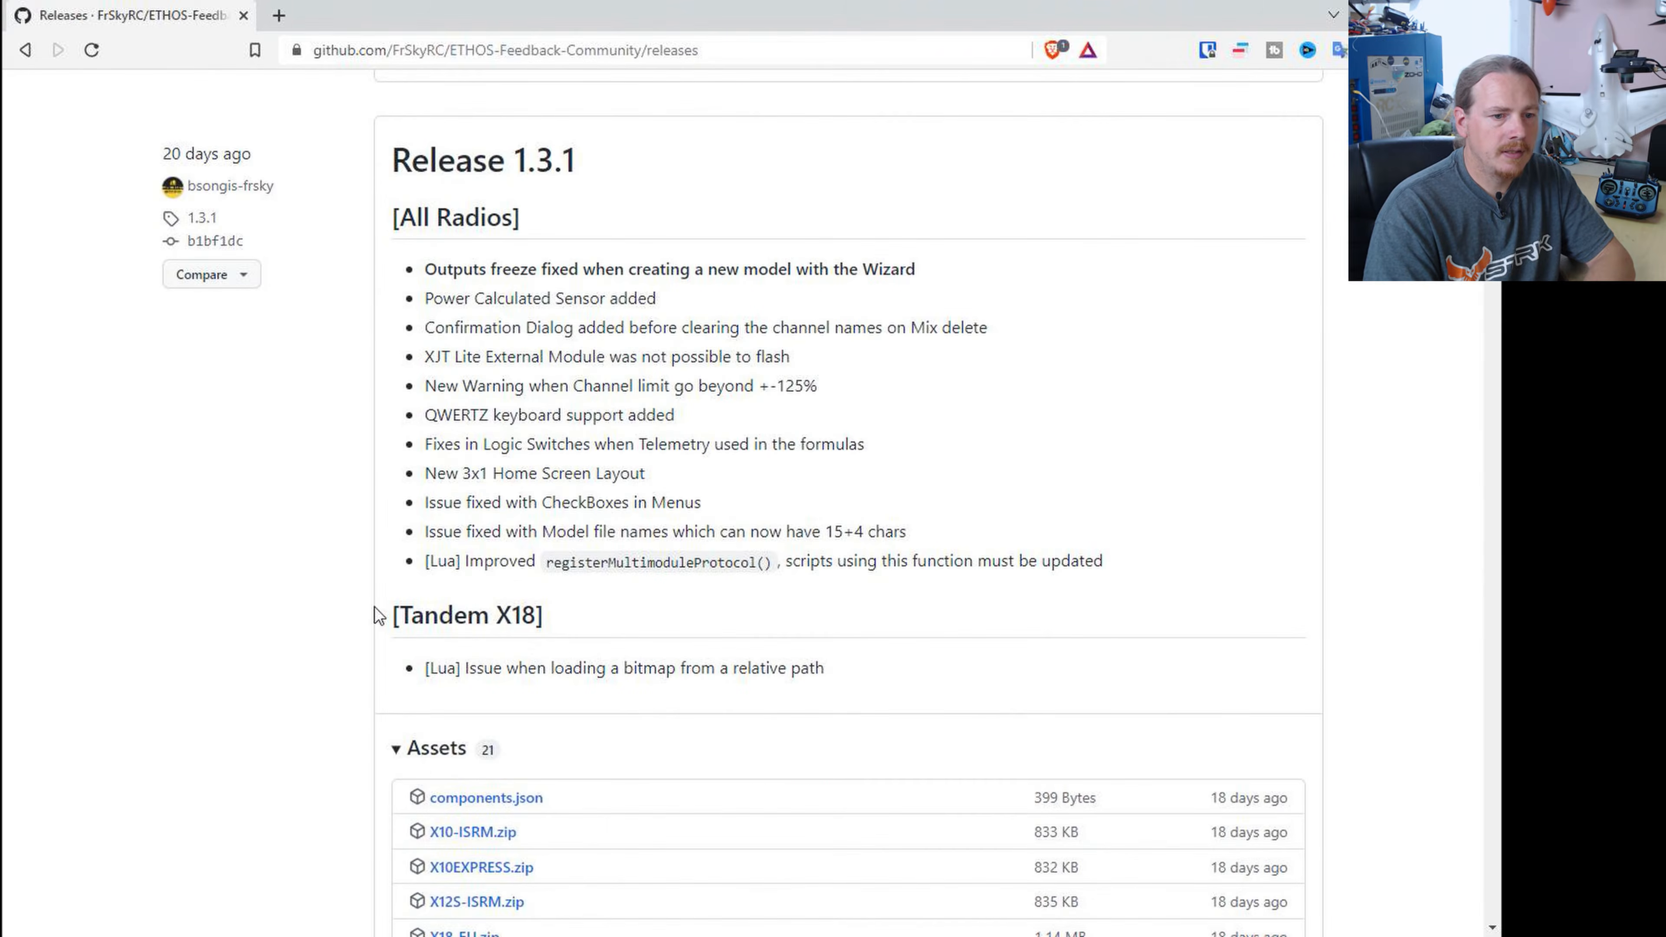
pyautogui.click(397, 749)
# Step: Check the Release 1.3.0 assets for the Ethos Suite installer and collapse them again
pyautogui.scroll(-8, 314, 610)
pyautogui.scroll(-3, 322, 595)
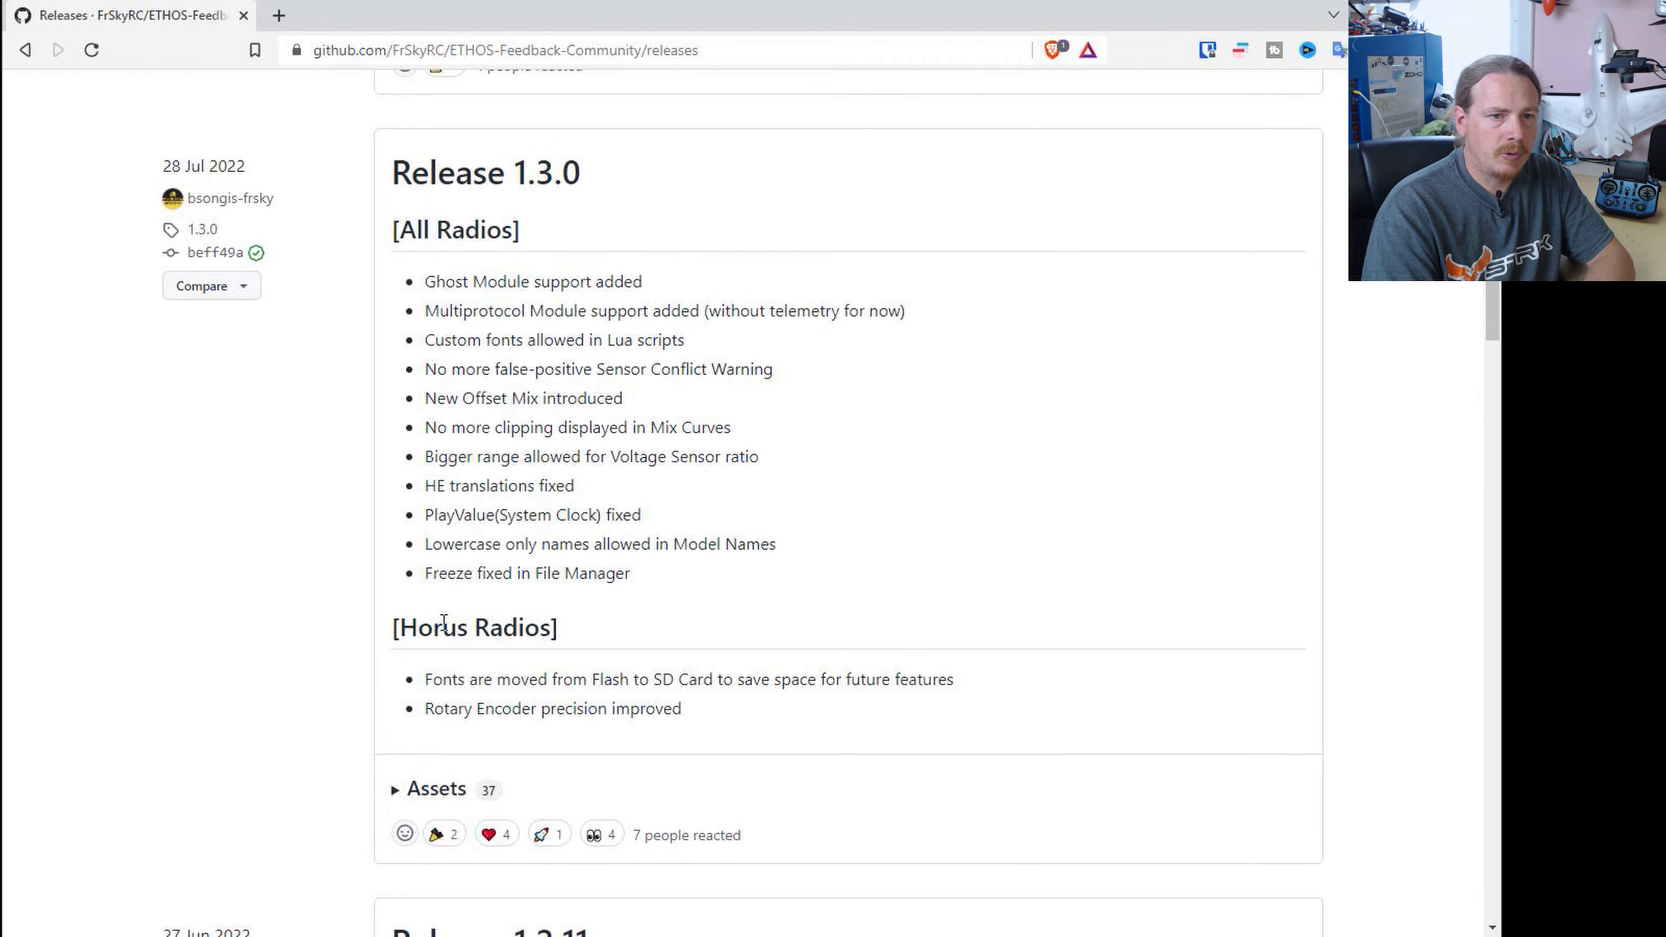
pyautogui.click(395, 790)
pyautogui.scroll(-9, 328, 633)
pyautogui.scroll(-12, 335, 632)
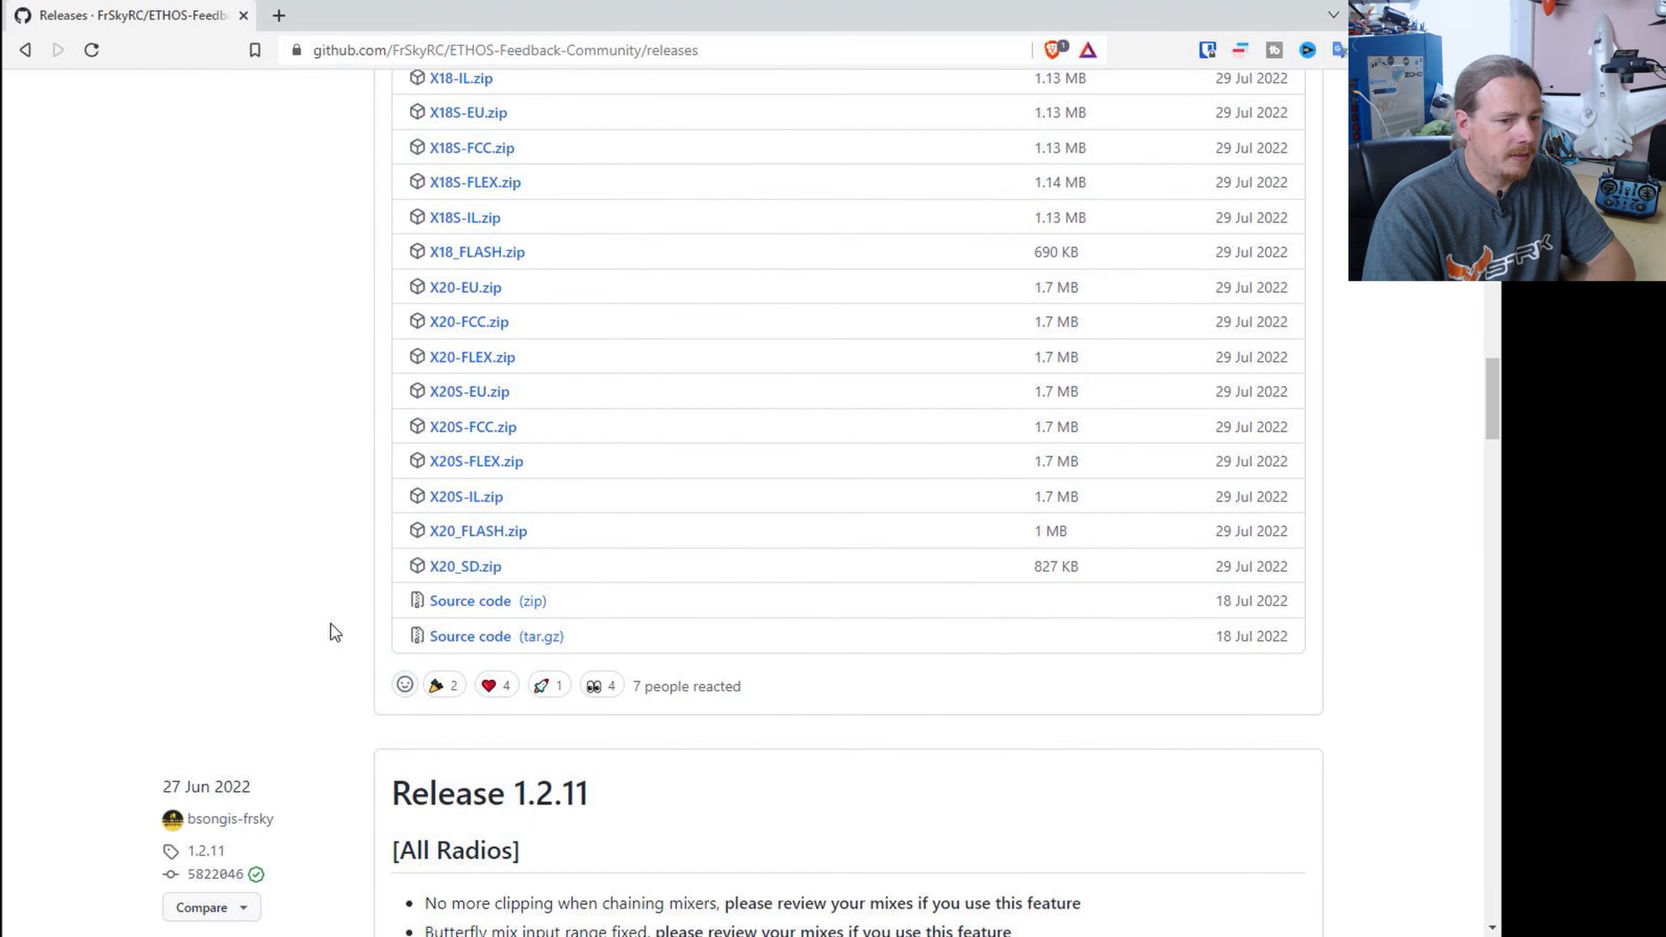
pyautogui.scroll(20, 346, 624)
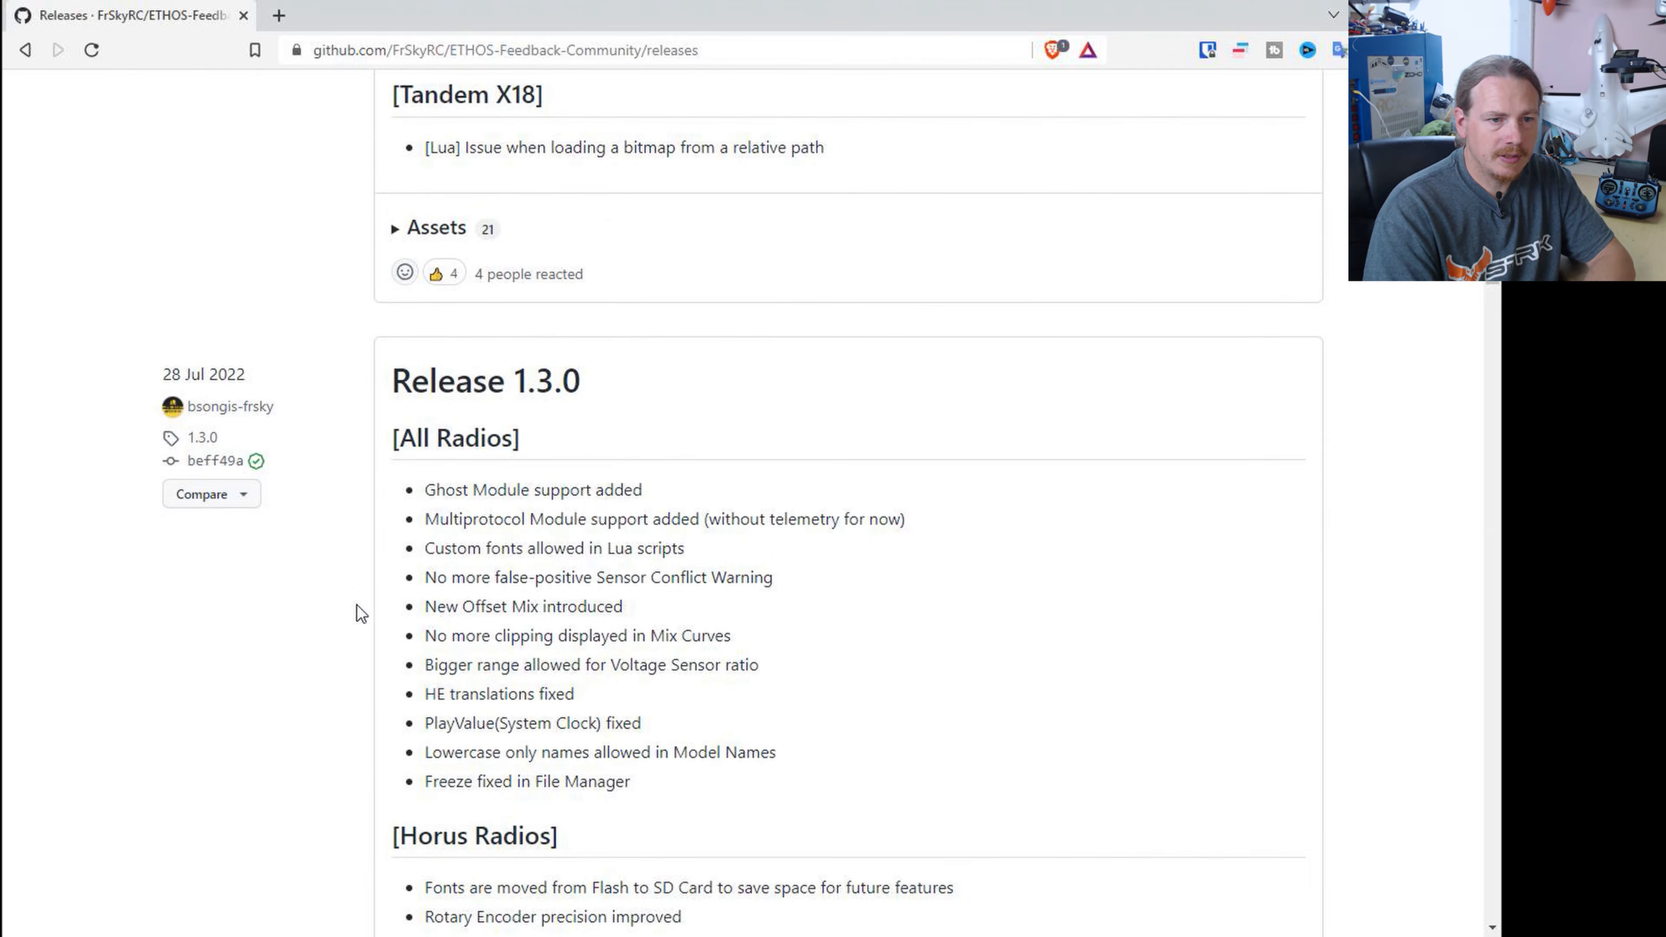
pyautogui.scroll(-5, 379, 814)
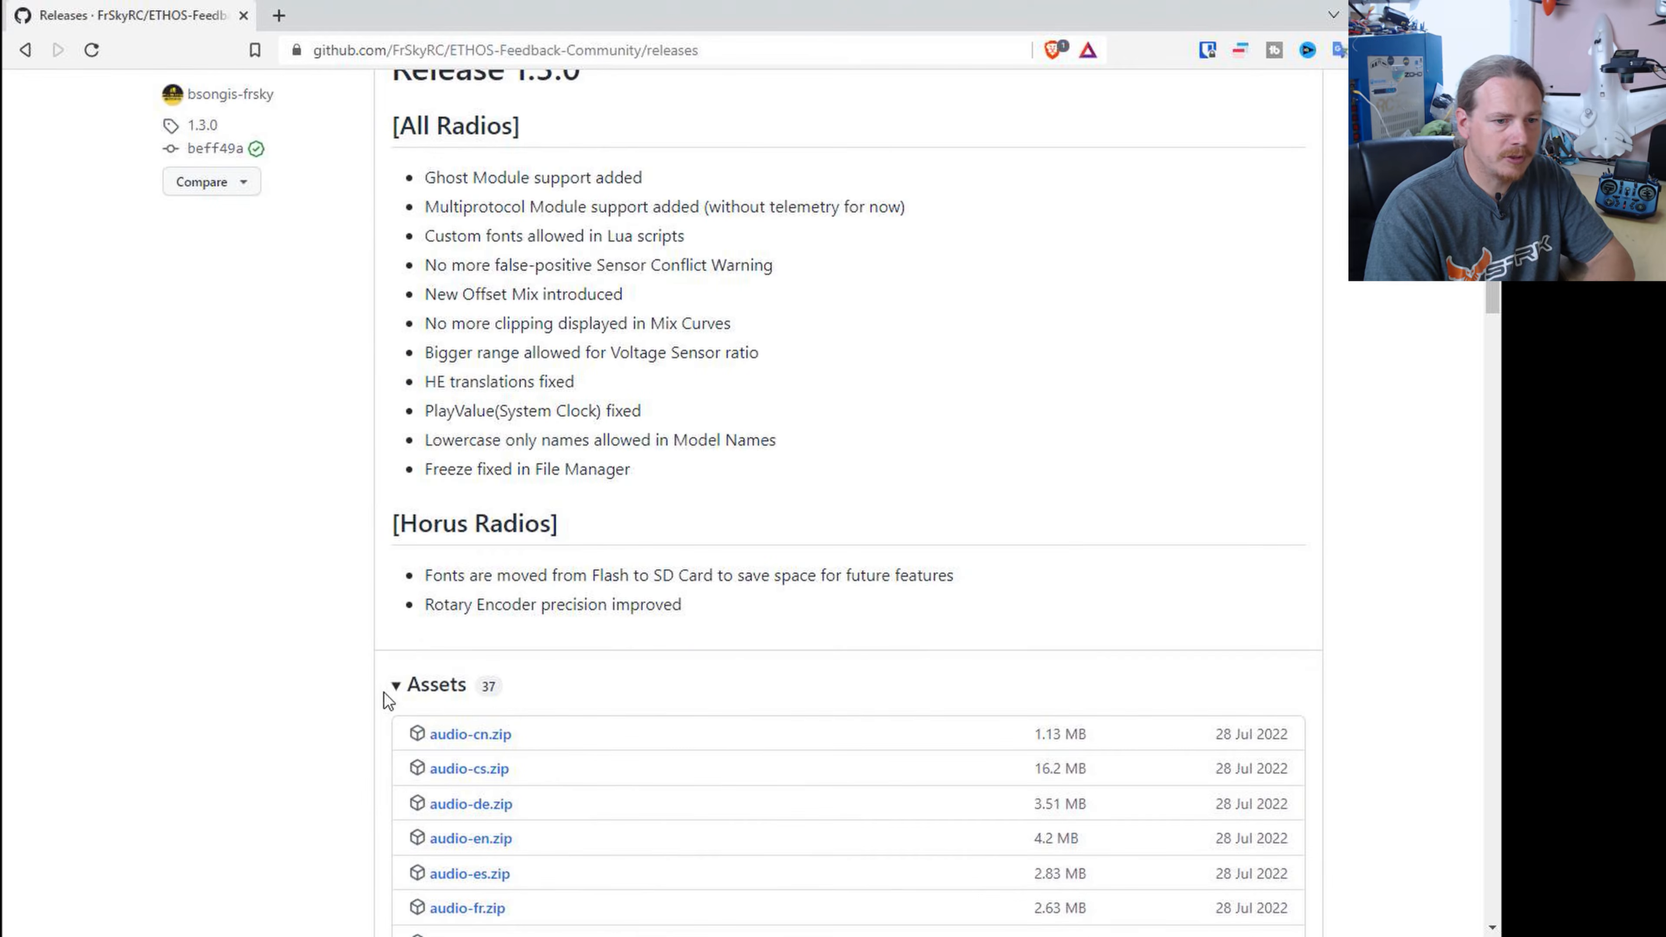
pyautogui.click(396, 686)
# Step: Download Ethos-Suite-Setup-1.2.11.exe from the Release 1.2.11 assets and save it to the desktop
pyautogui.scroll(-8, 361, 660)
pyautogui.scroll(-13, 443, 595)
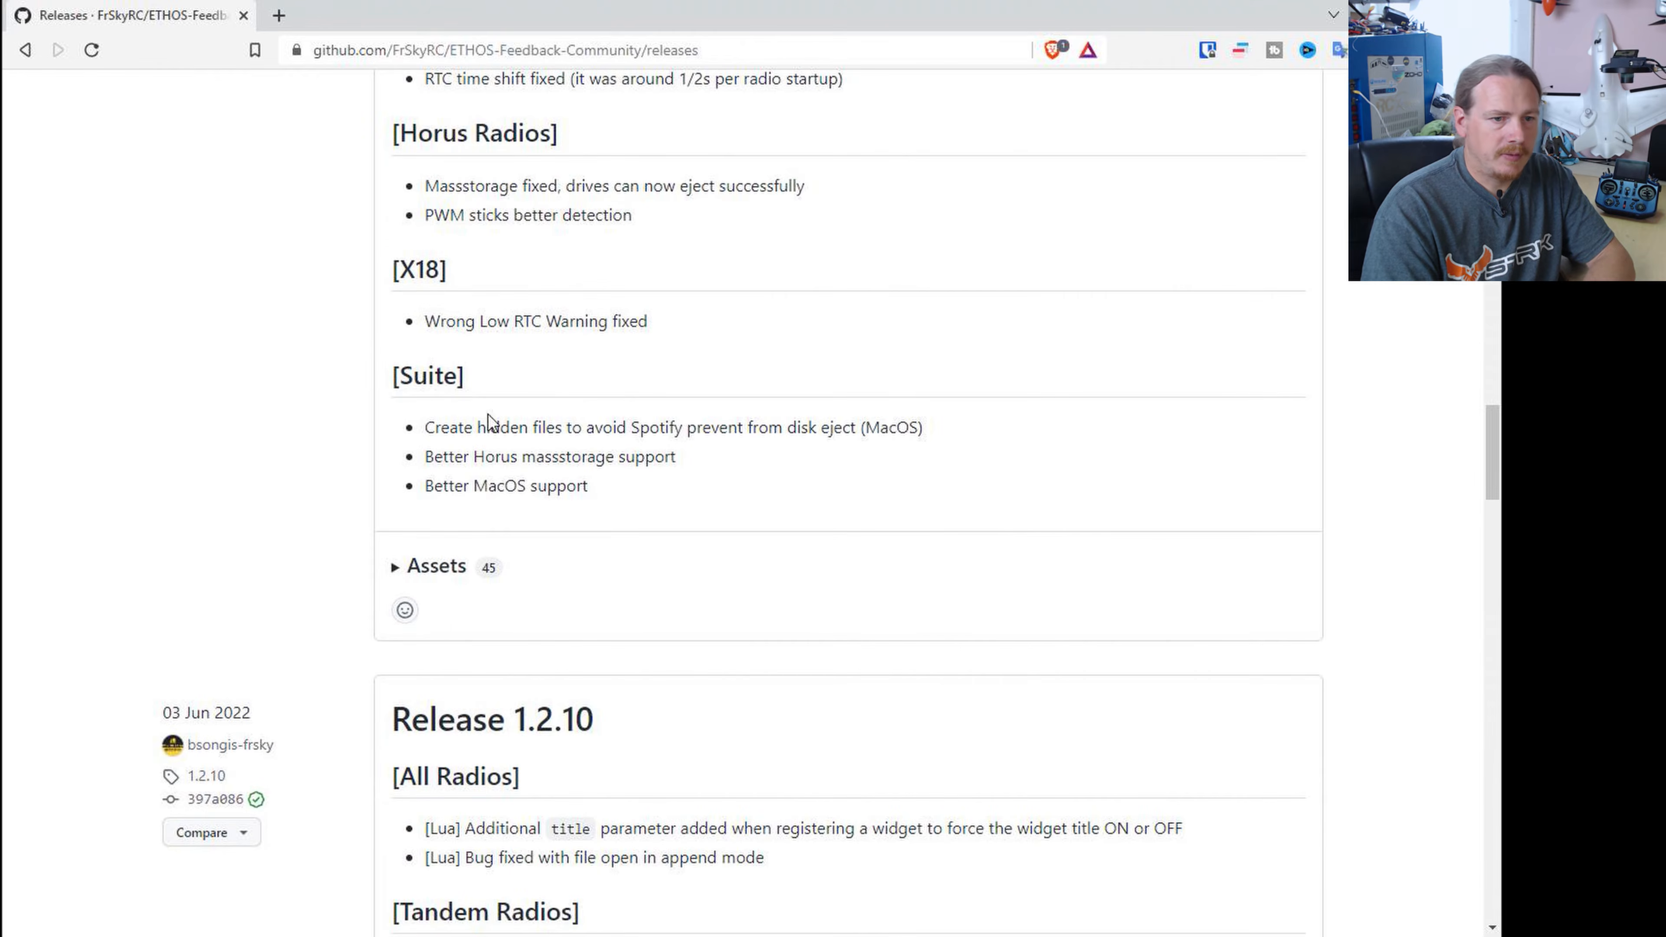
pyautogui.click(395, 568)
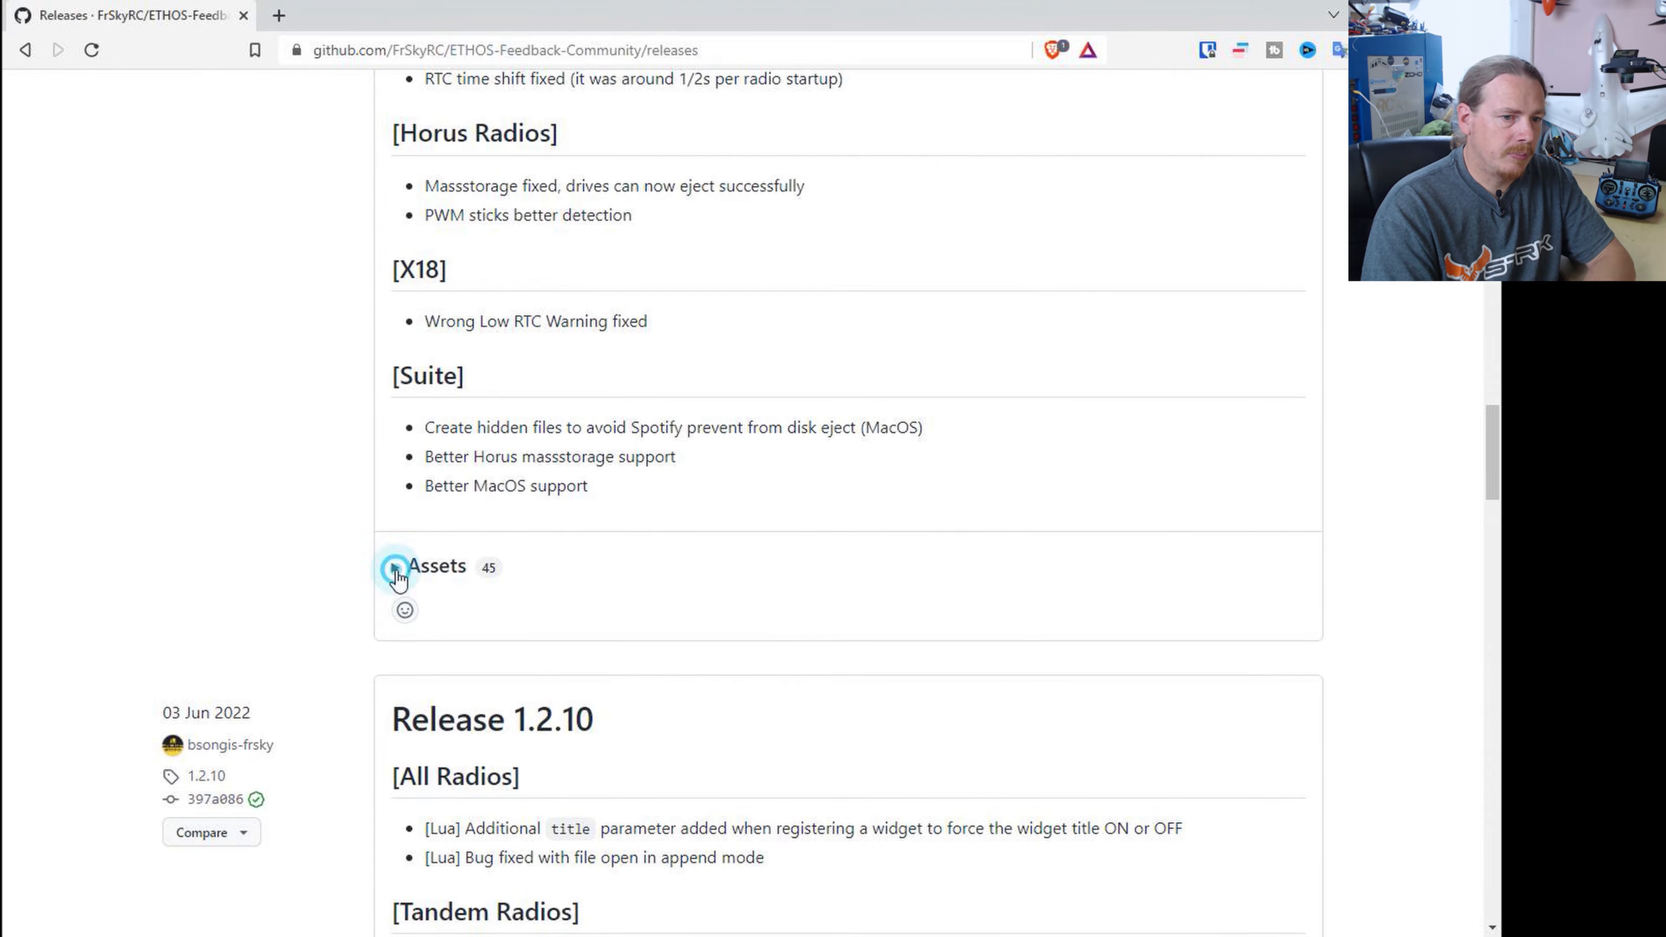
pyautogui.scroll(-9, 361, 465)
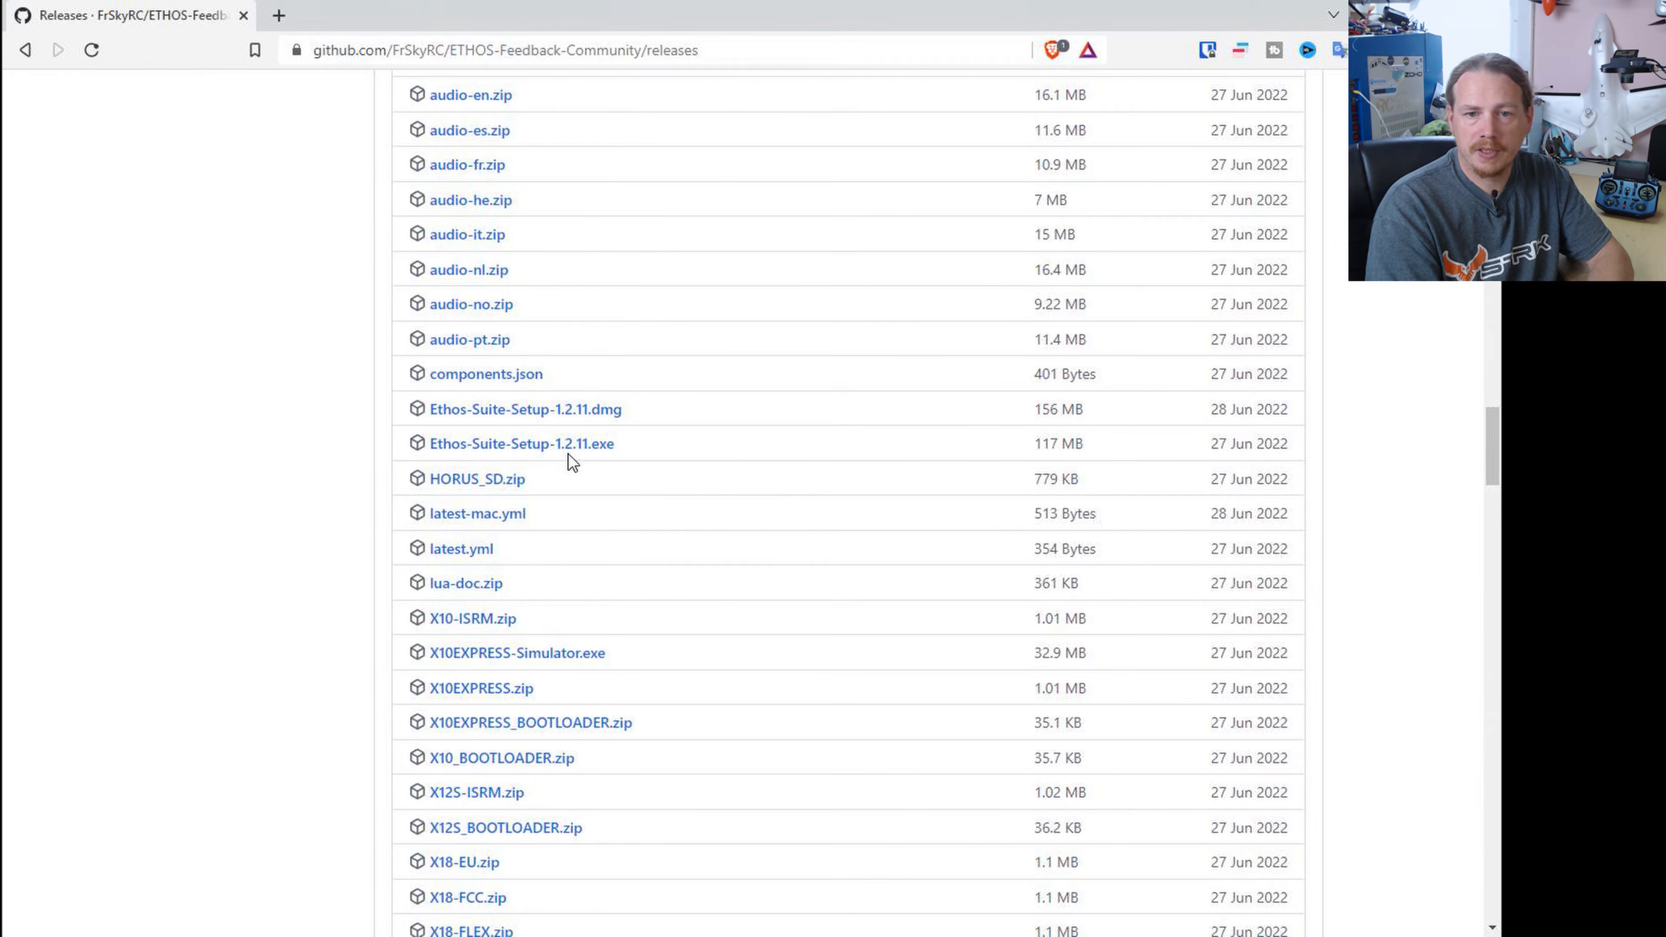
pyautogui.click(515, 453)
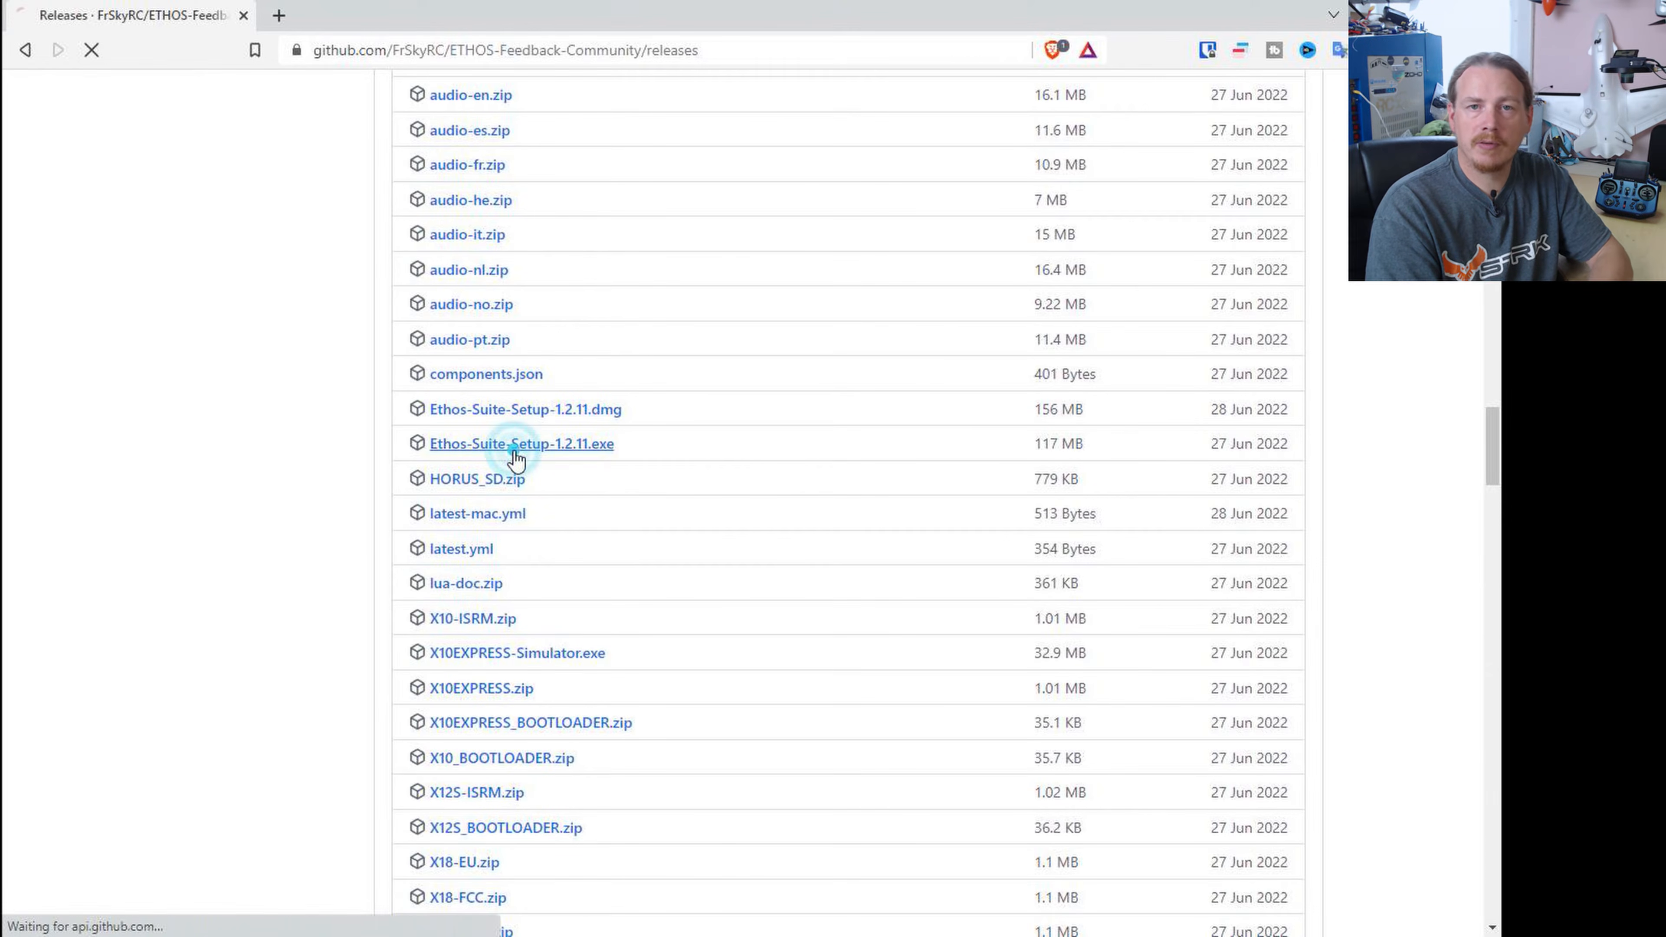
pyautogui.click(95, 476)
pyautogui.click(1075, 715)
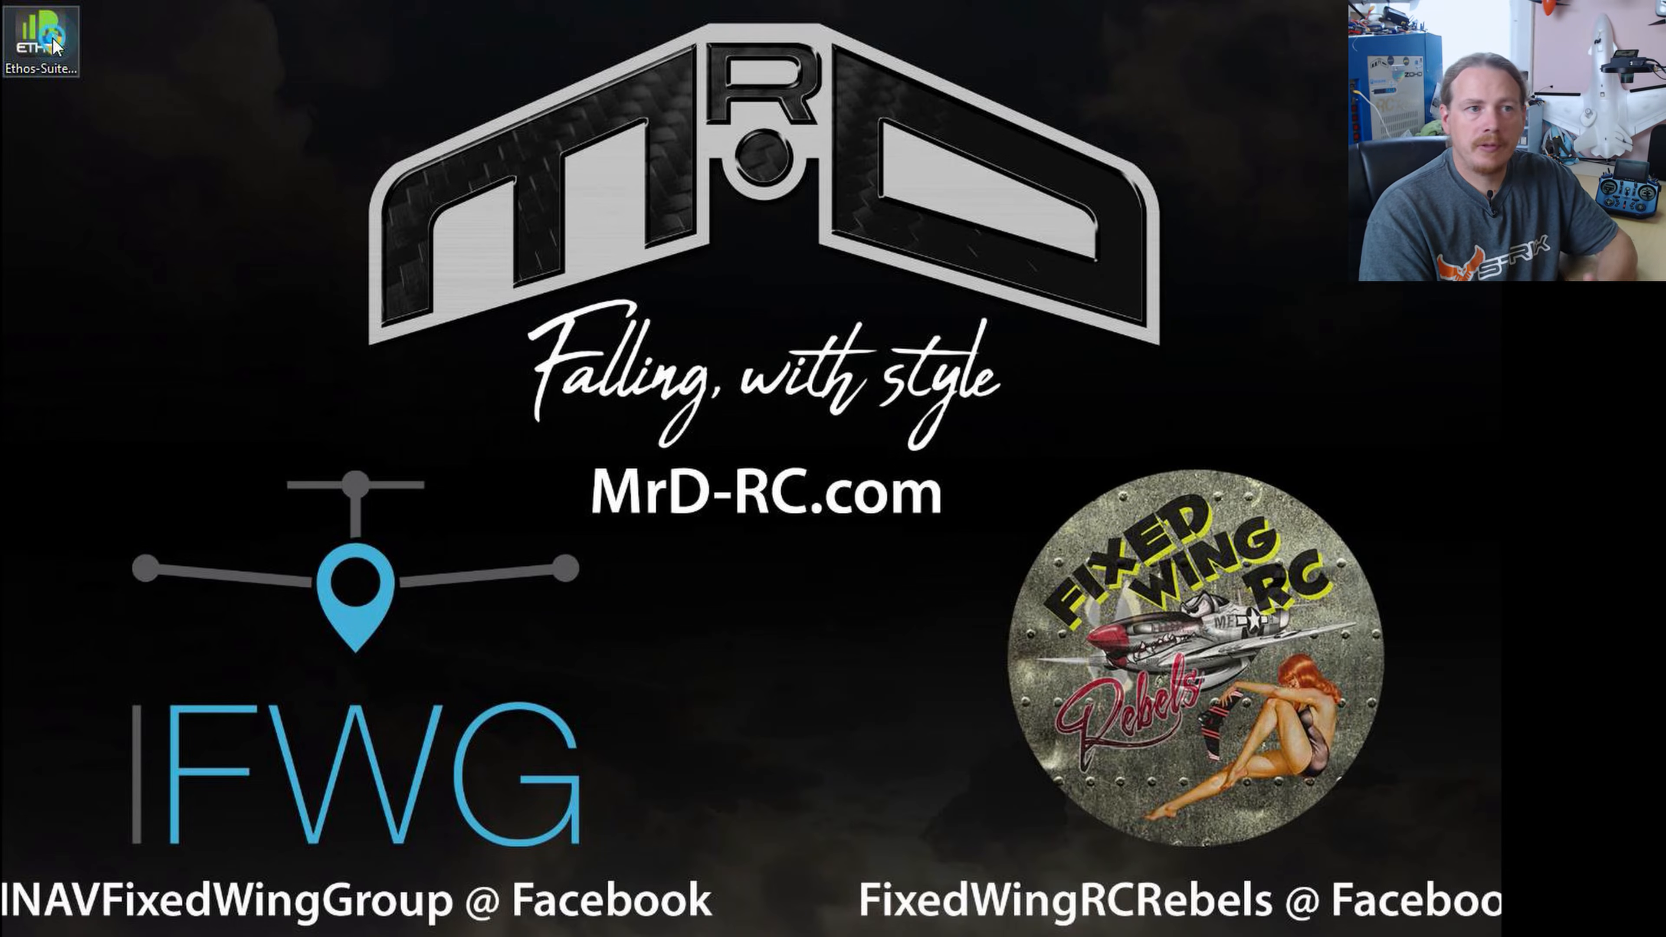
# Step: Launch the downloaded Ethos Suite installer from the desktop and allow it to run despite the SmartScreen block
pyautogui.click(52, 38)
pyautogui.doubleClick(52, 38)
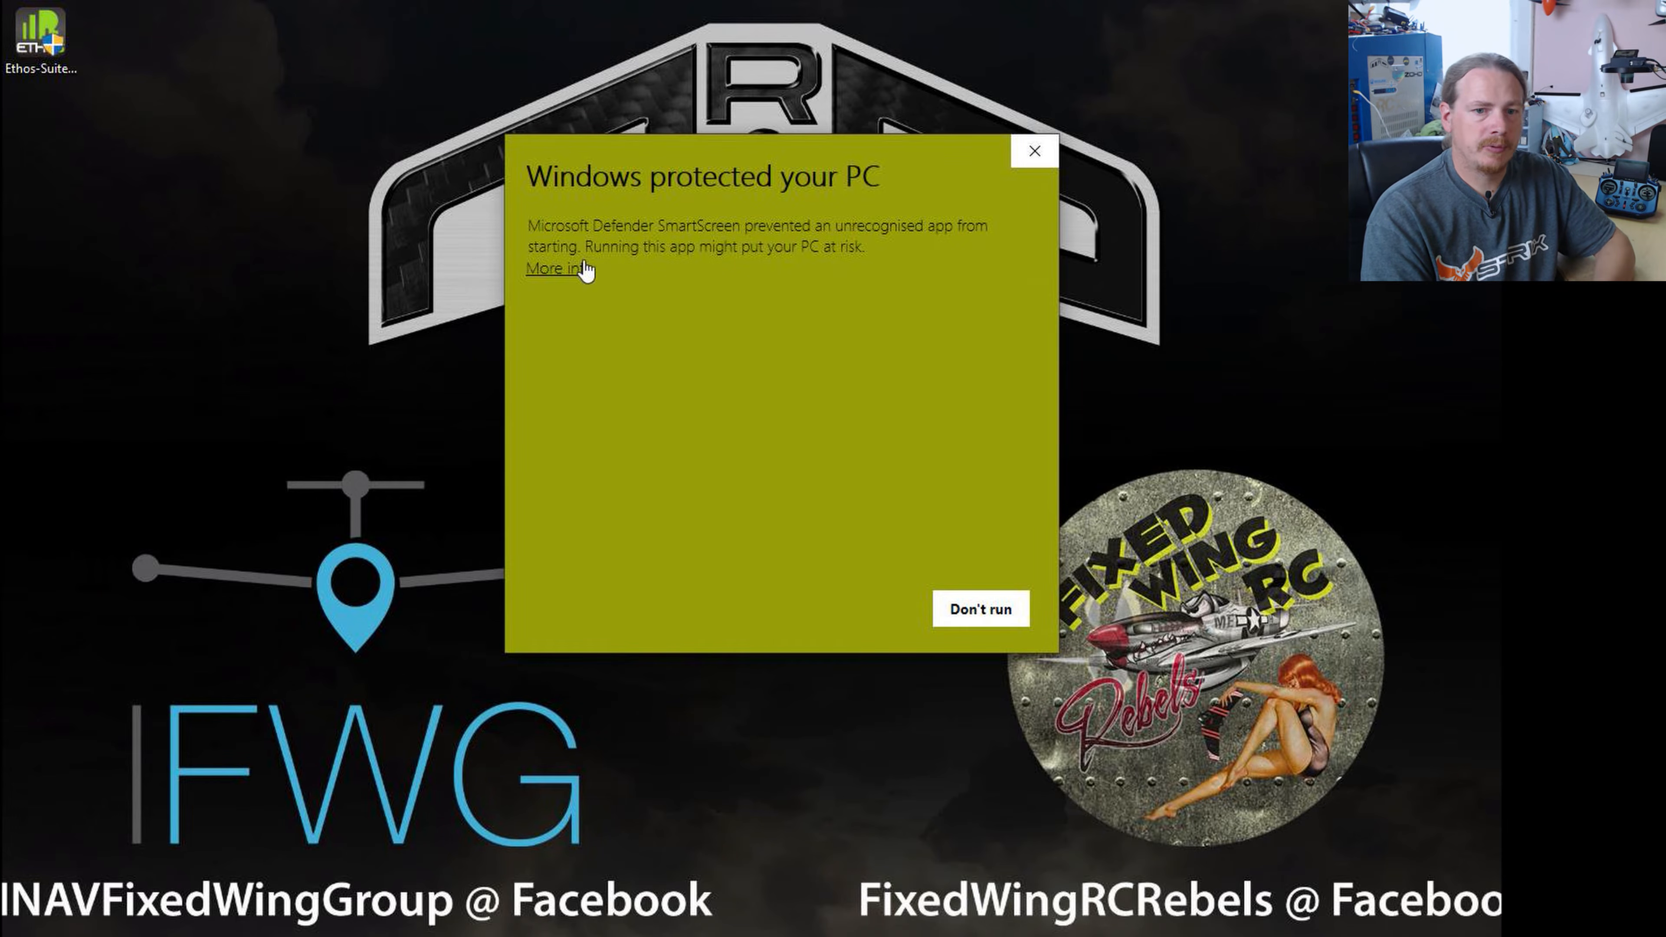
pyautogui.click(561, 268)
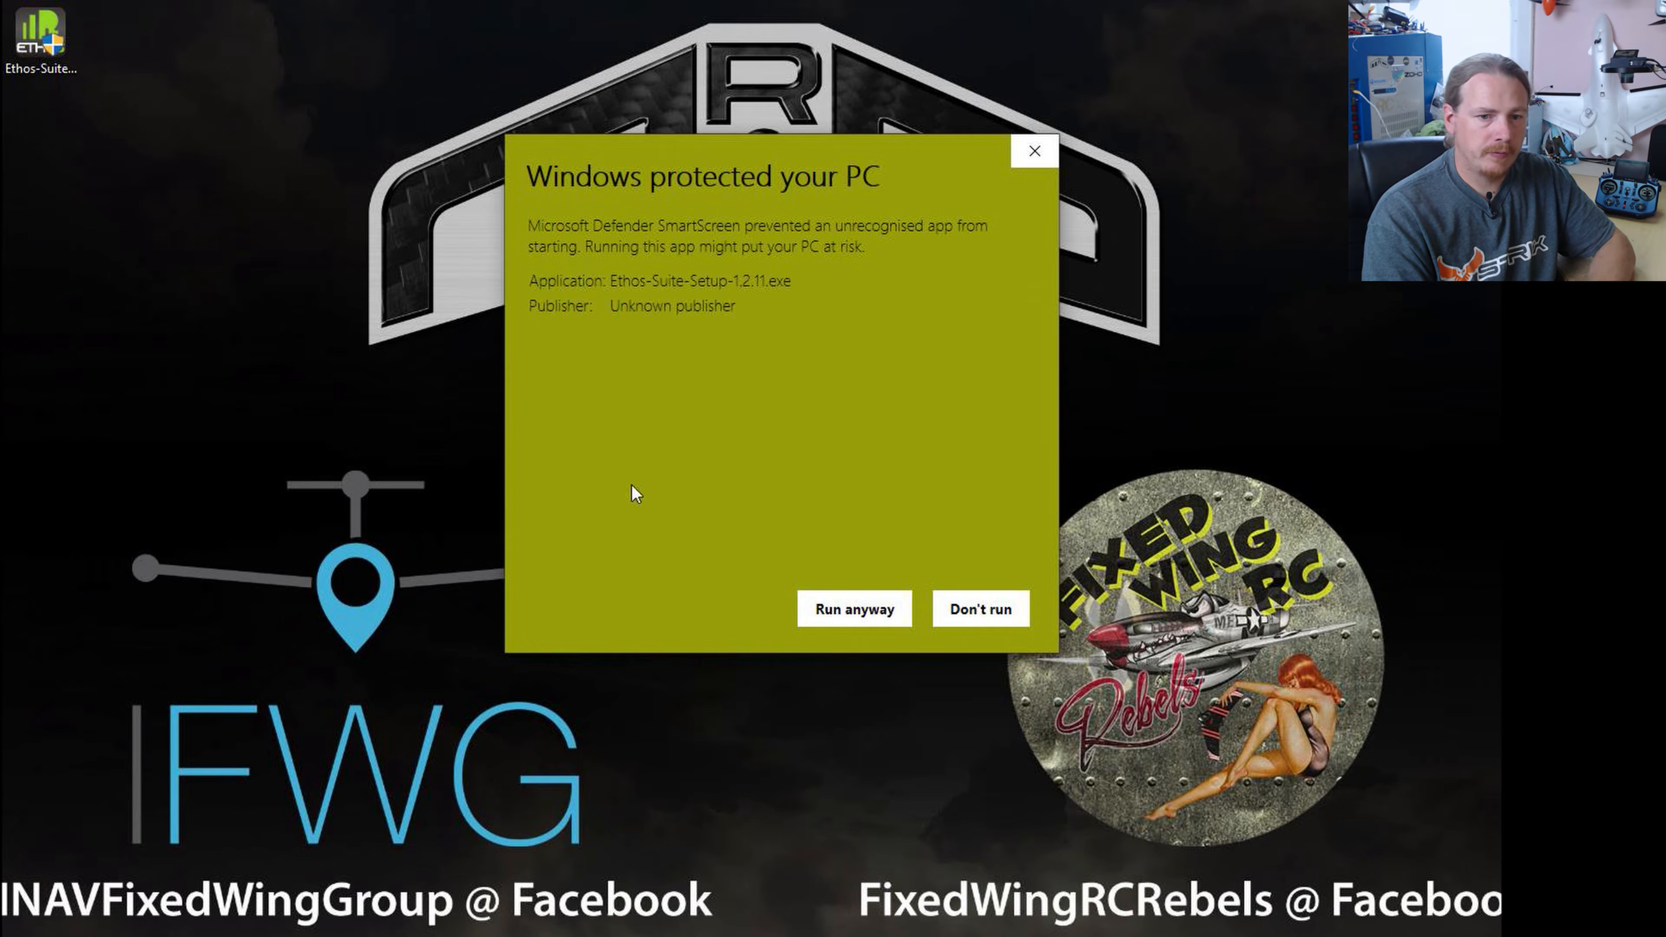
pyautogui.click(857, 618)
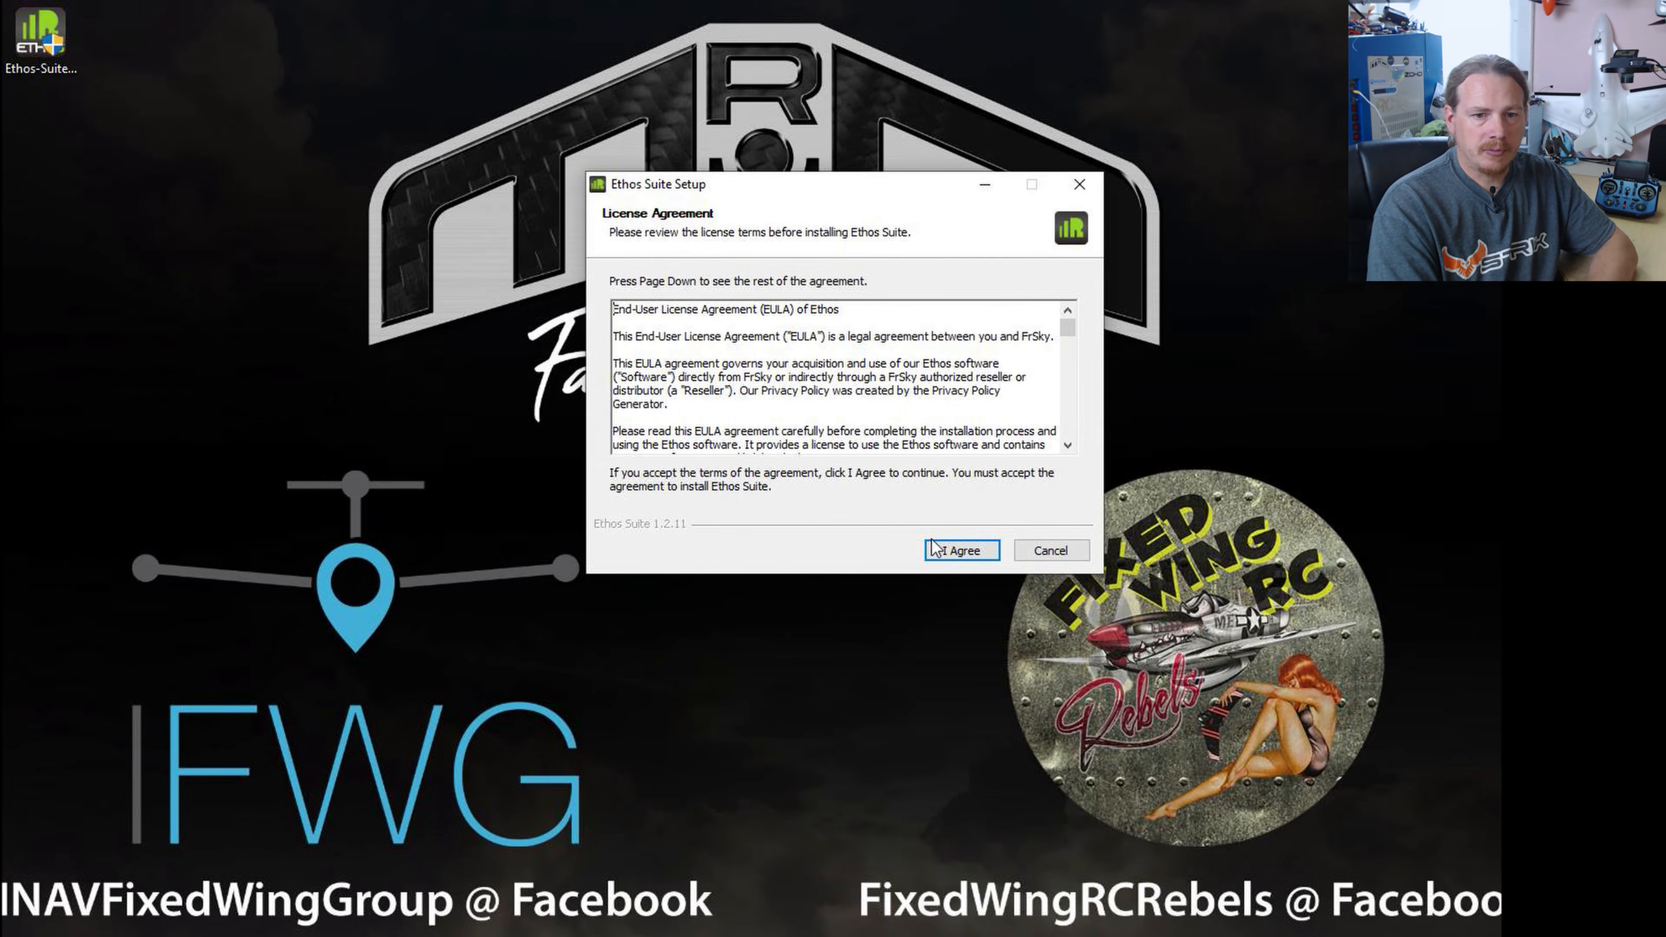
# Step: Accept the licence, install Ethos Suite to D:\Program Files (x86)\FrSky\Ethos Suite, and finish setup with Run Ethos Suite enabled
pyautogui.click(961, 549)
pyautogui.press('Home')
pyautogui.press('Delete')
pyautogui.write('D')
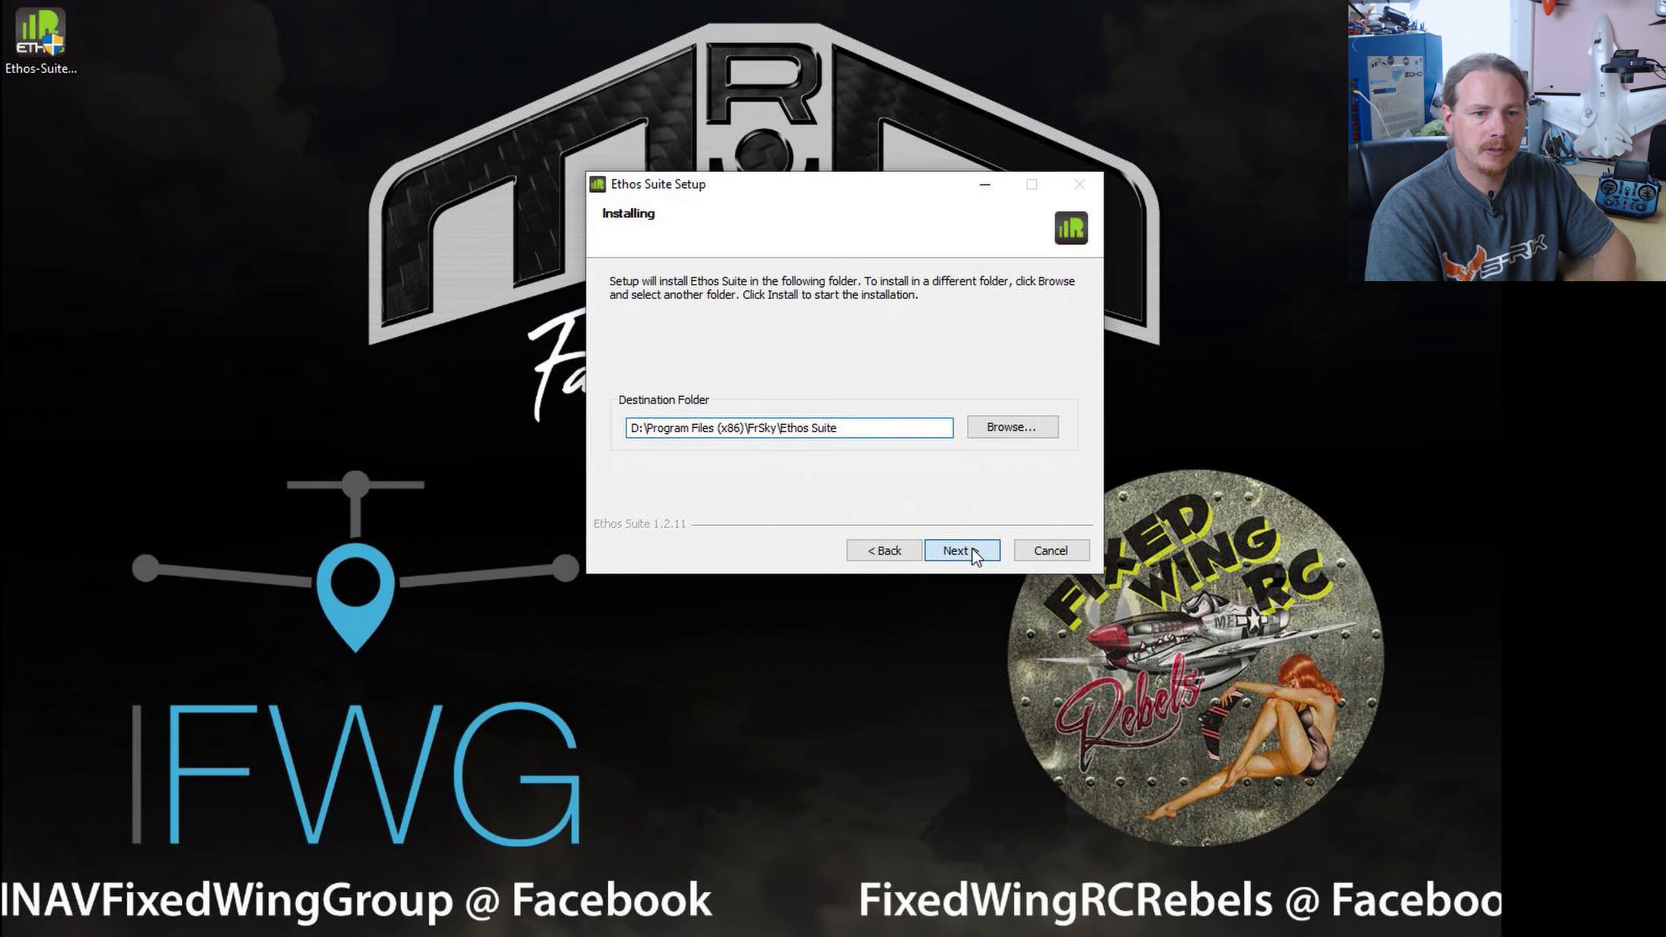
pyautogui.click(972, 548)
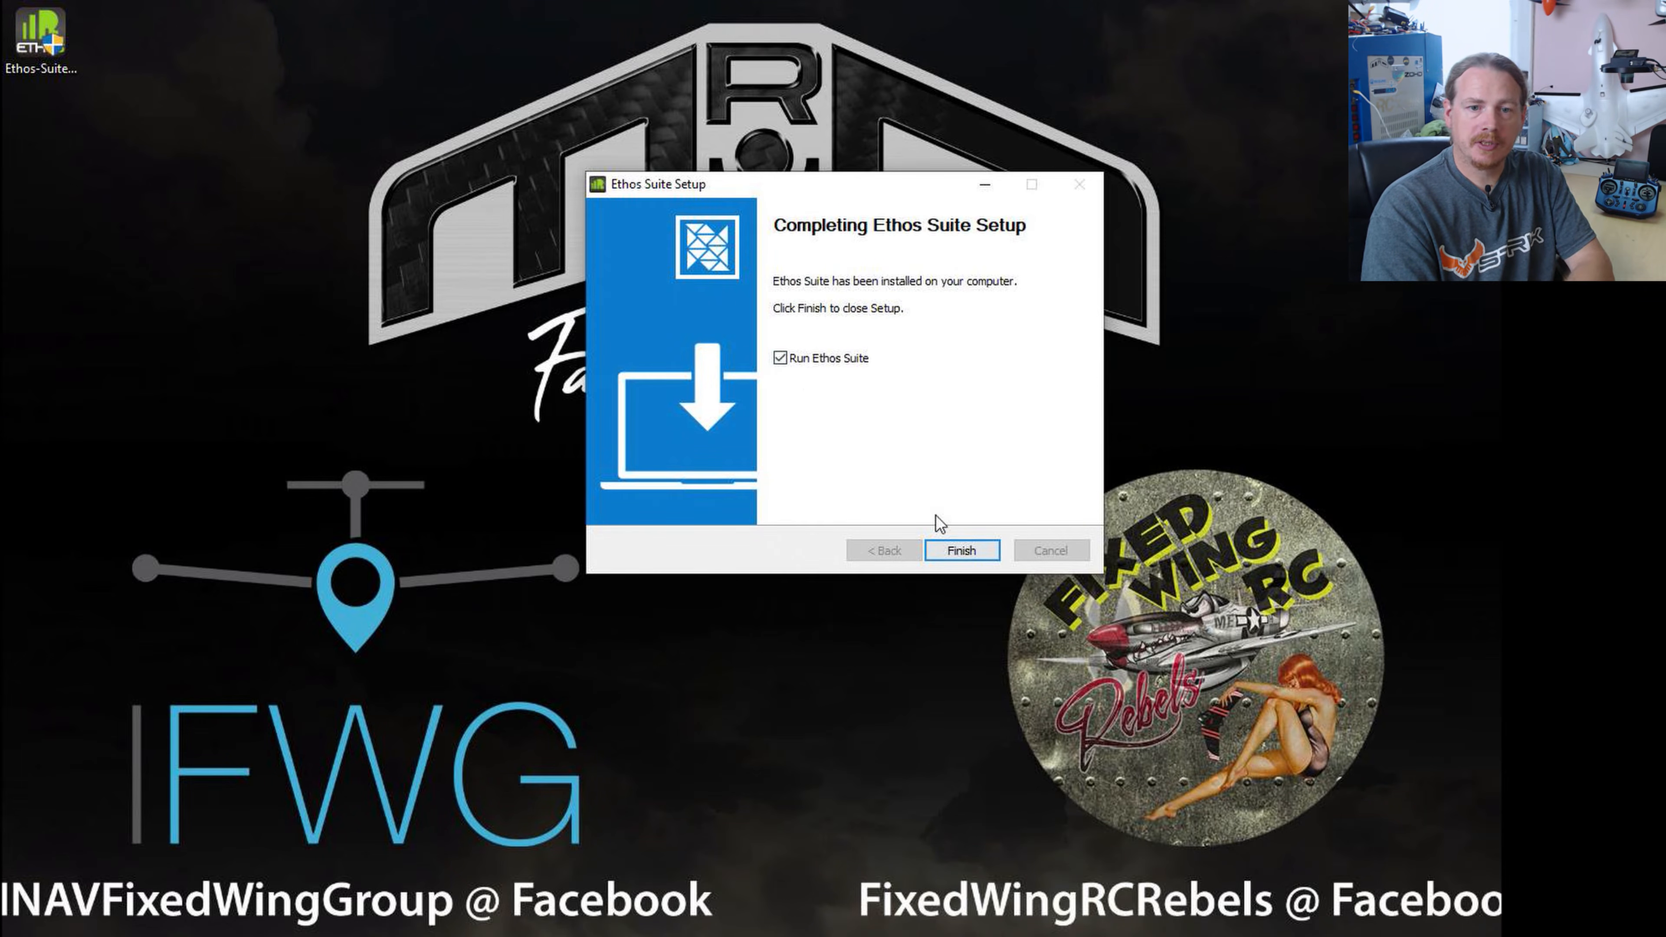
pyautogui.click(964, 558)
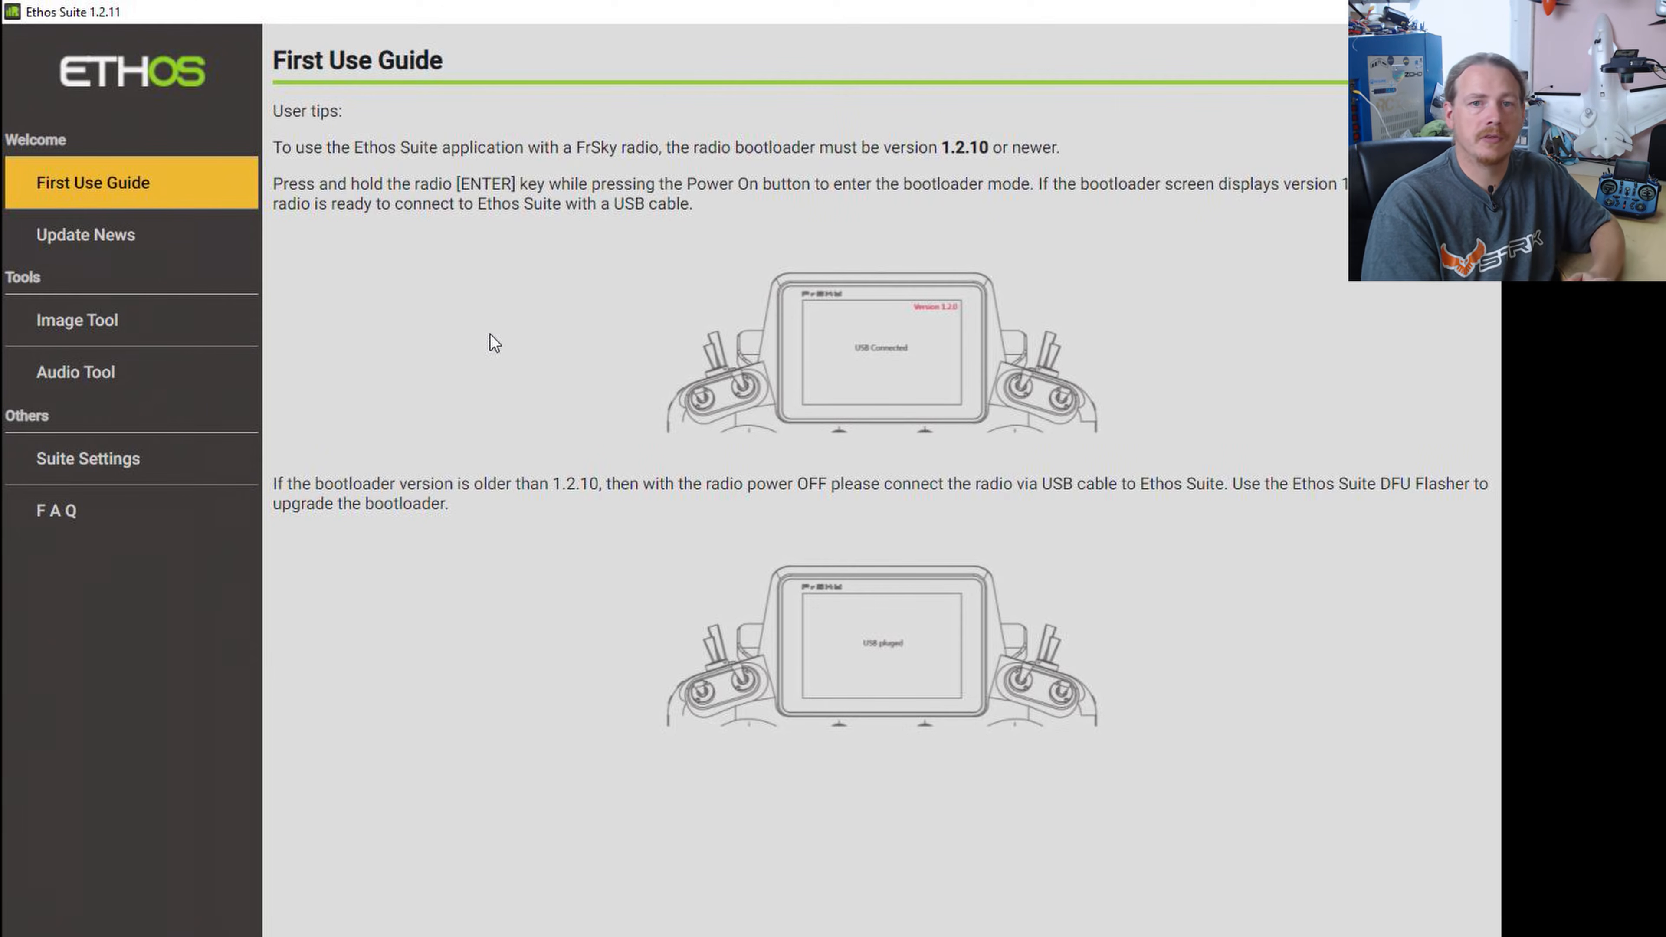
# Step: Read the minimum radio bootloader version requirement in the First Use Guide
pyautogui.moveTo(275, 149); pyautogui.dragTo(1043, 150)
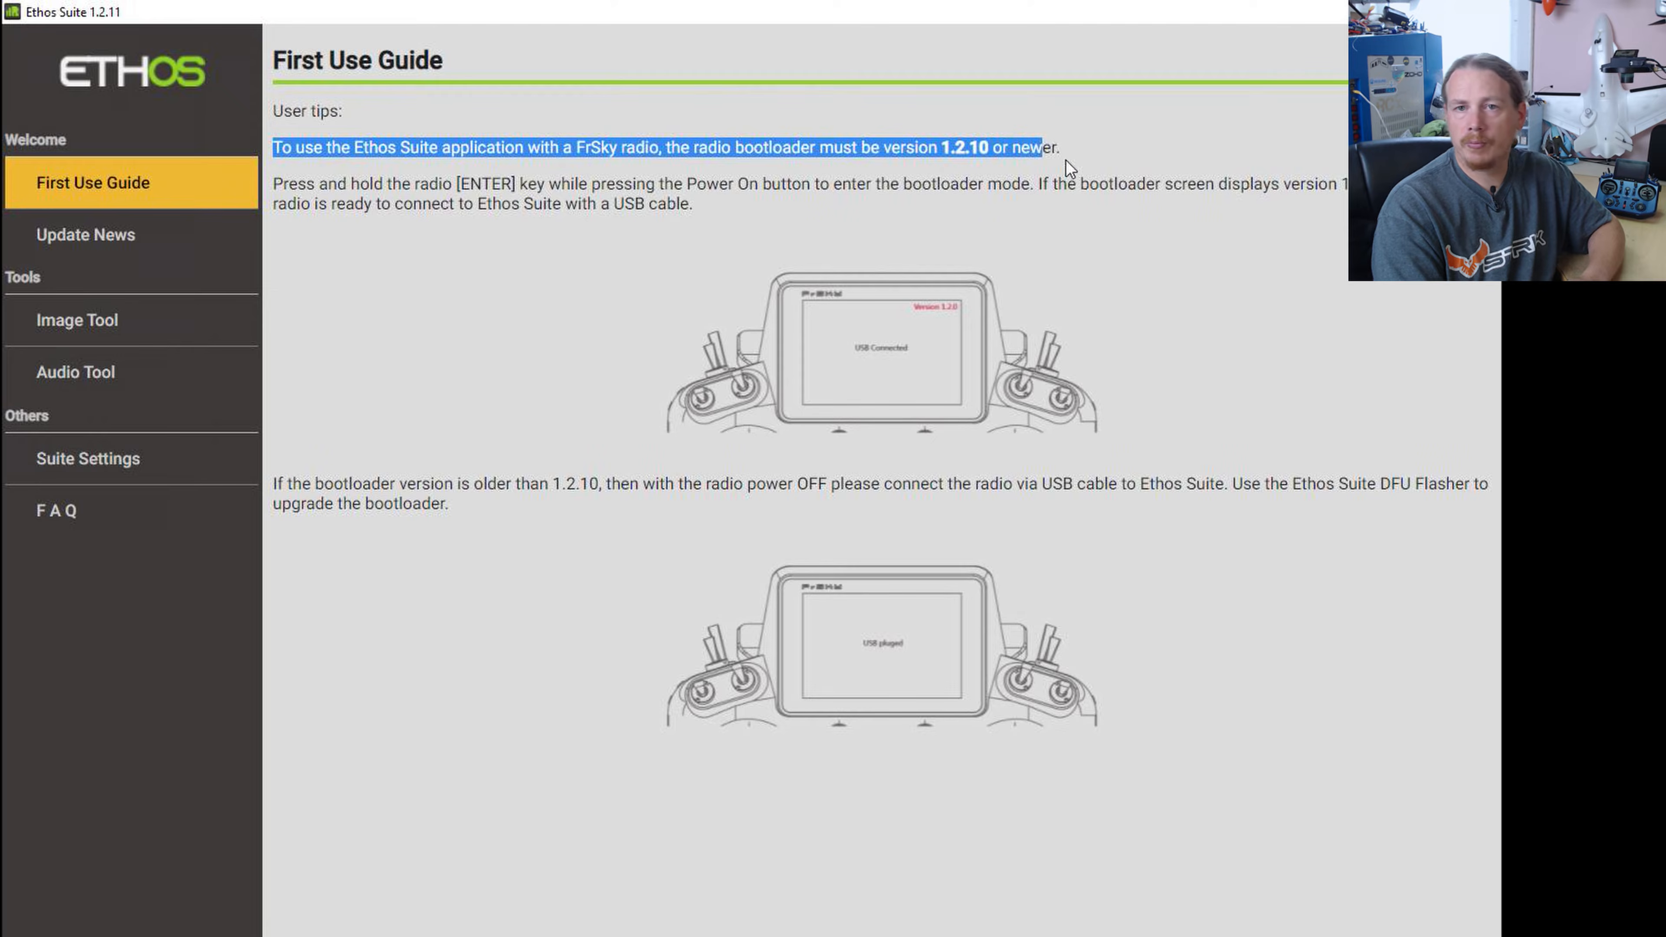
pyautogui.click(1159, 163)
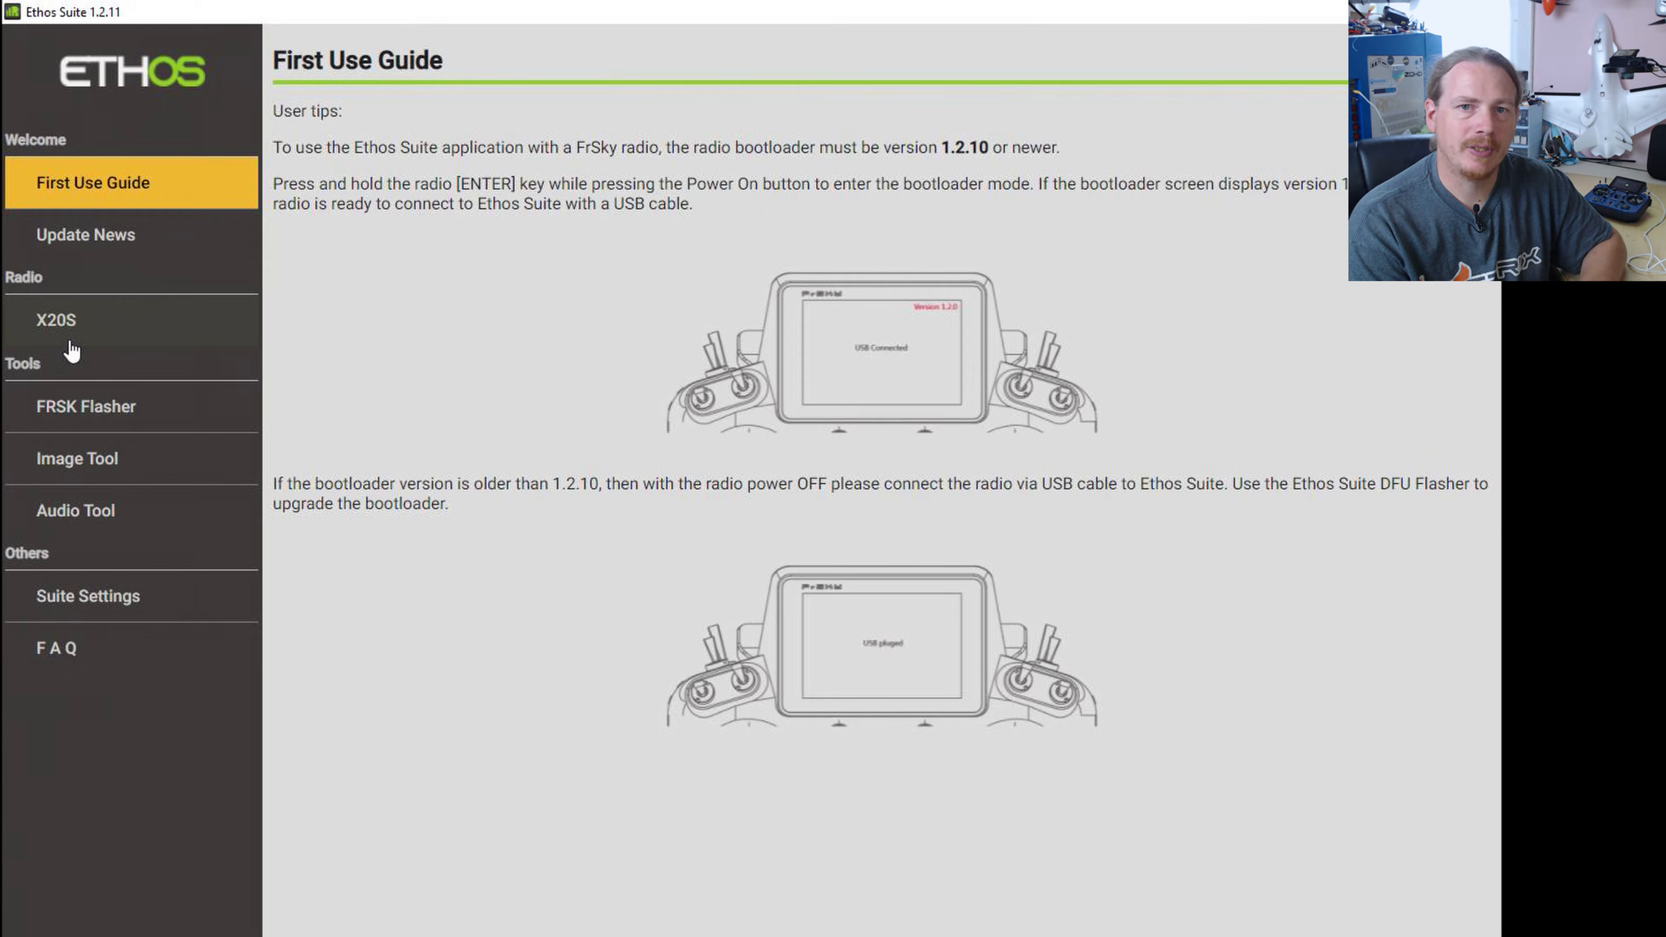
# Step: Start the X20S radio's bootloader for updating and reopen the radio's page in bootloader mode
pyautogui.click(65, 321)
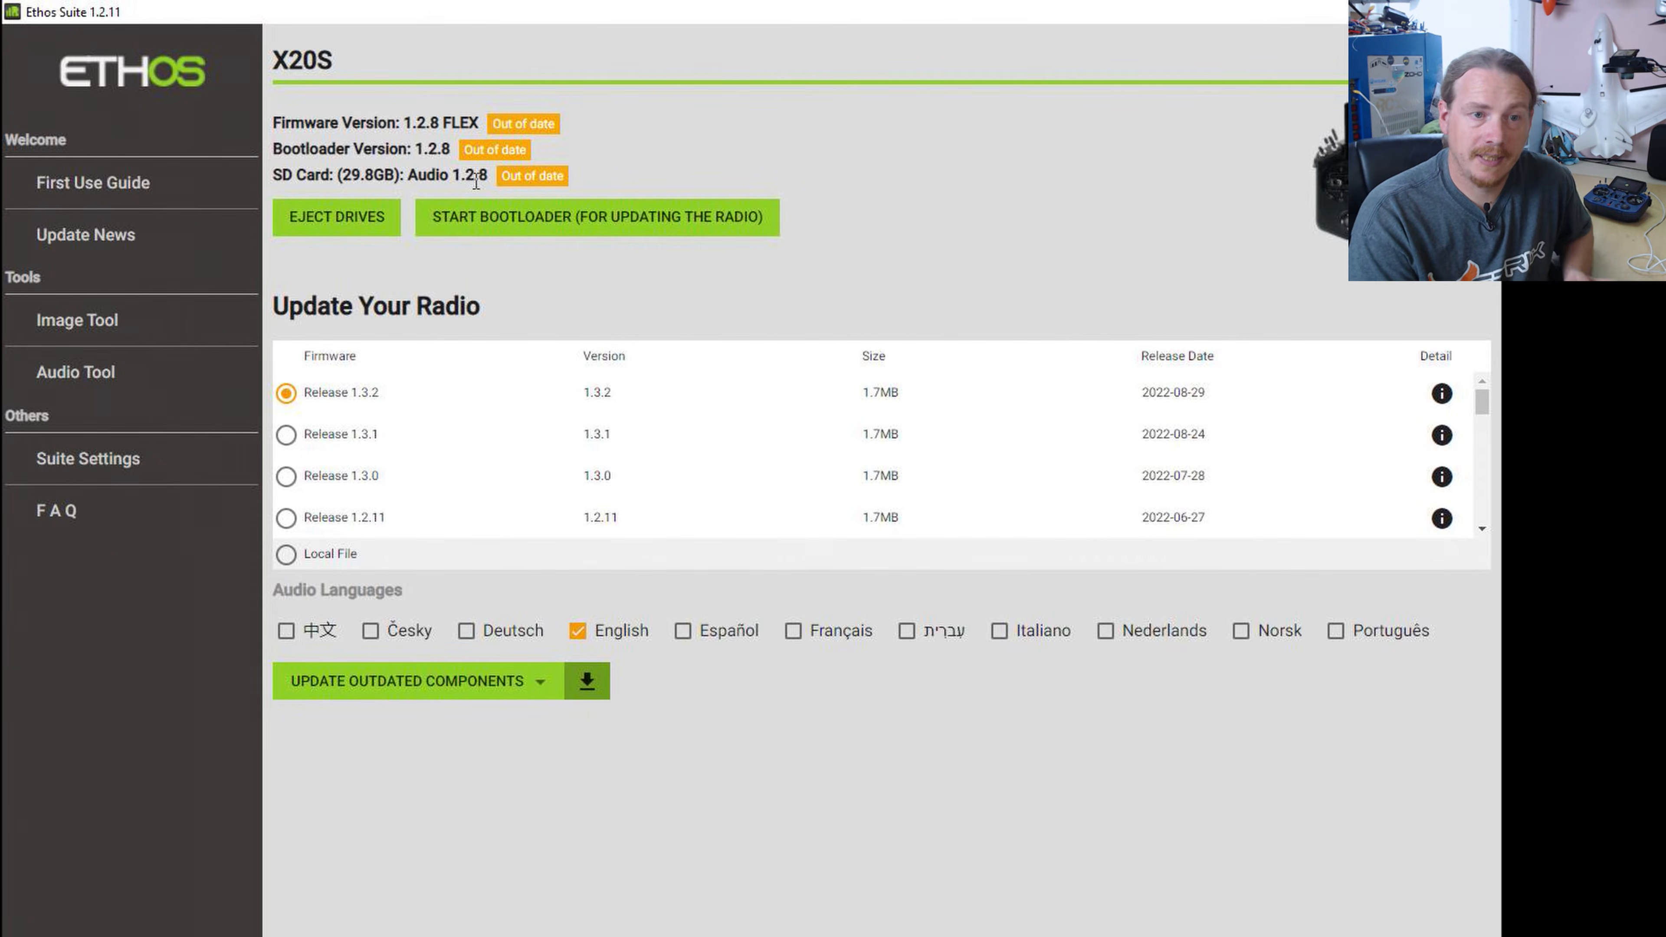
pyautogui.click(628, 230)
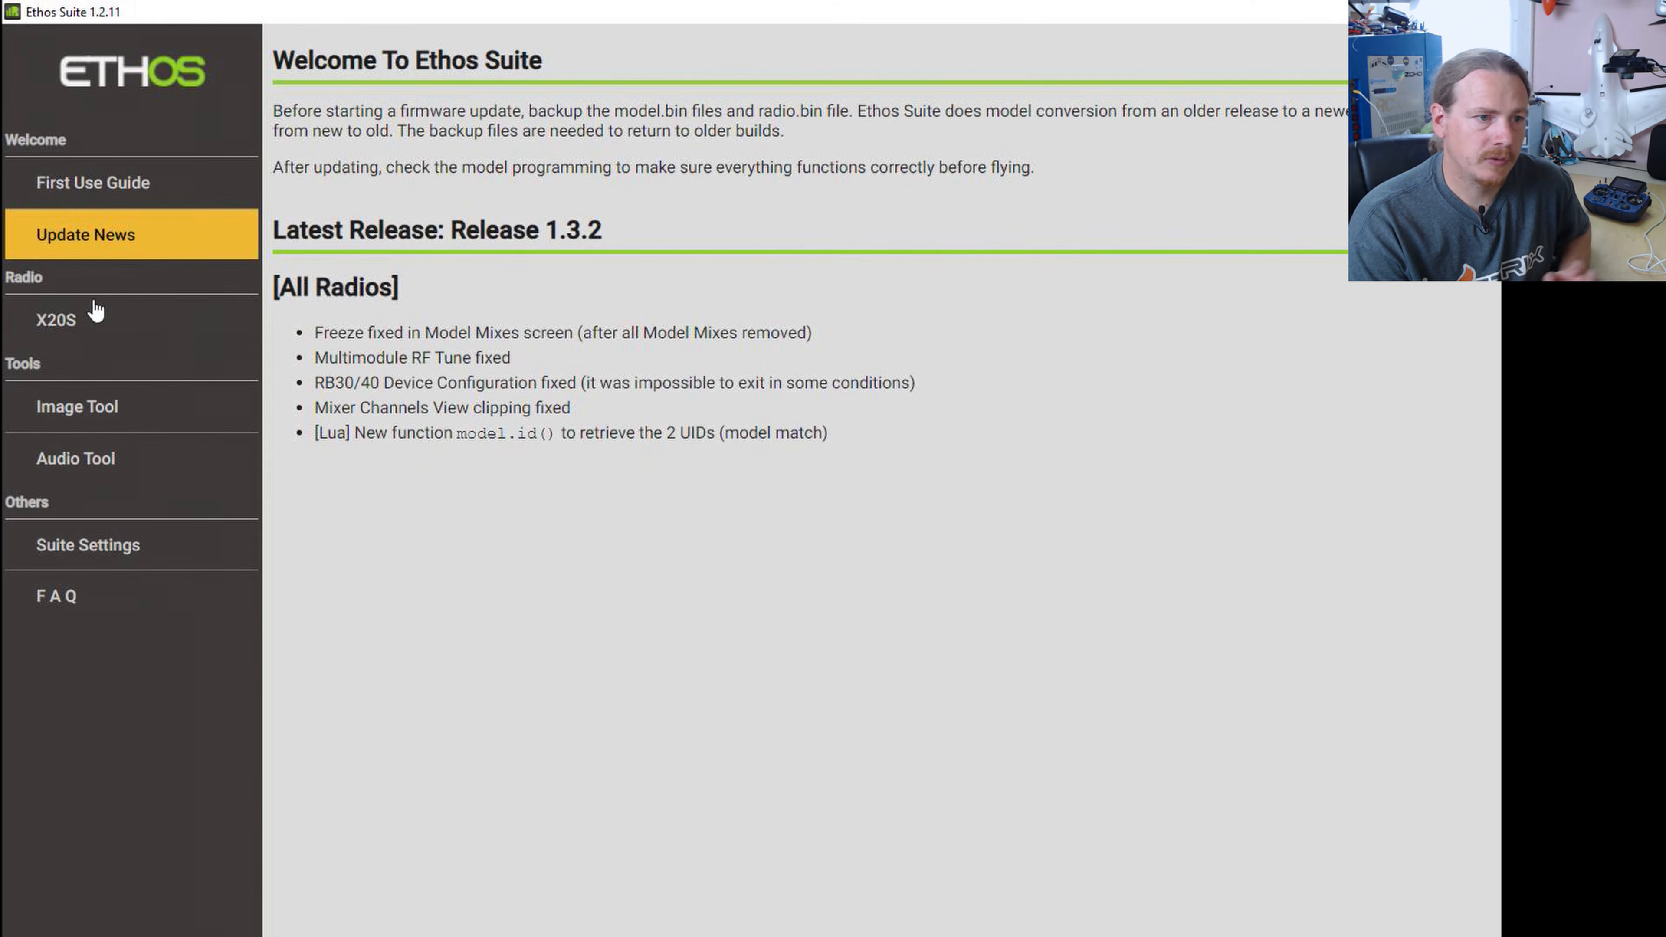
pyautogui.click(43, 331)
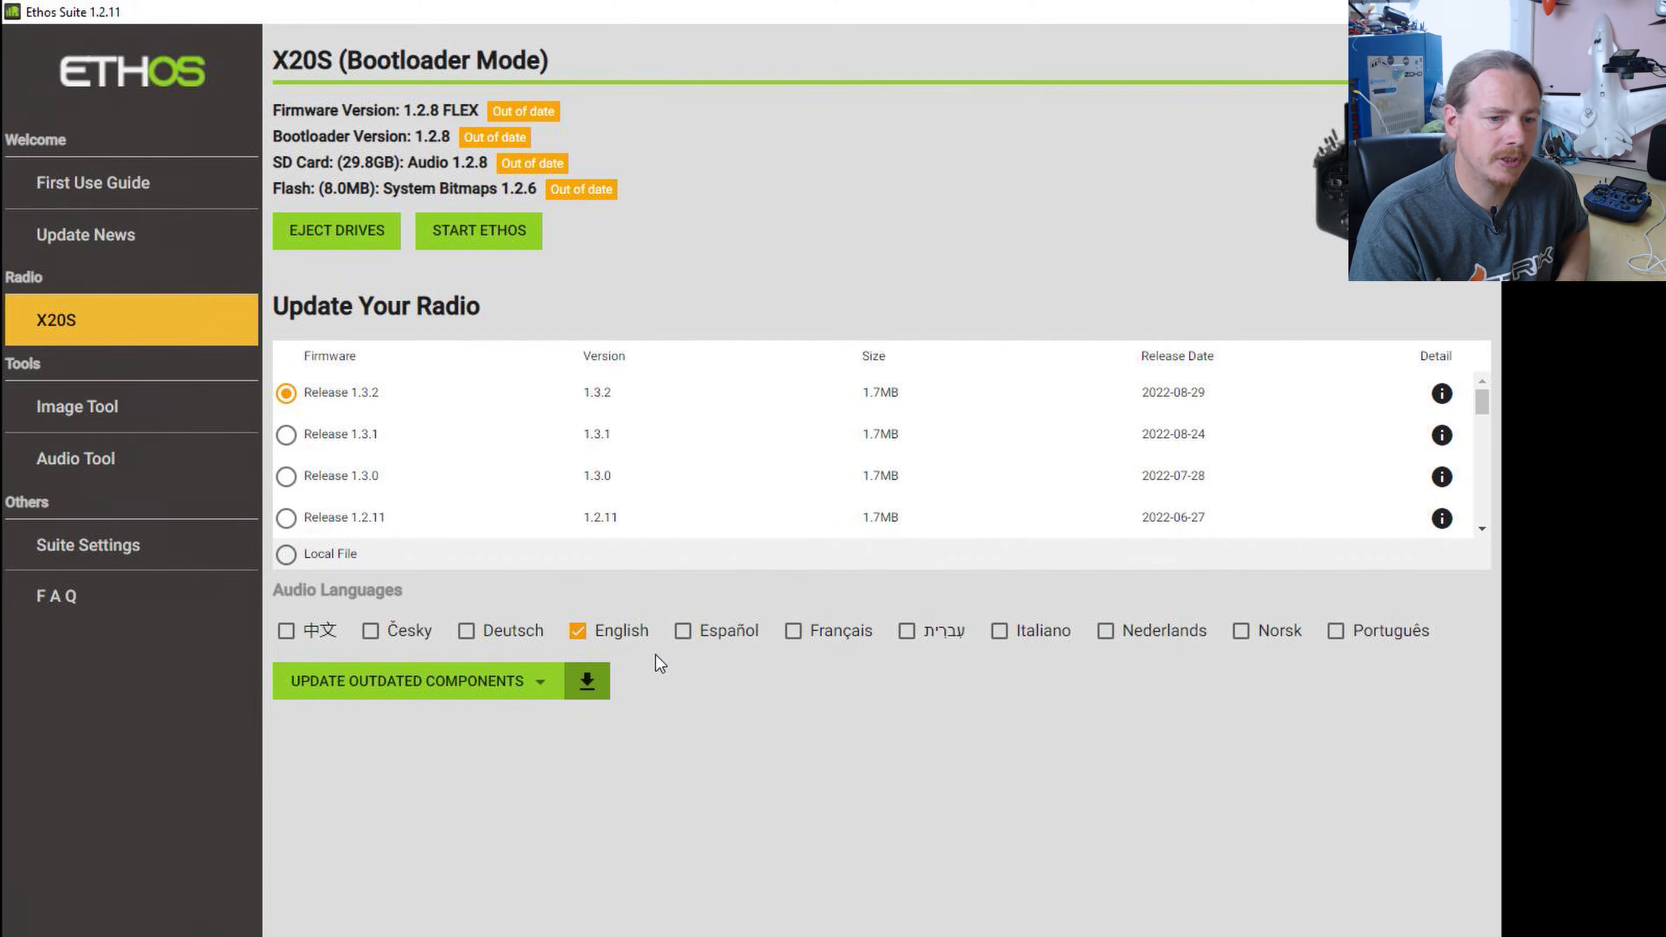
# Step: Start updating the X20S's outdated components to Release 1.3.2 with English audio
pyautogui.click(543, 691)
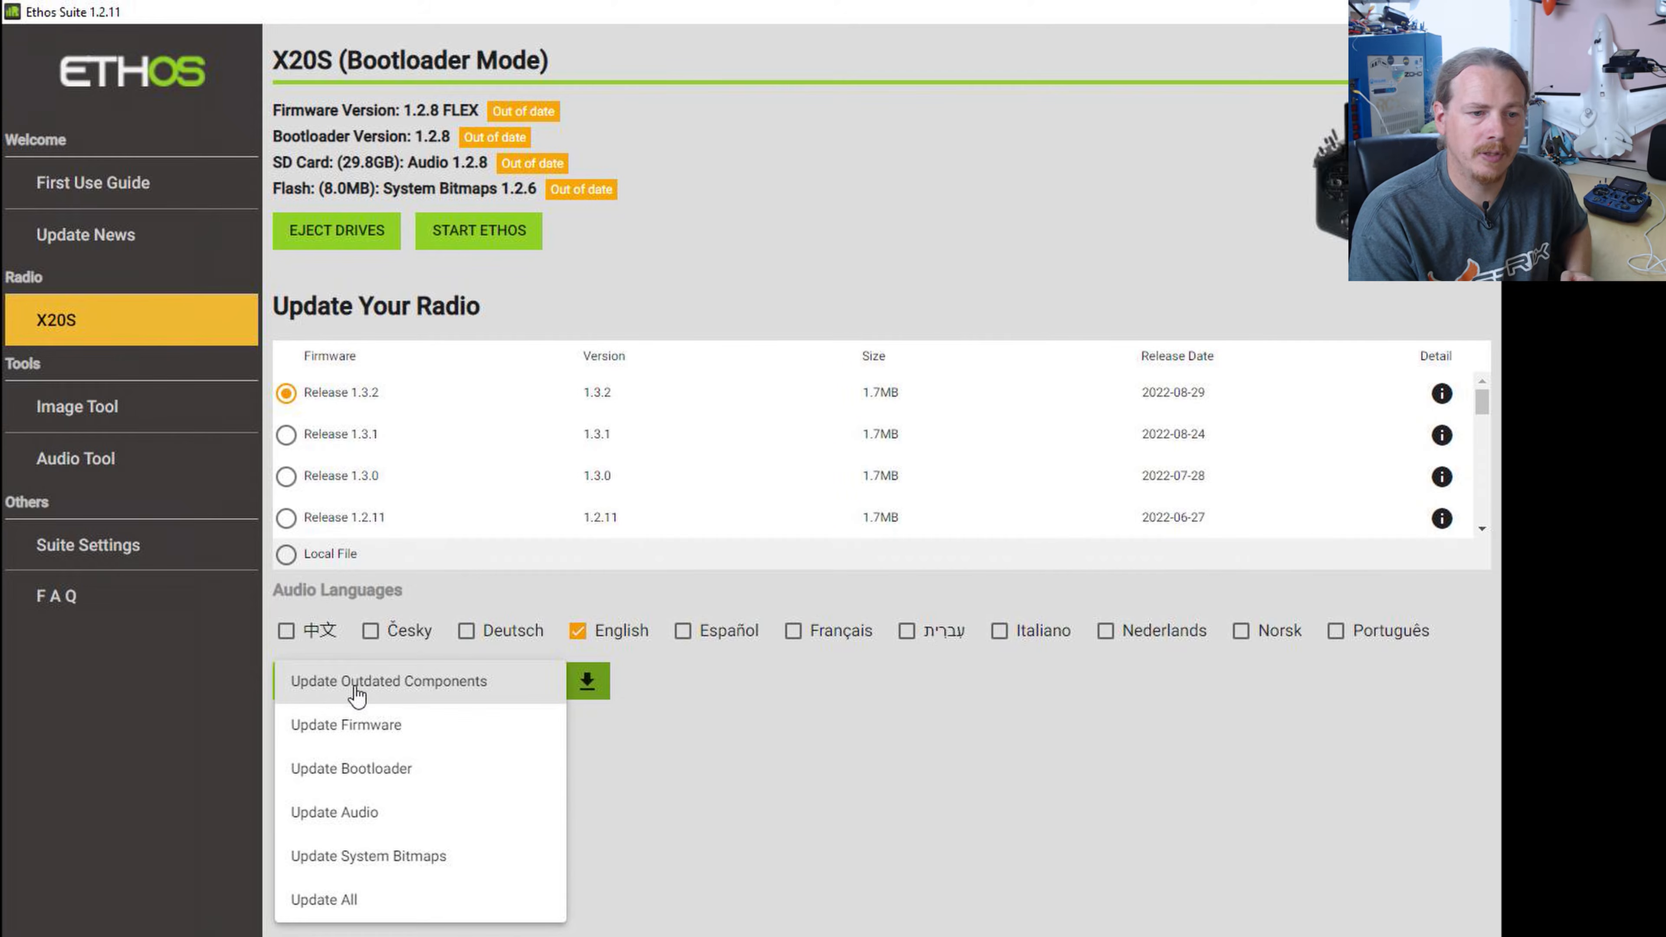
pyautogui.click(379, 689)
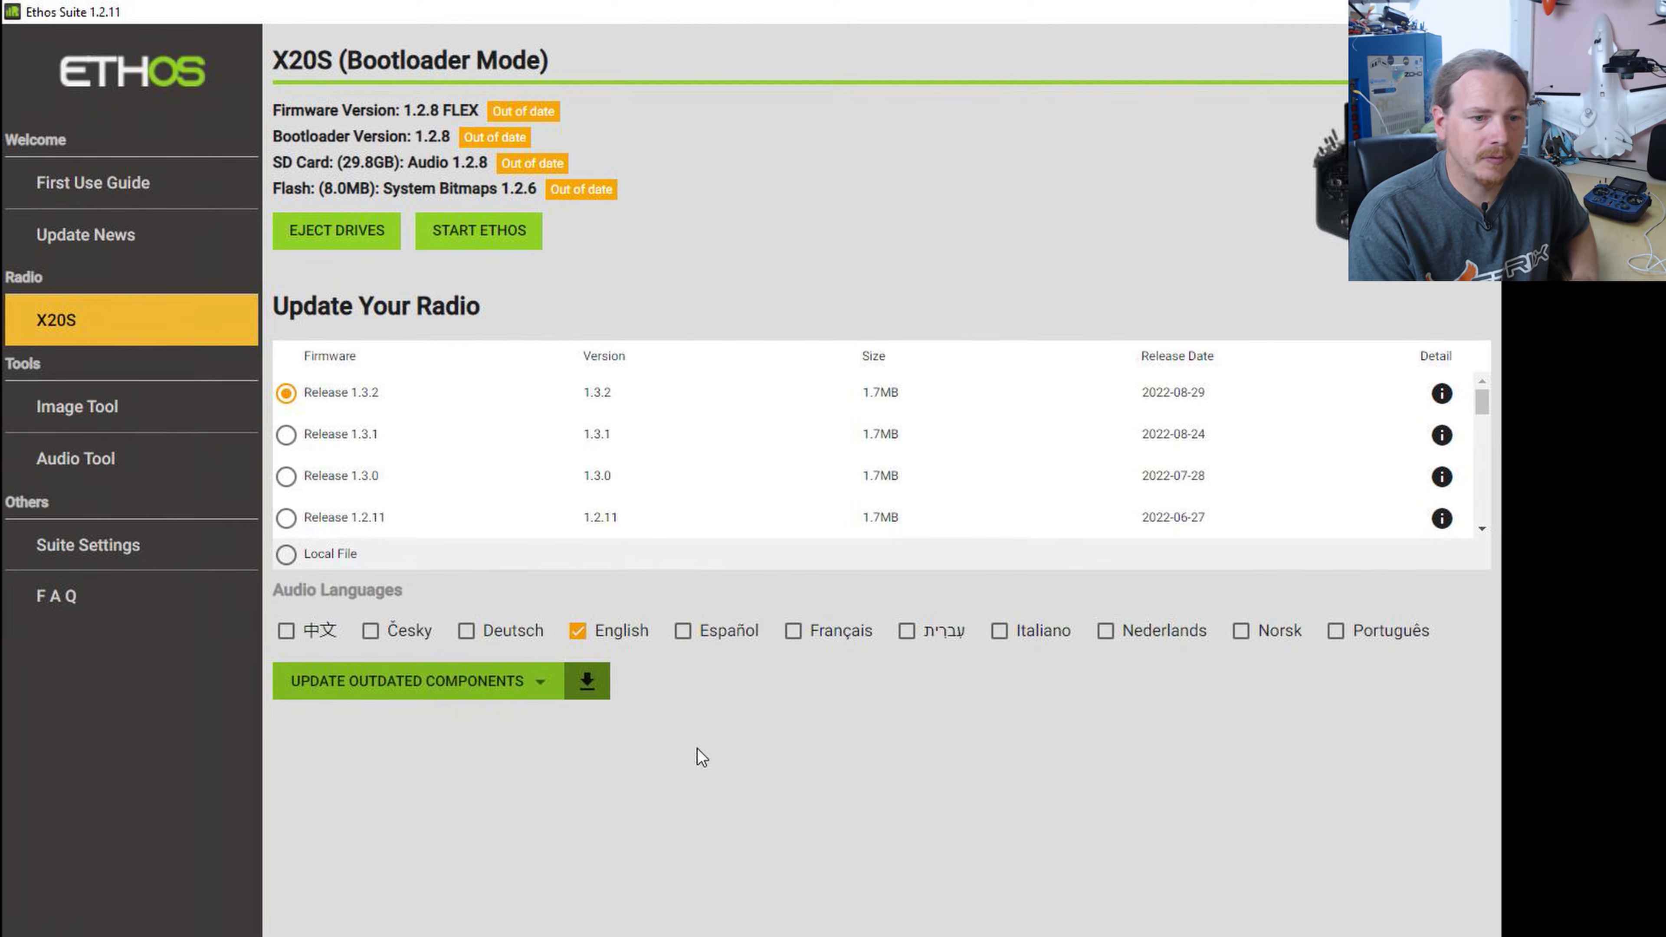
pyautogui.click(582, 685)
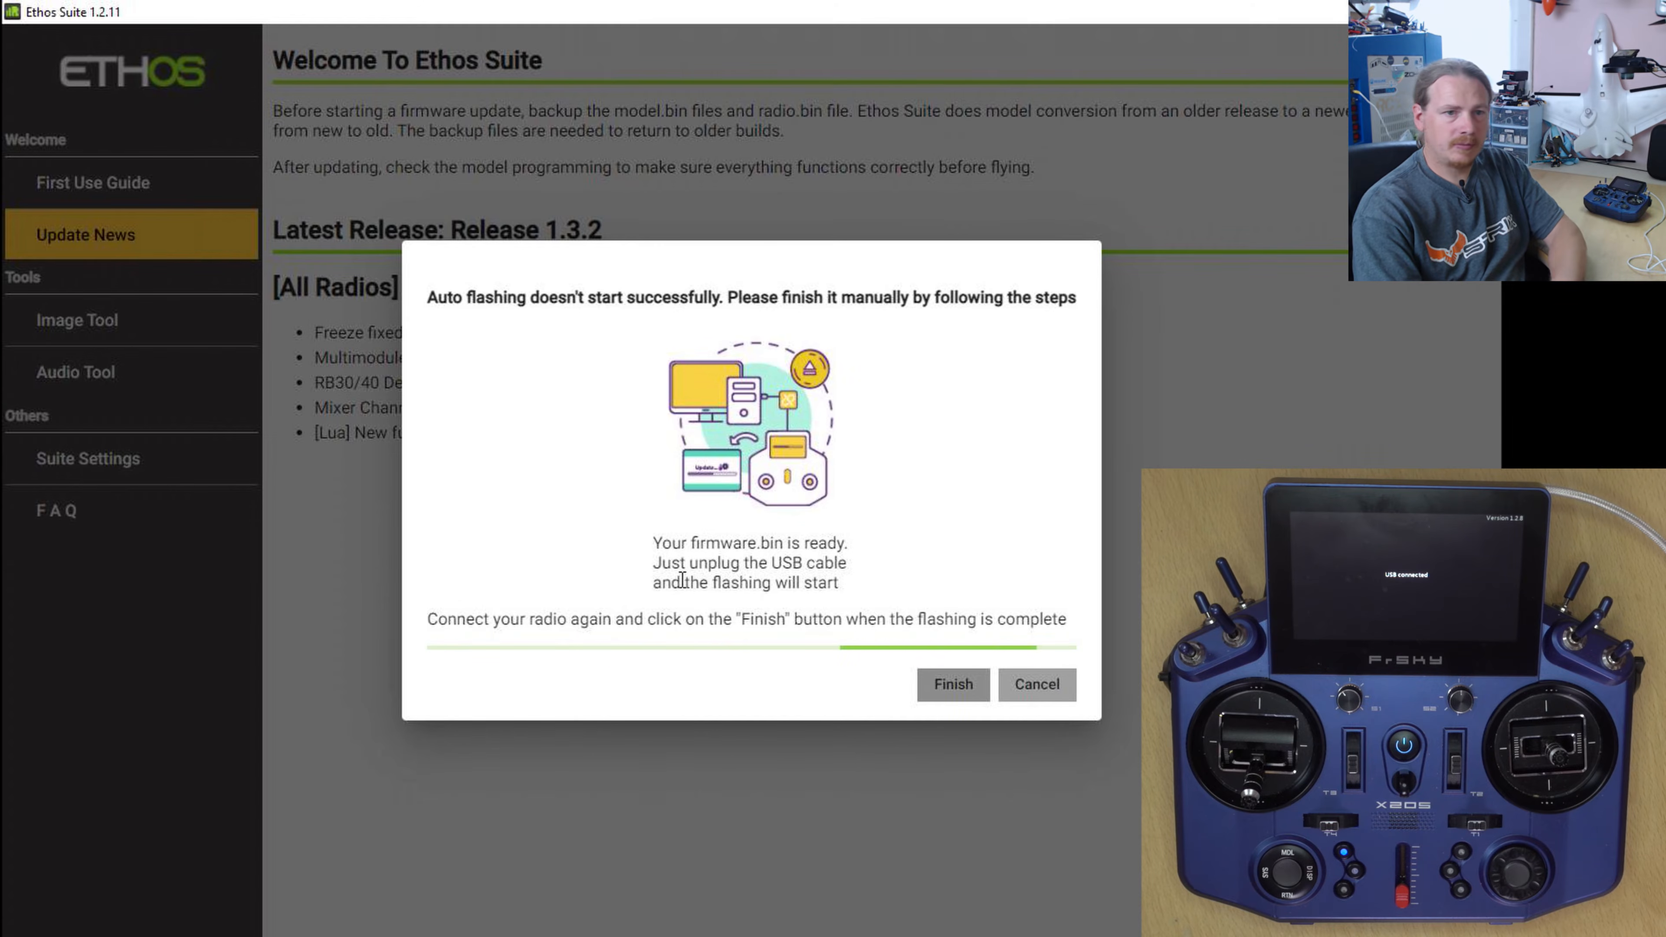
# Step: Finish the manual firmware and bootloader flashing stages and close the update dialog
pyautogui.click(951, 684)
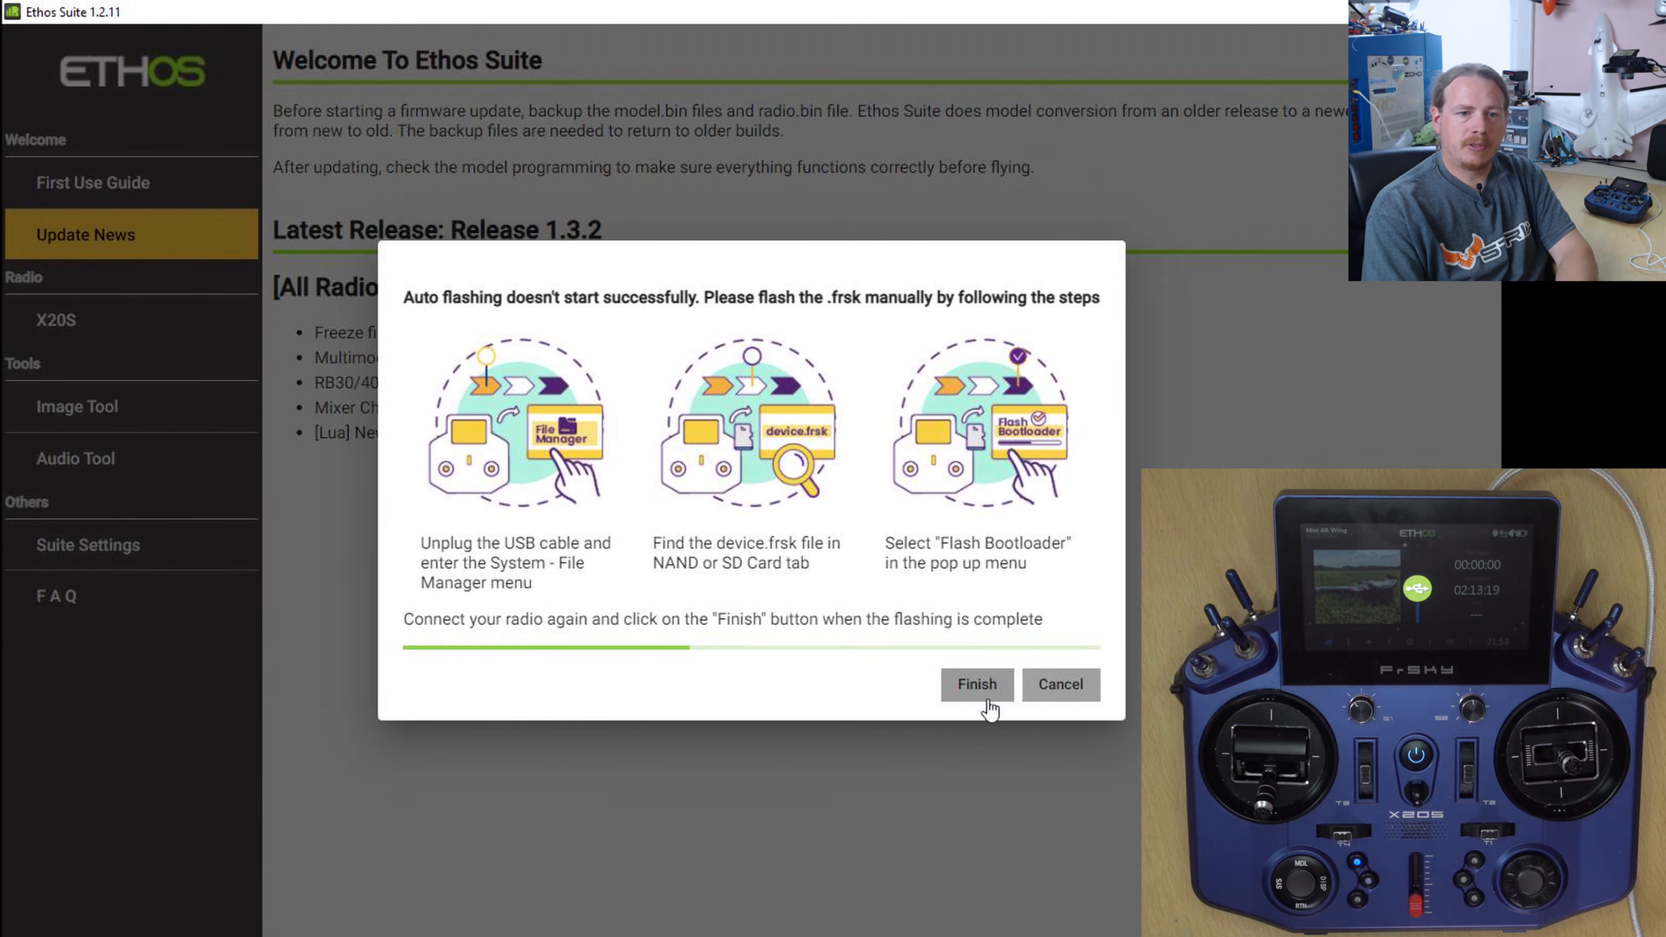
pyautogui.click(967, 689)
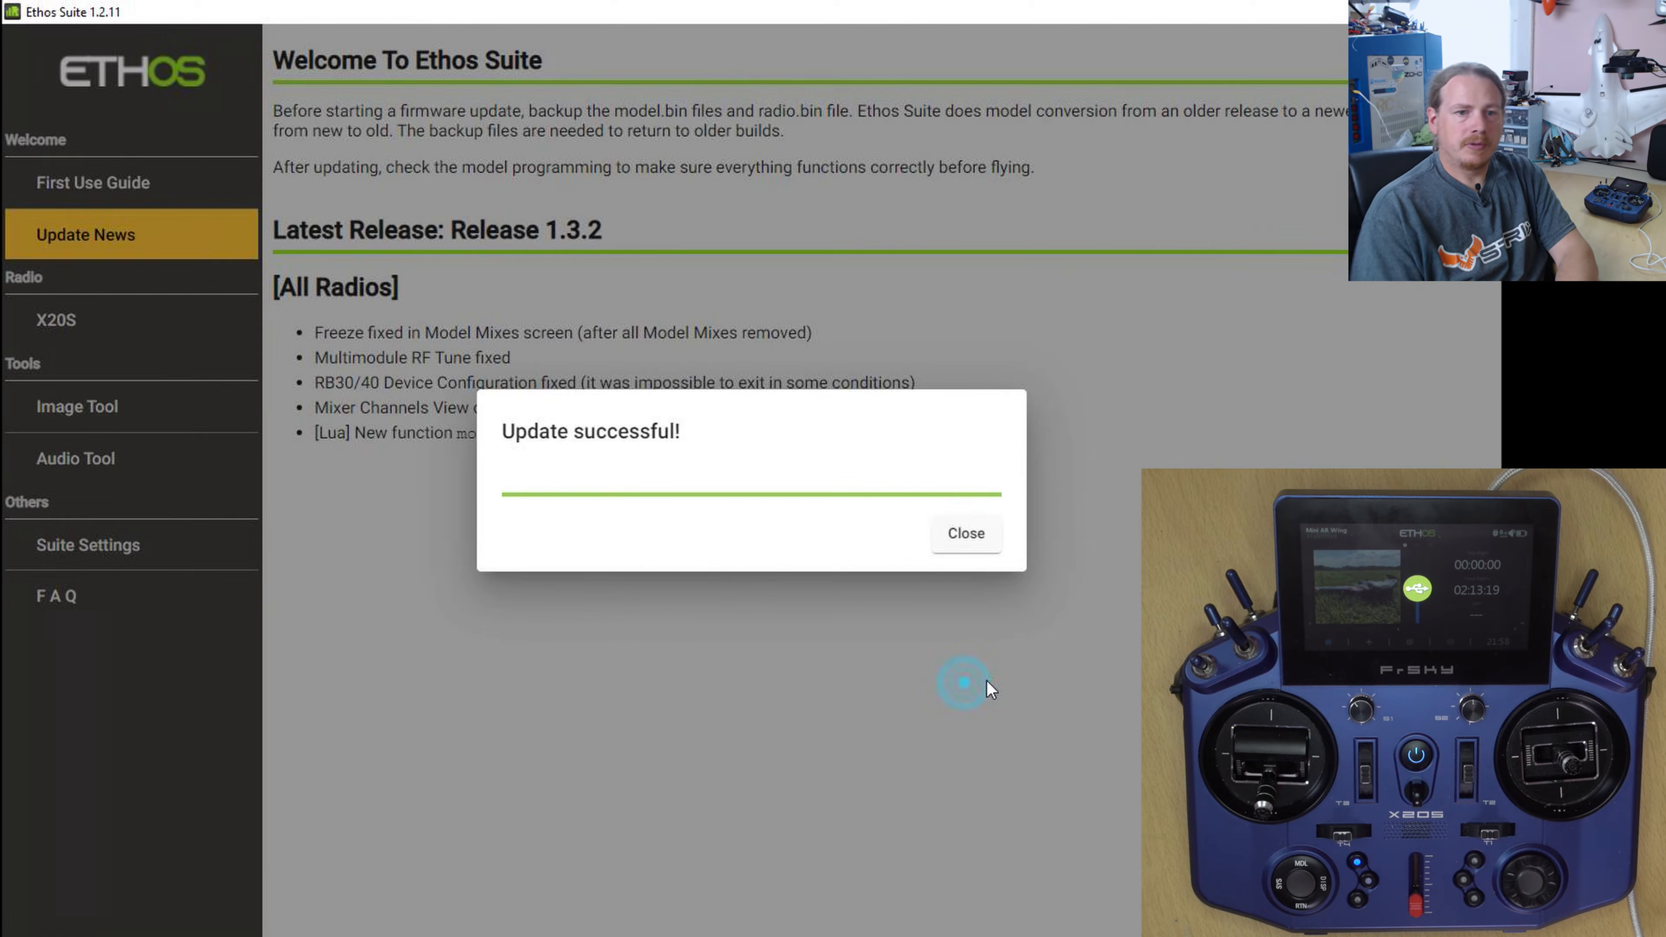
pyautogui.click(954, 555)
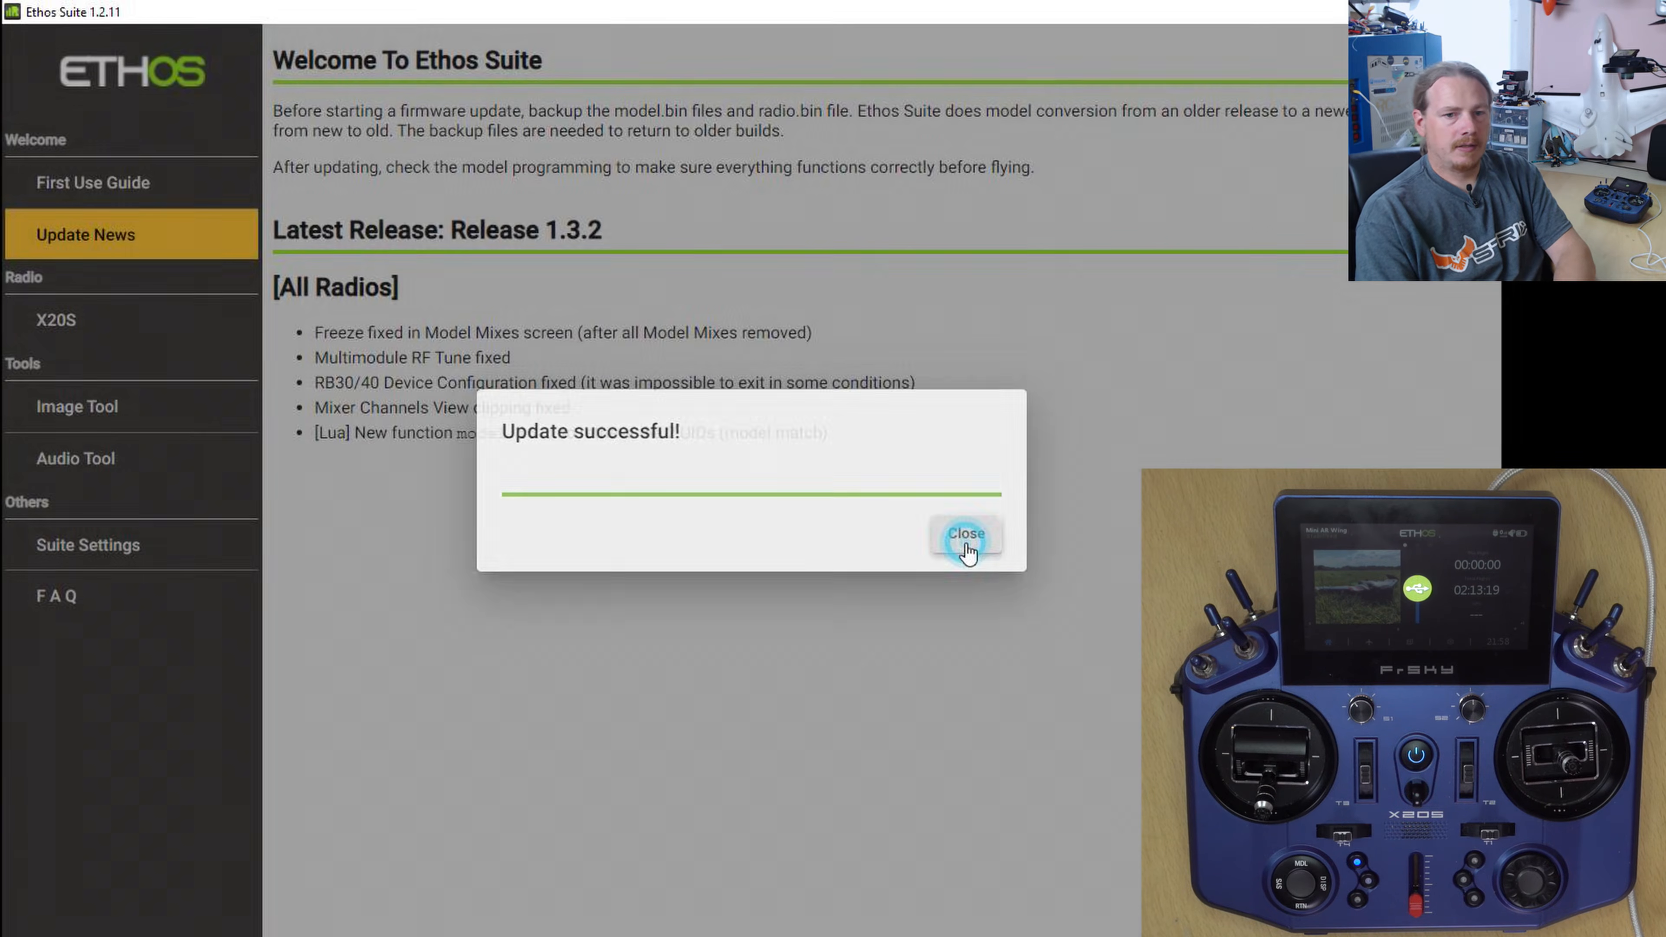
# Step: Reopen the X20S radio's page
pyautogui.click(72, 332)
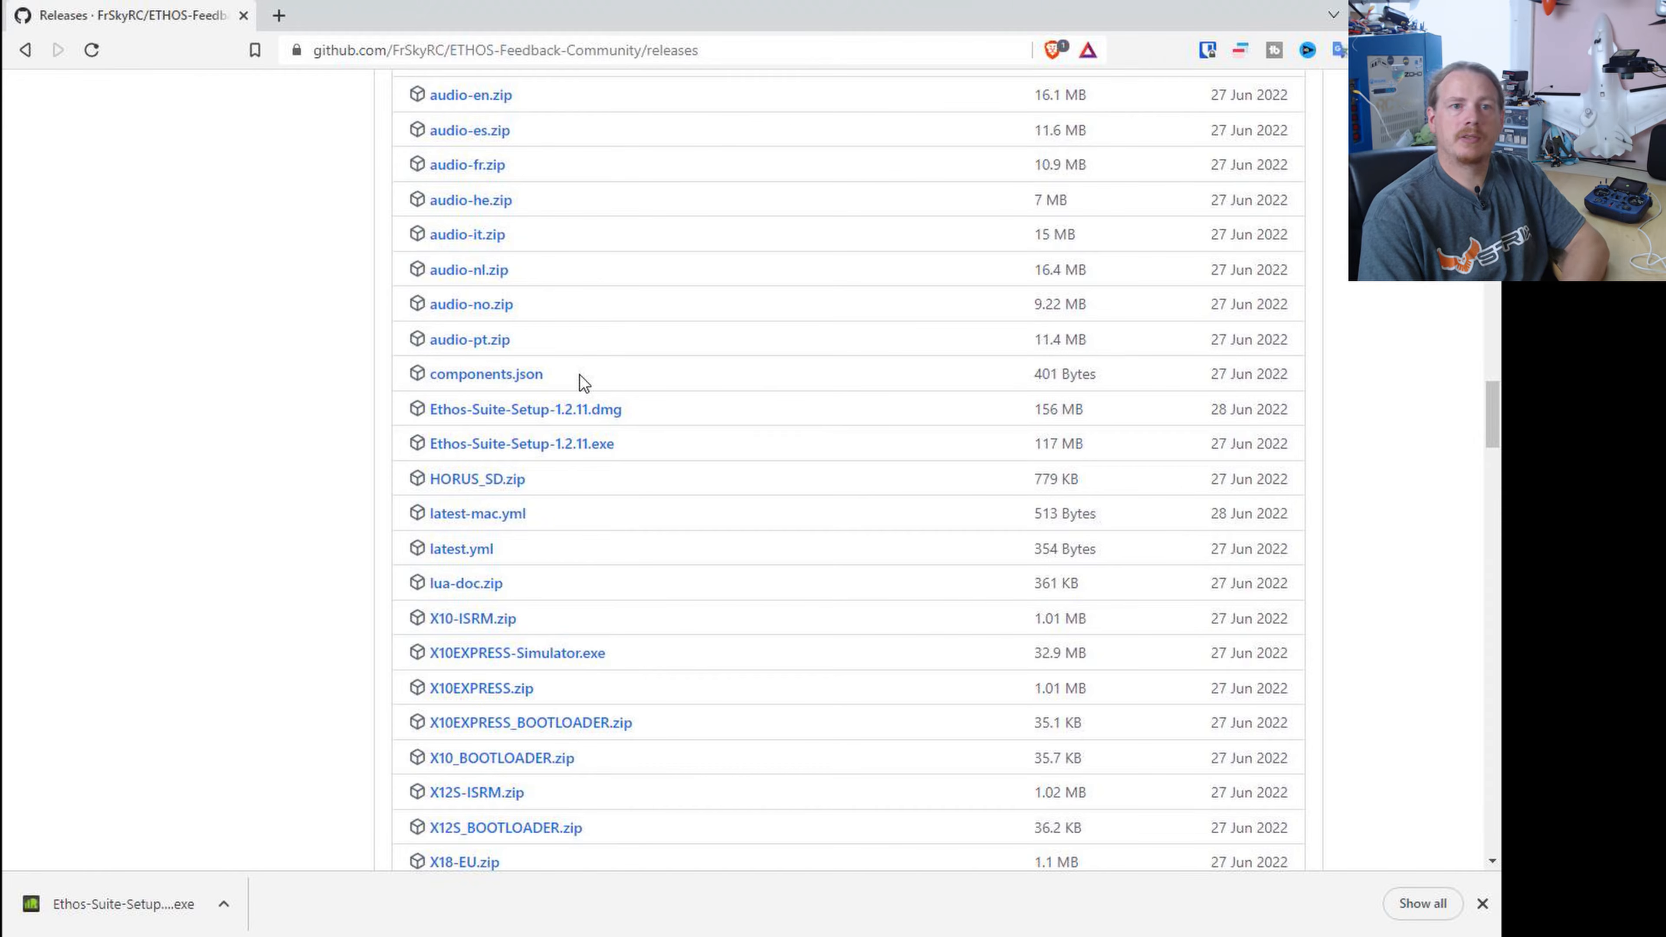
# Step: Review the Release 1.2.11 notes and assets on the ETHOS-Feedback-Community releases page in the browser
pyautogui.scroll(10, 525, 391)
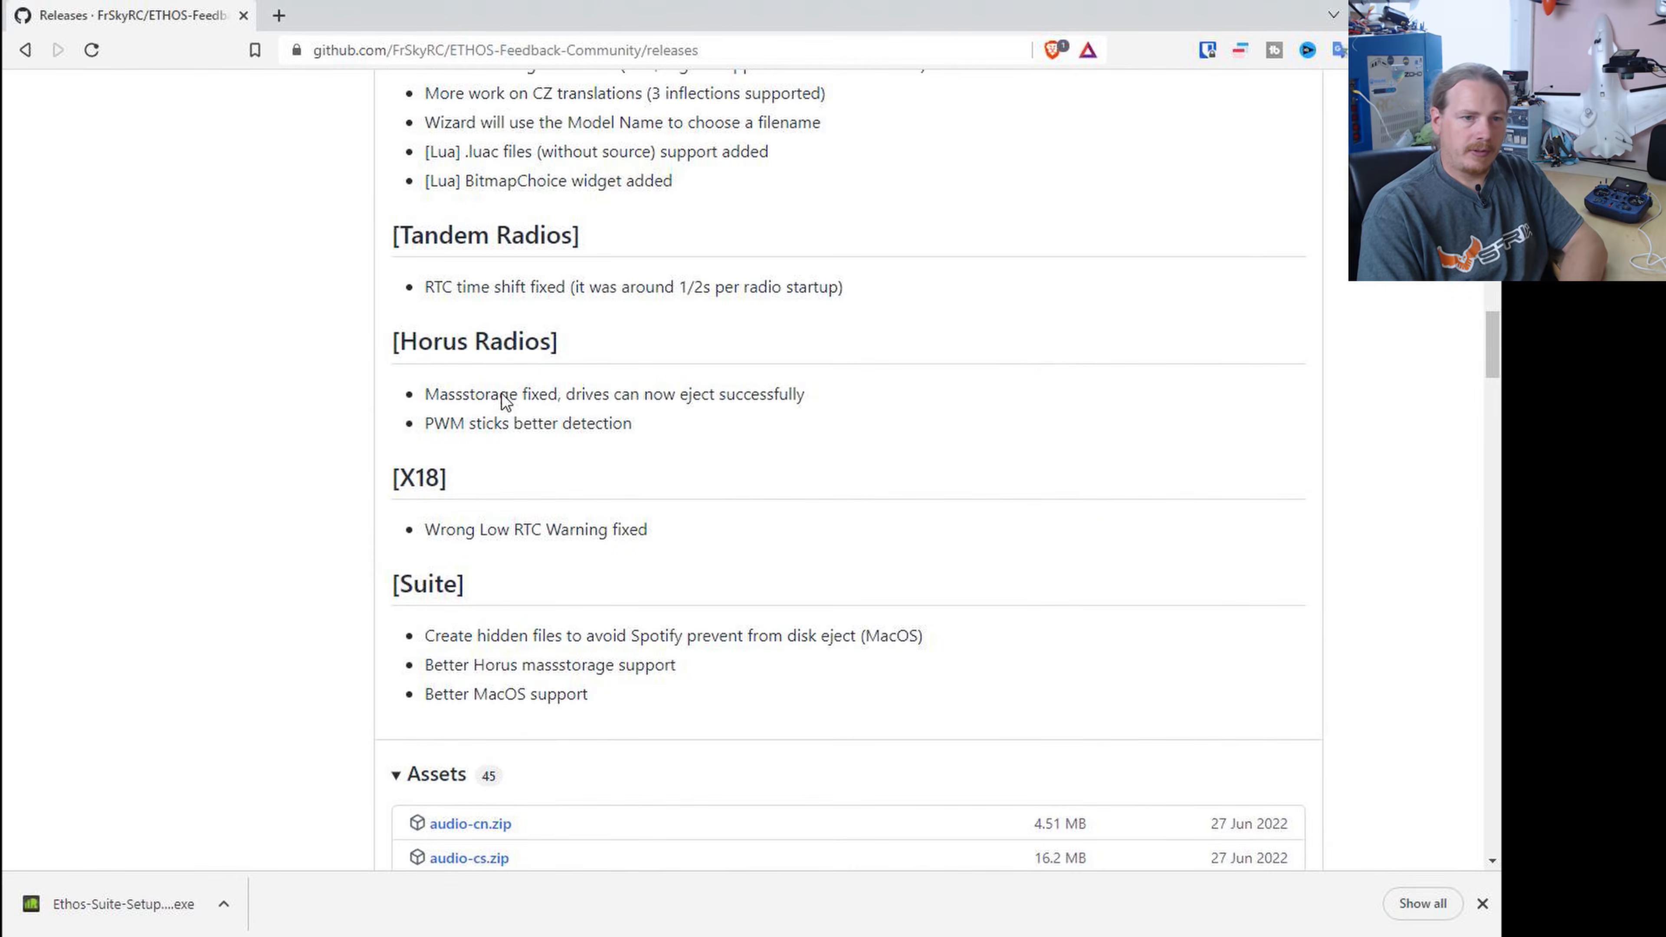
pyautogui.scroll(-6, 459, 459)
pyautogui.scroll(-6, 553, 573)
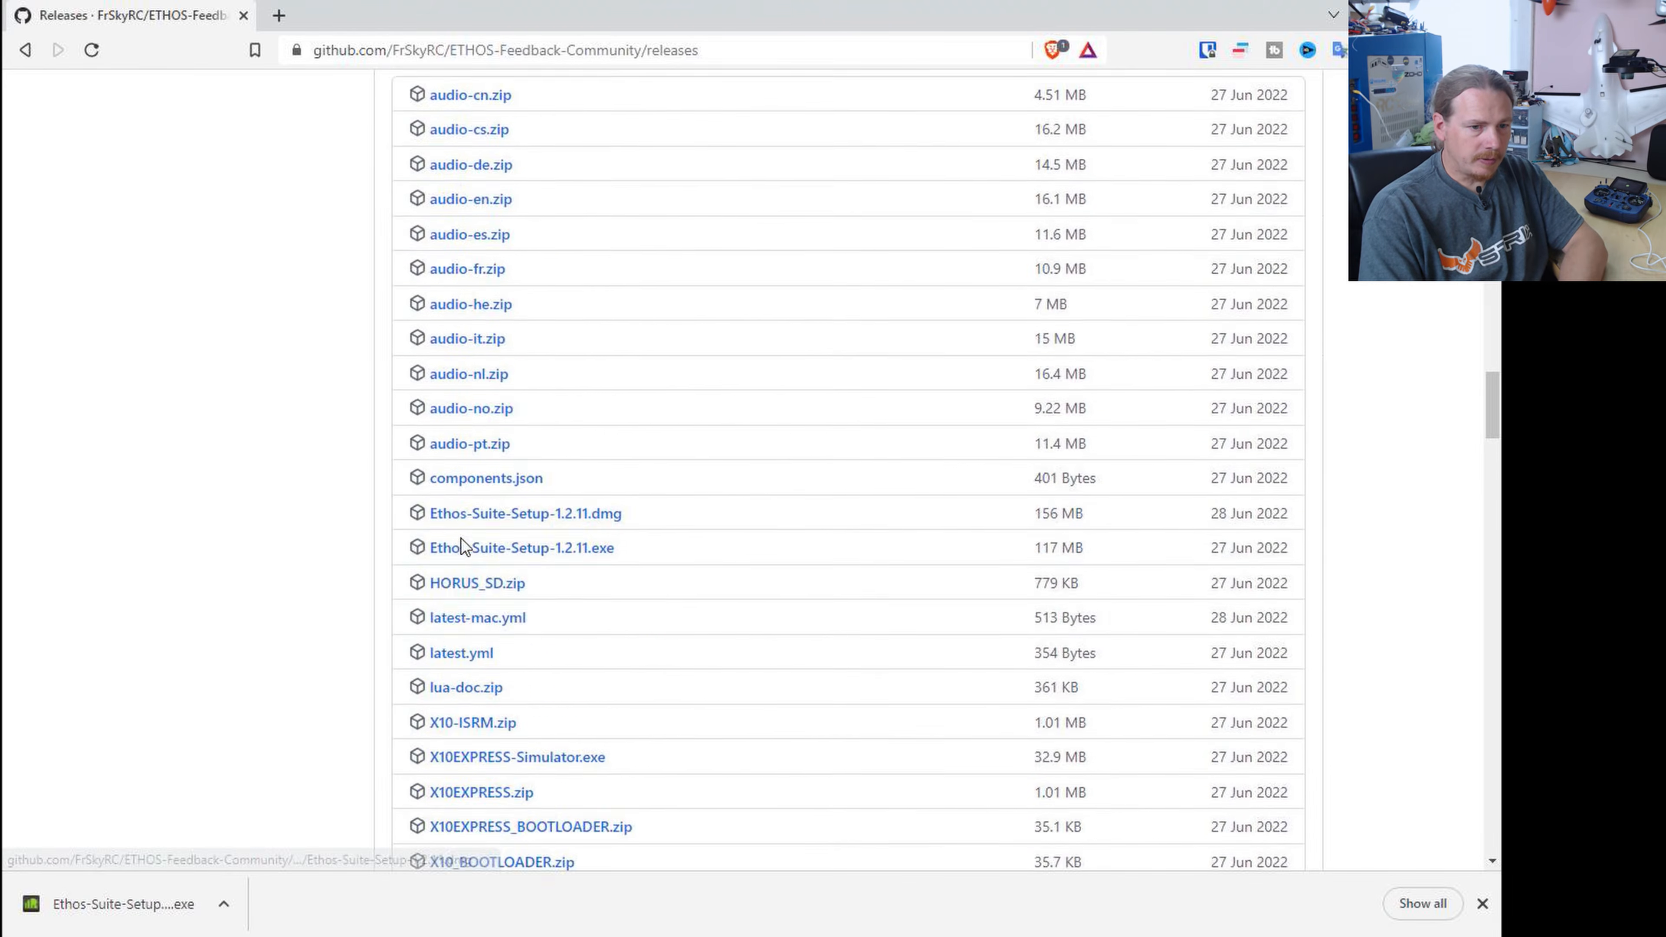
pyautogui.scroll(20, 477, 649)
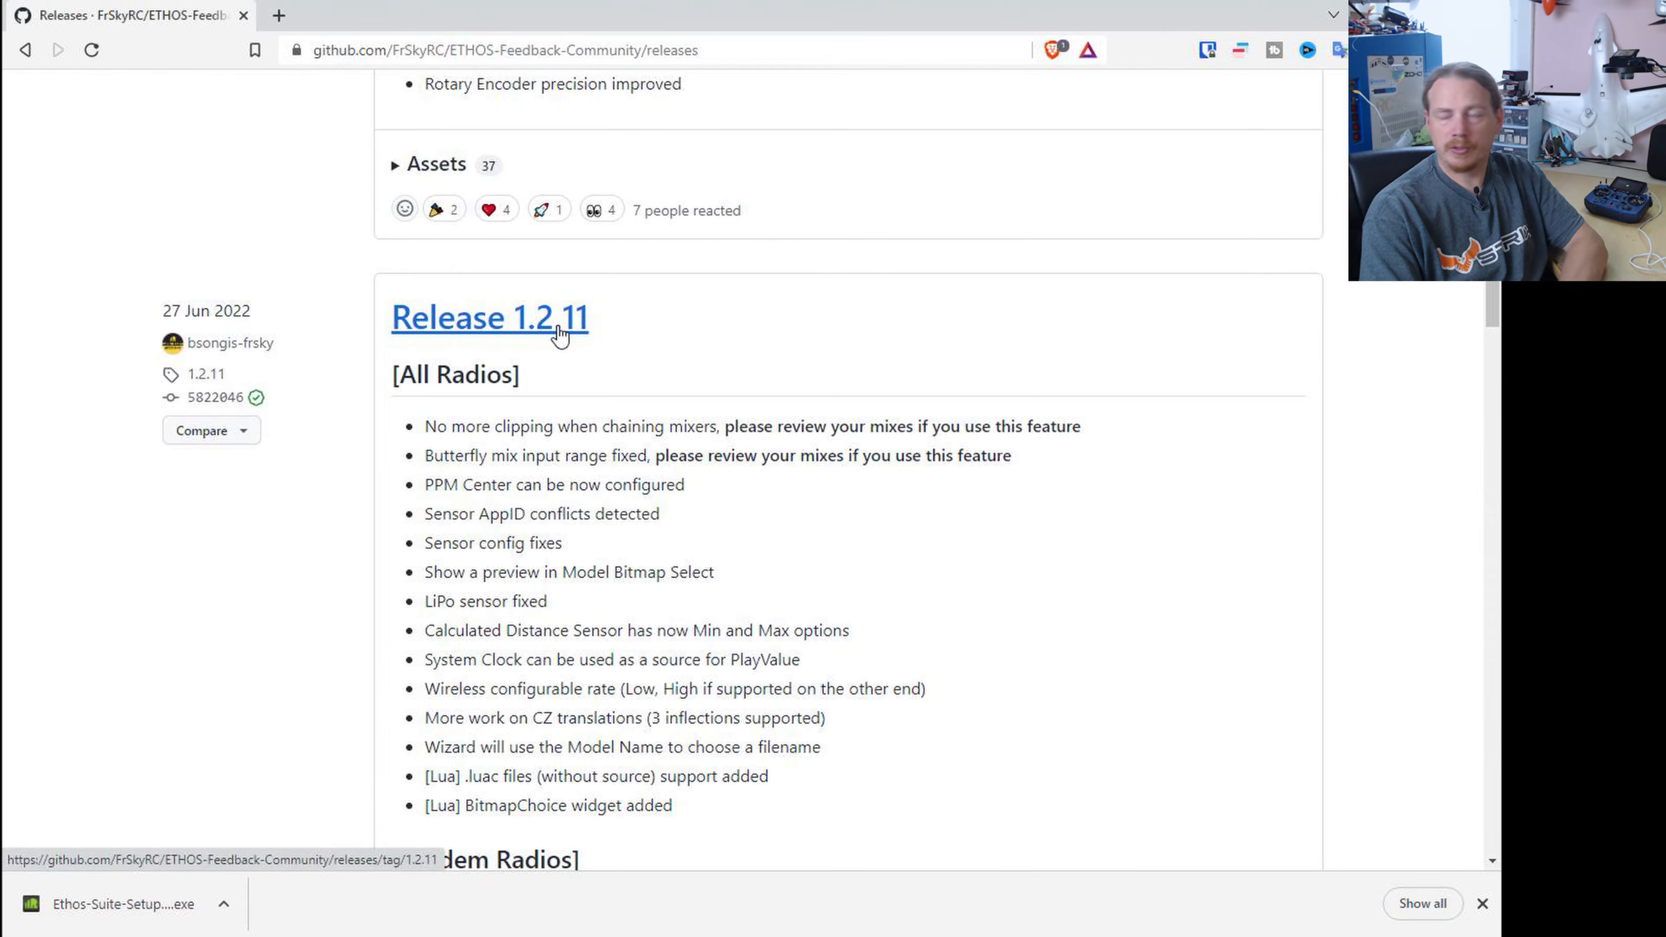
pyautogui.scroll(15, 547, 407)
pyautogui.scroll(18, 534, 439)
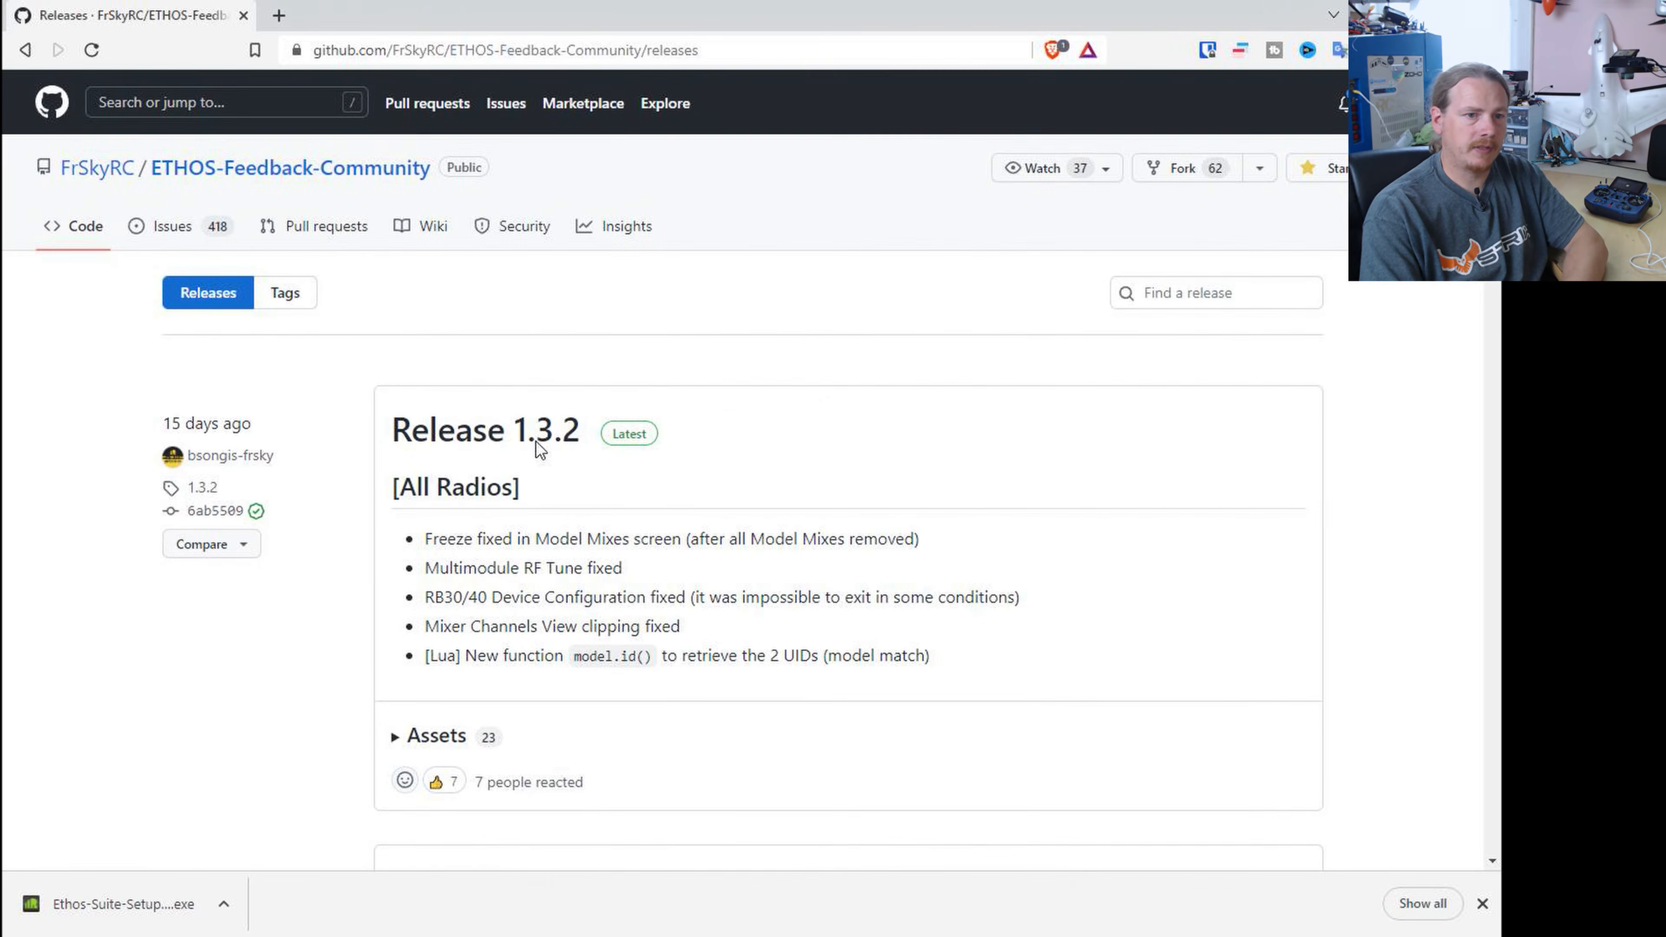
# Step: Expand the Release 1.3.2 assets, check them for a bootloader file, and collapse the list
pyautogui.scroll(-5, 413, 450)
pyautogui.click(396, 426)
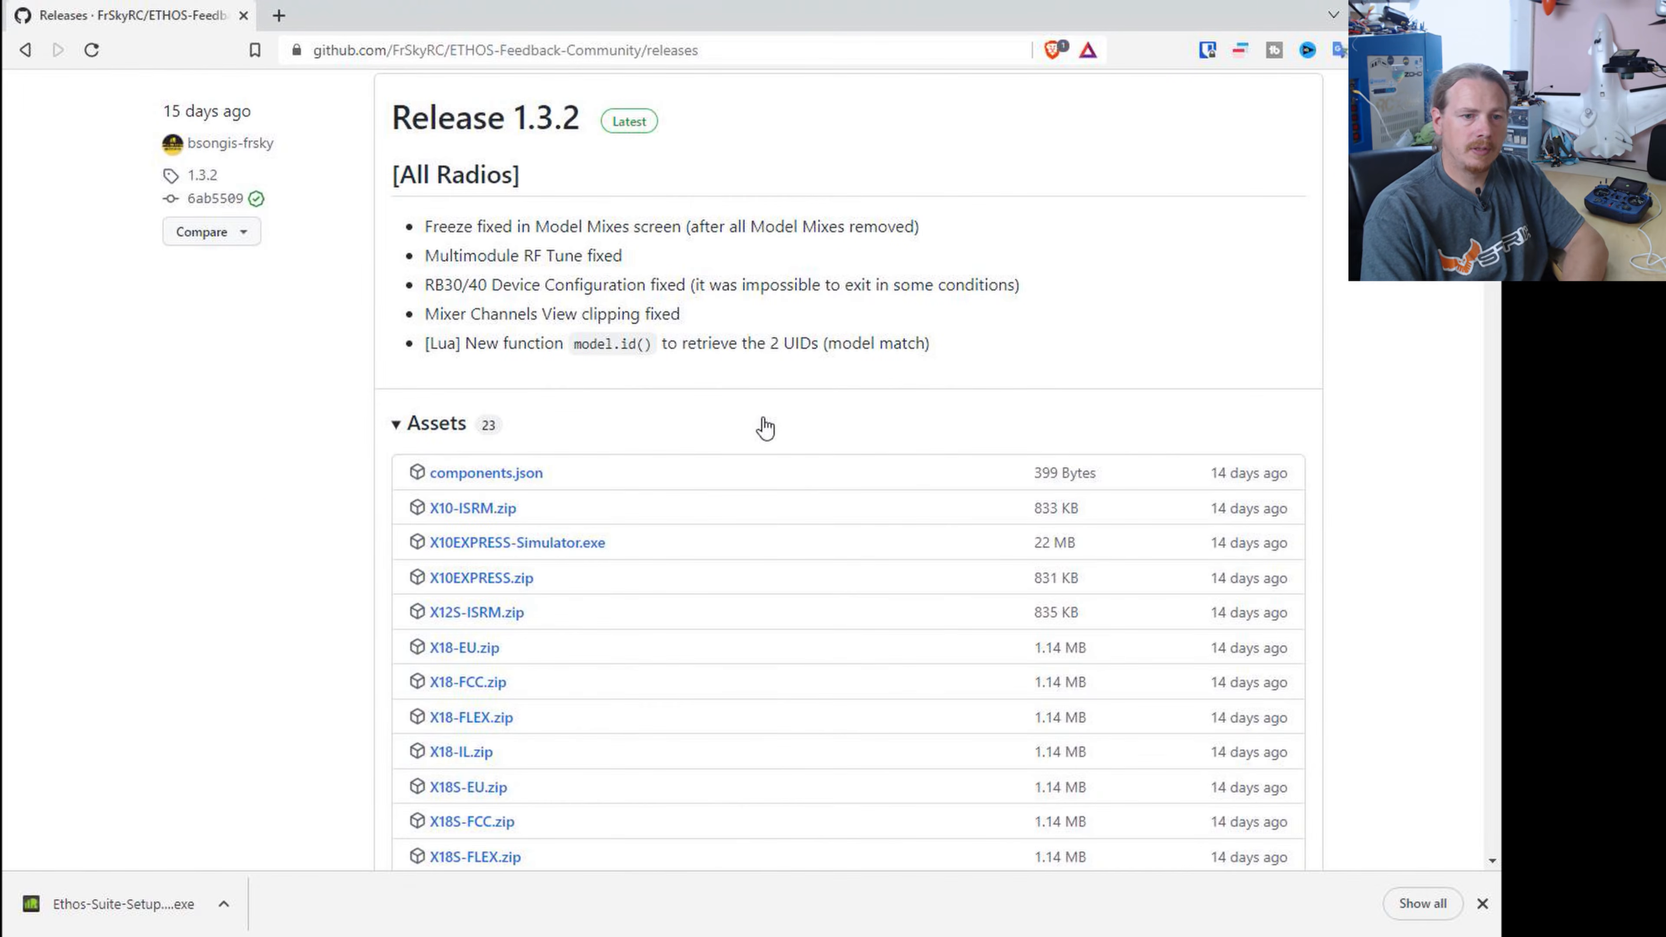
pyautogui.scroll(-5, 761, 421)
pyautogui.scroll(8, 441, 362)
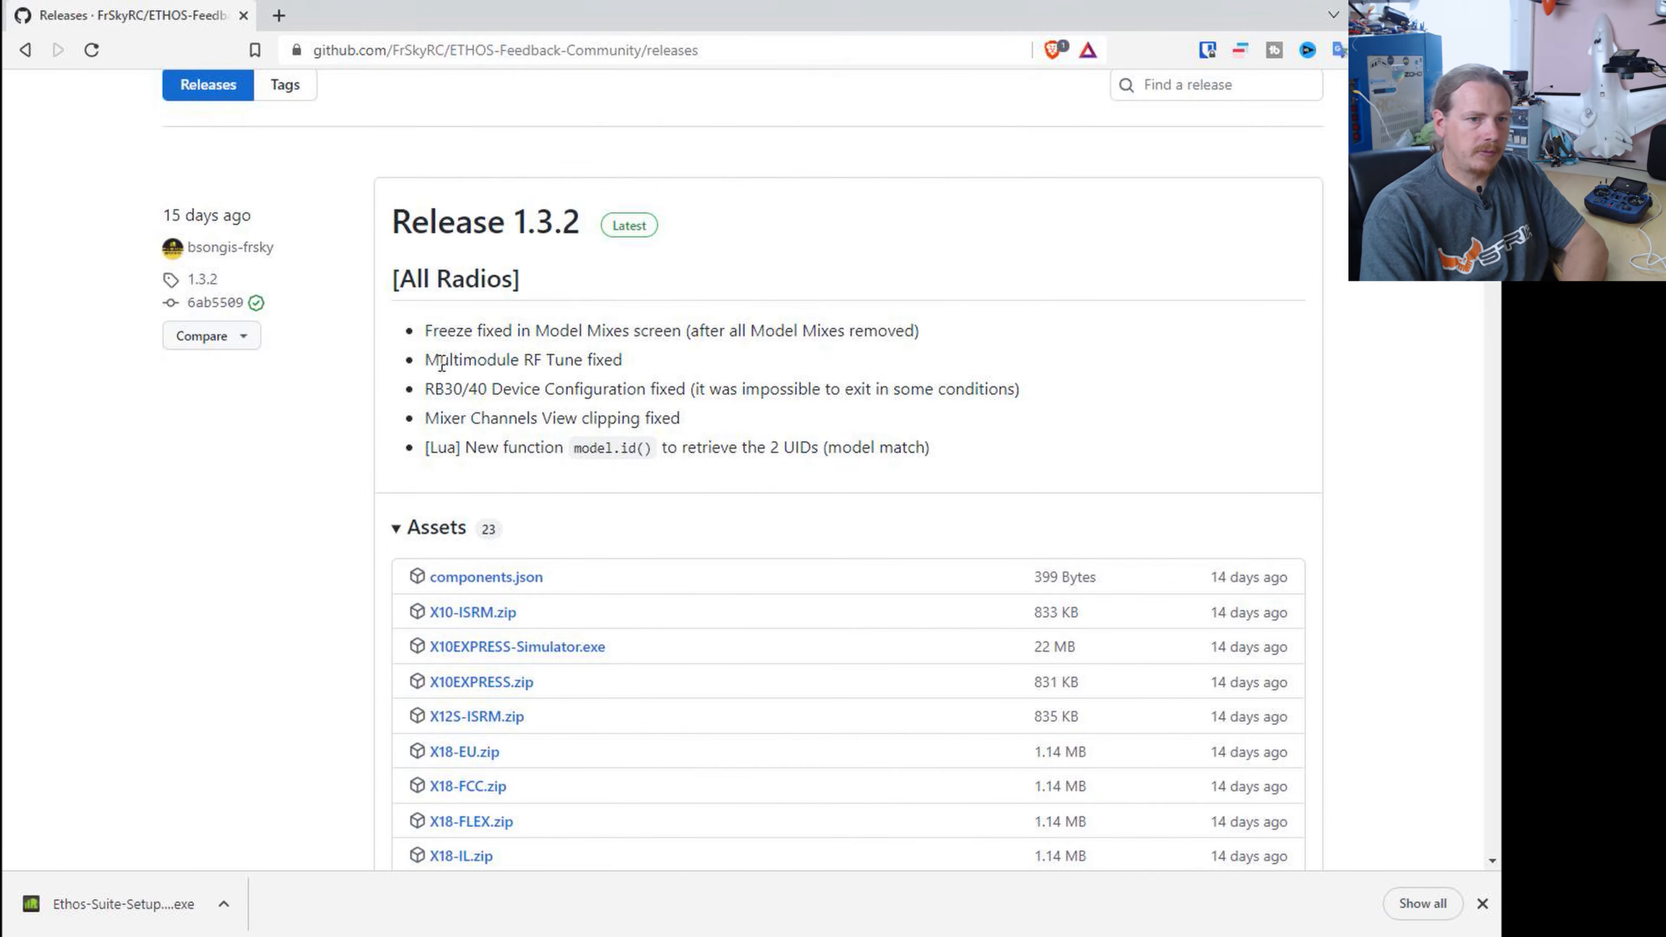
pyautogui.click(394, 533)
# Step: Check the Release 1.3.1 assets for a bootloader file and collapse the list again
pyautogui.scroll(-7, 336, 497)
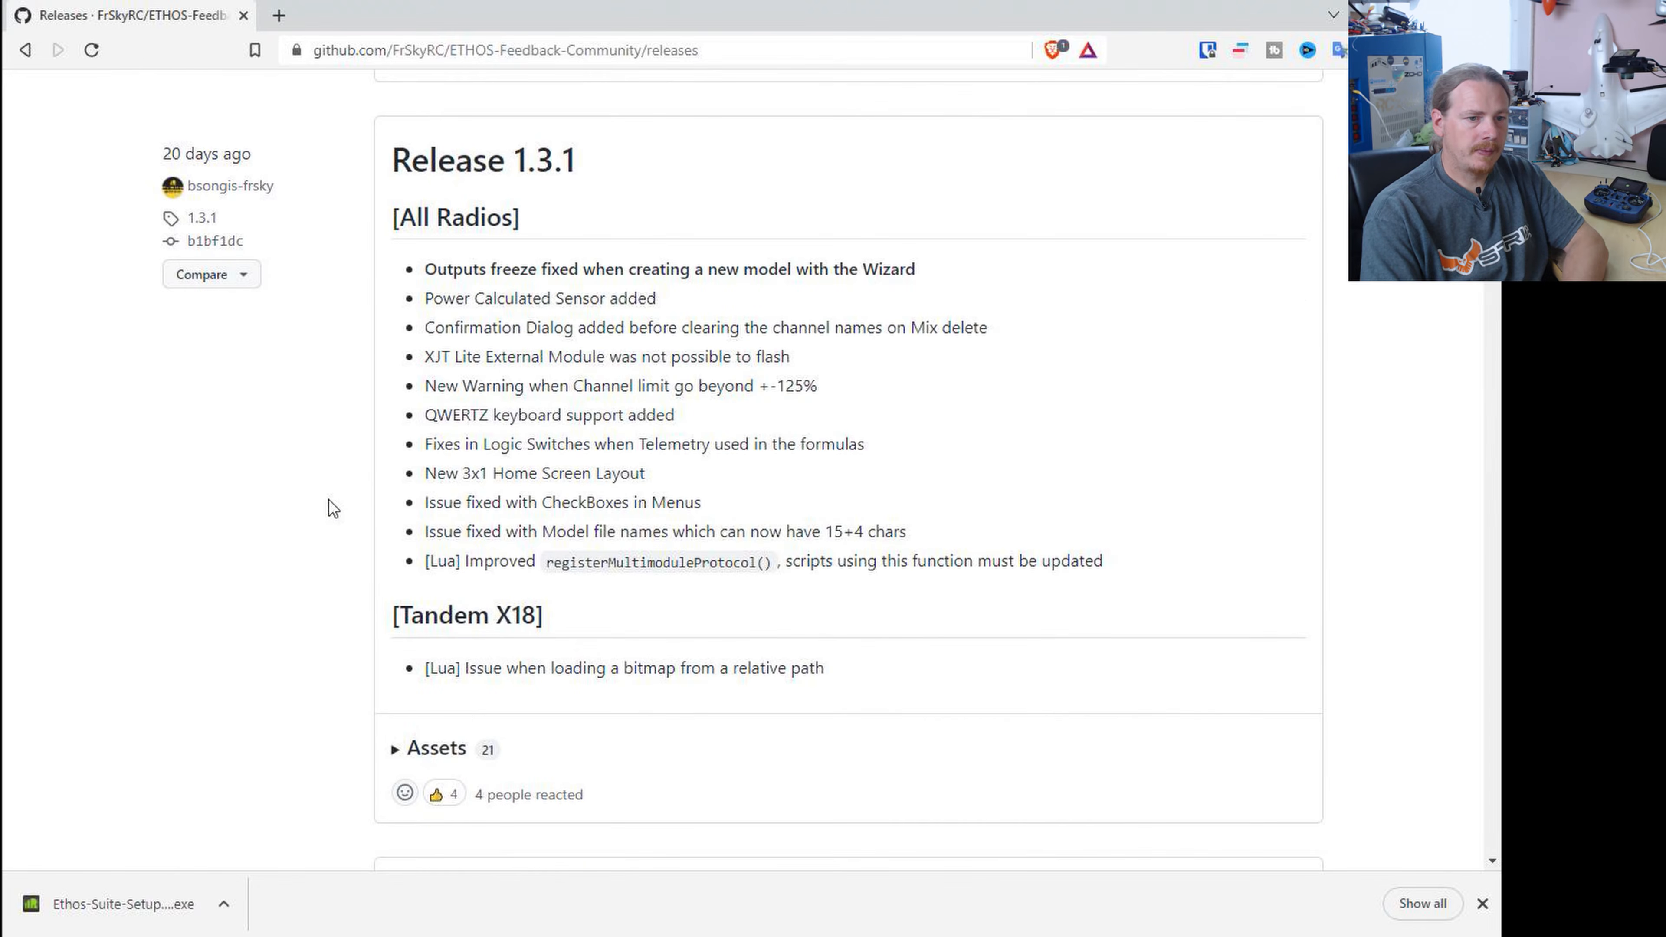
pyautogui.click(396, 754)
pyautogui.scroll(-12, 367, 499)
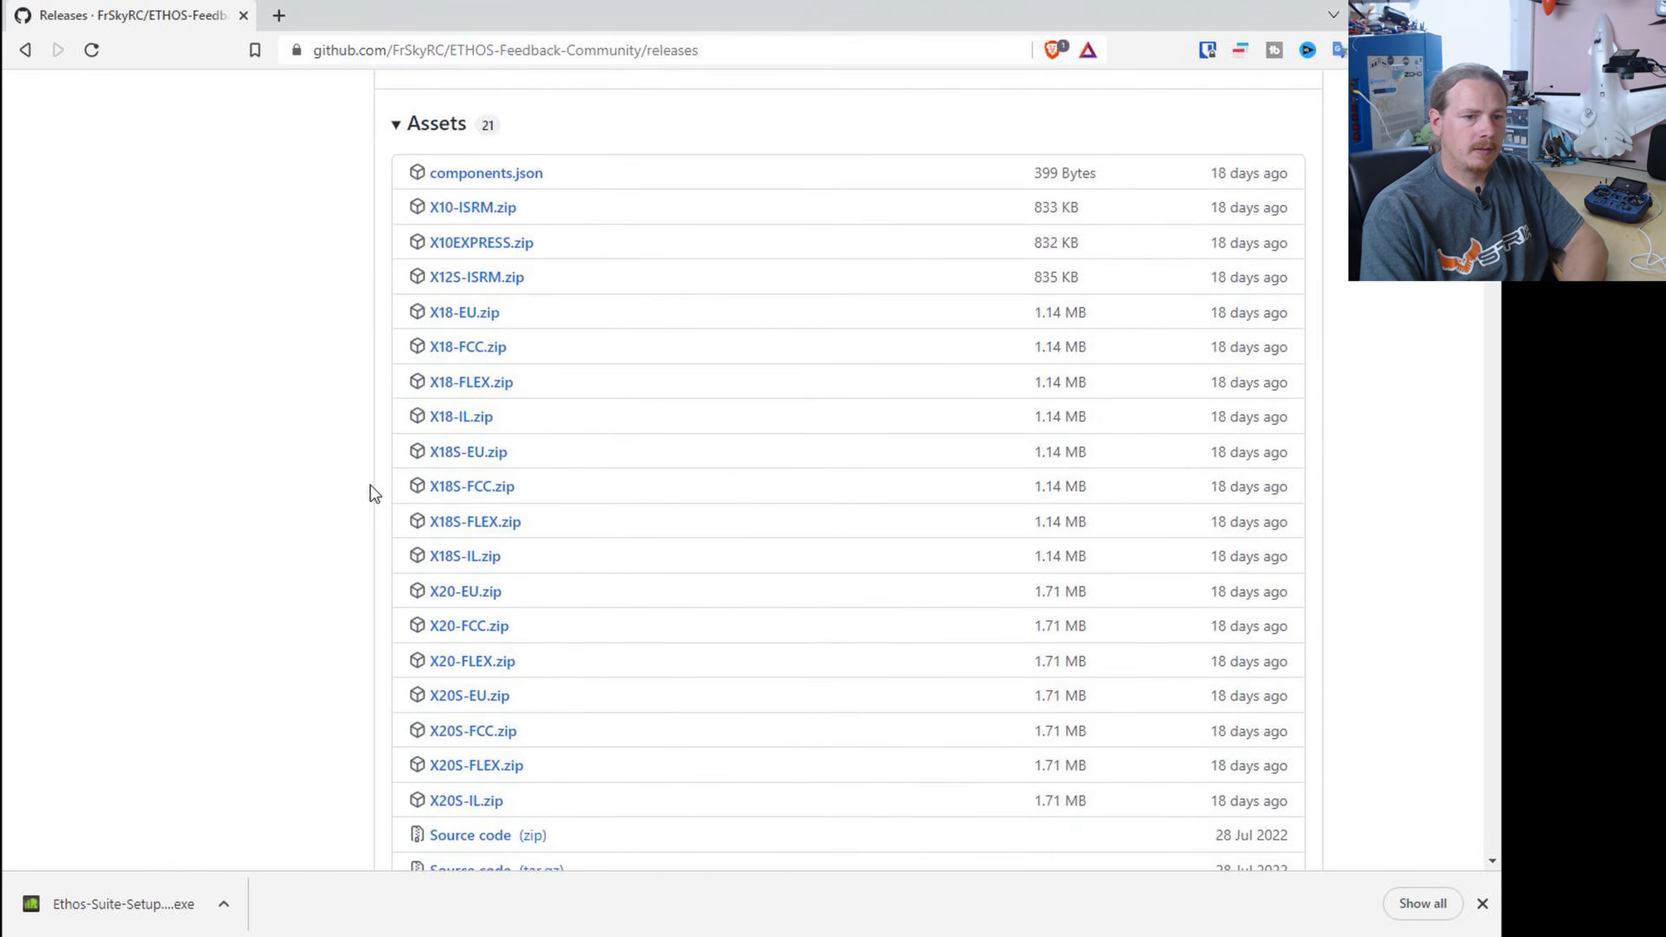
pyautogui.scroll(11, 375, 459)
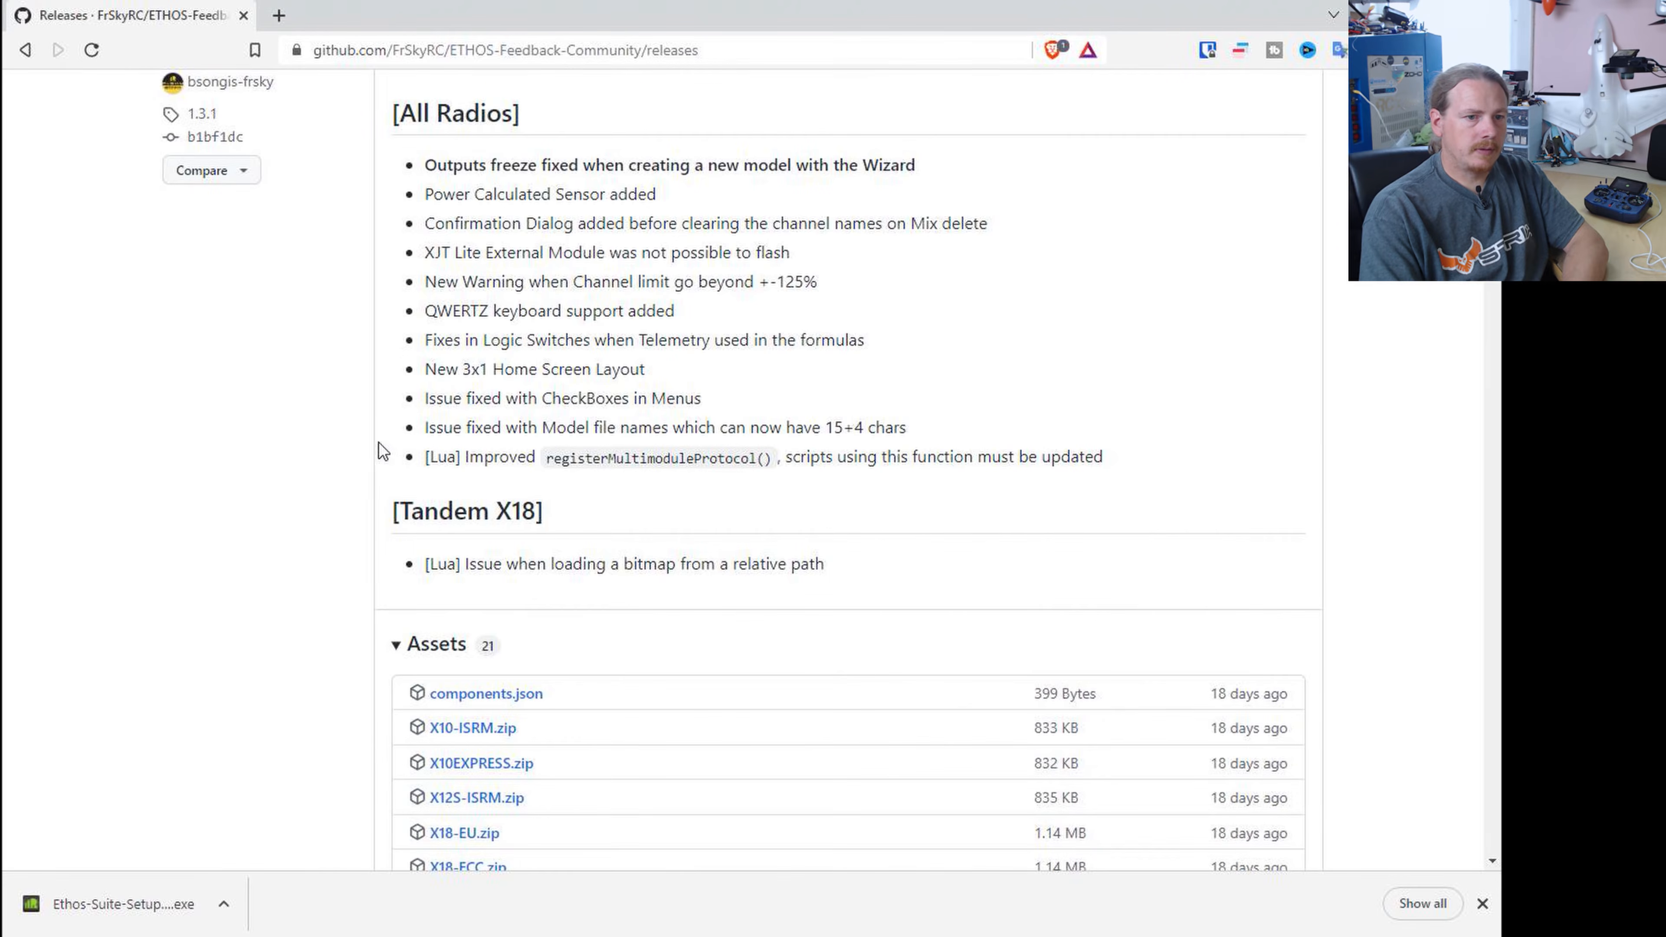
pyautogui.click(392, 651)
# Step: Look through the Release 1.3.0 assets for a bootloader file and collapse the list again
pyautogui.scroll(-9, 361, 607)
pyautogui.scroll(-4, 381, 558)
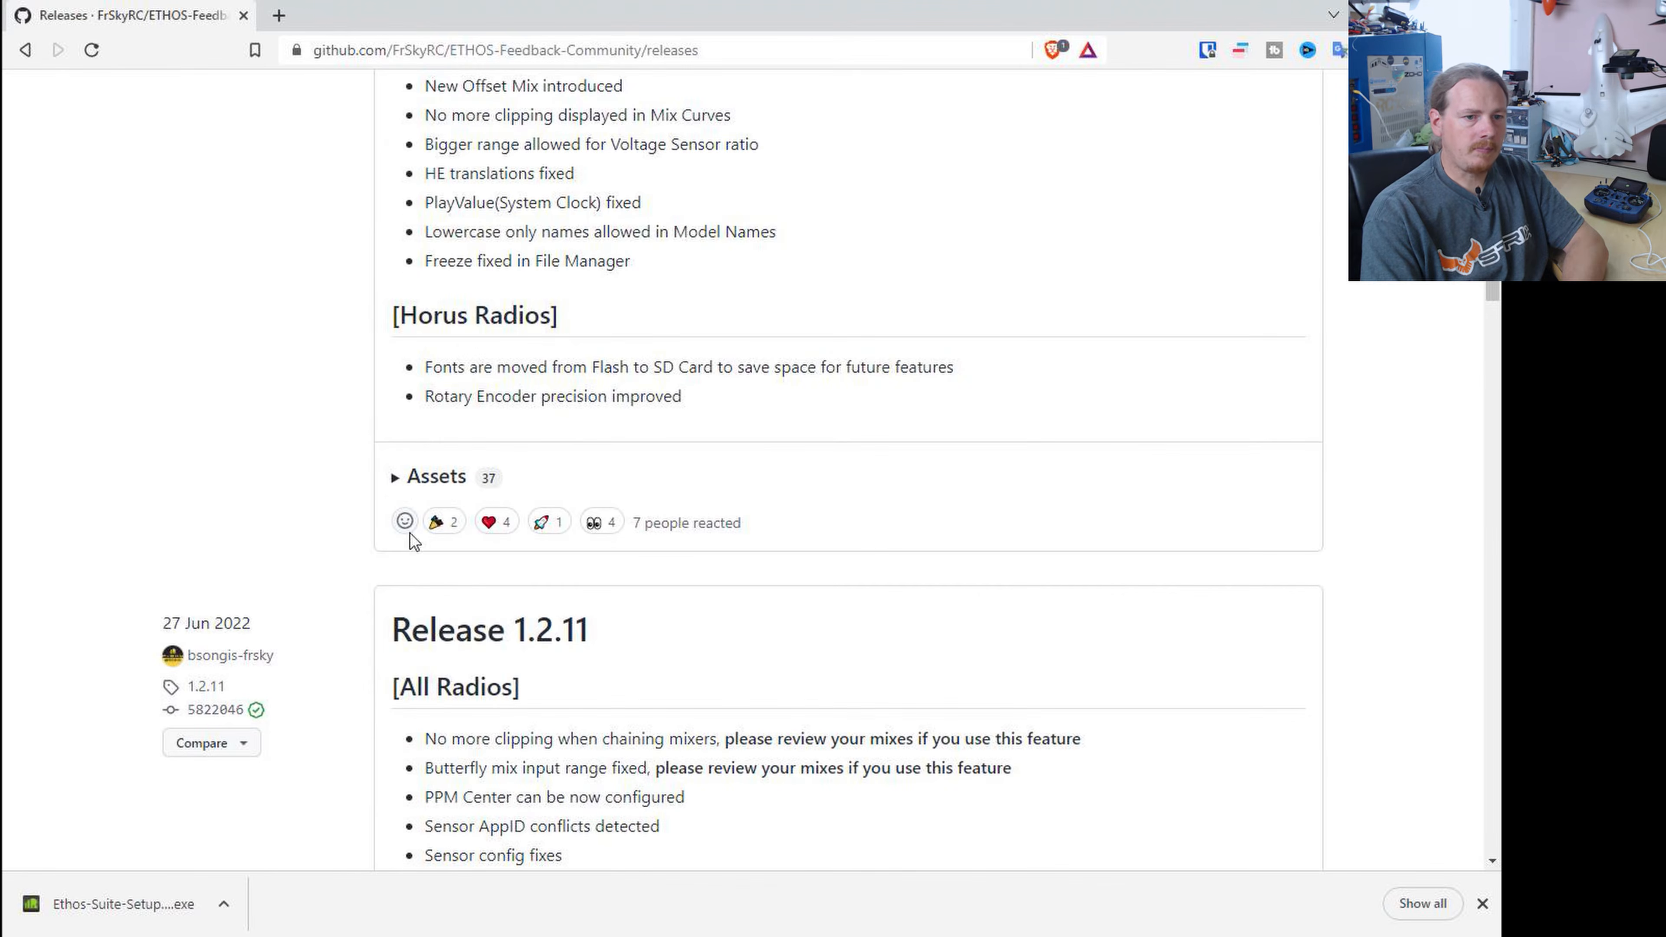
pyautogui.click(396, 485)
pyautogui.scroll(-8, 356, 584)
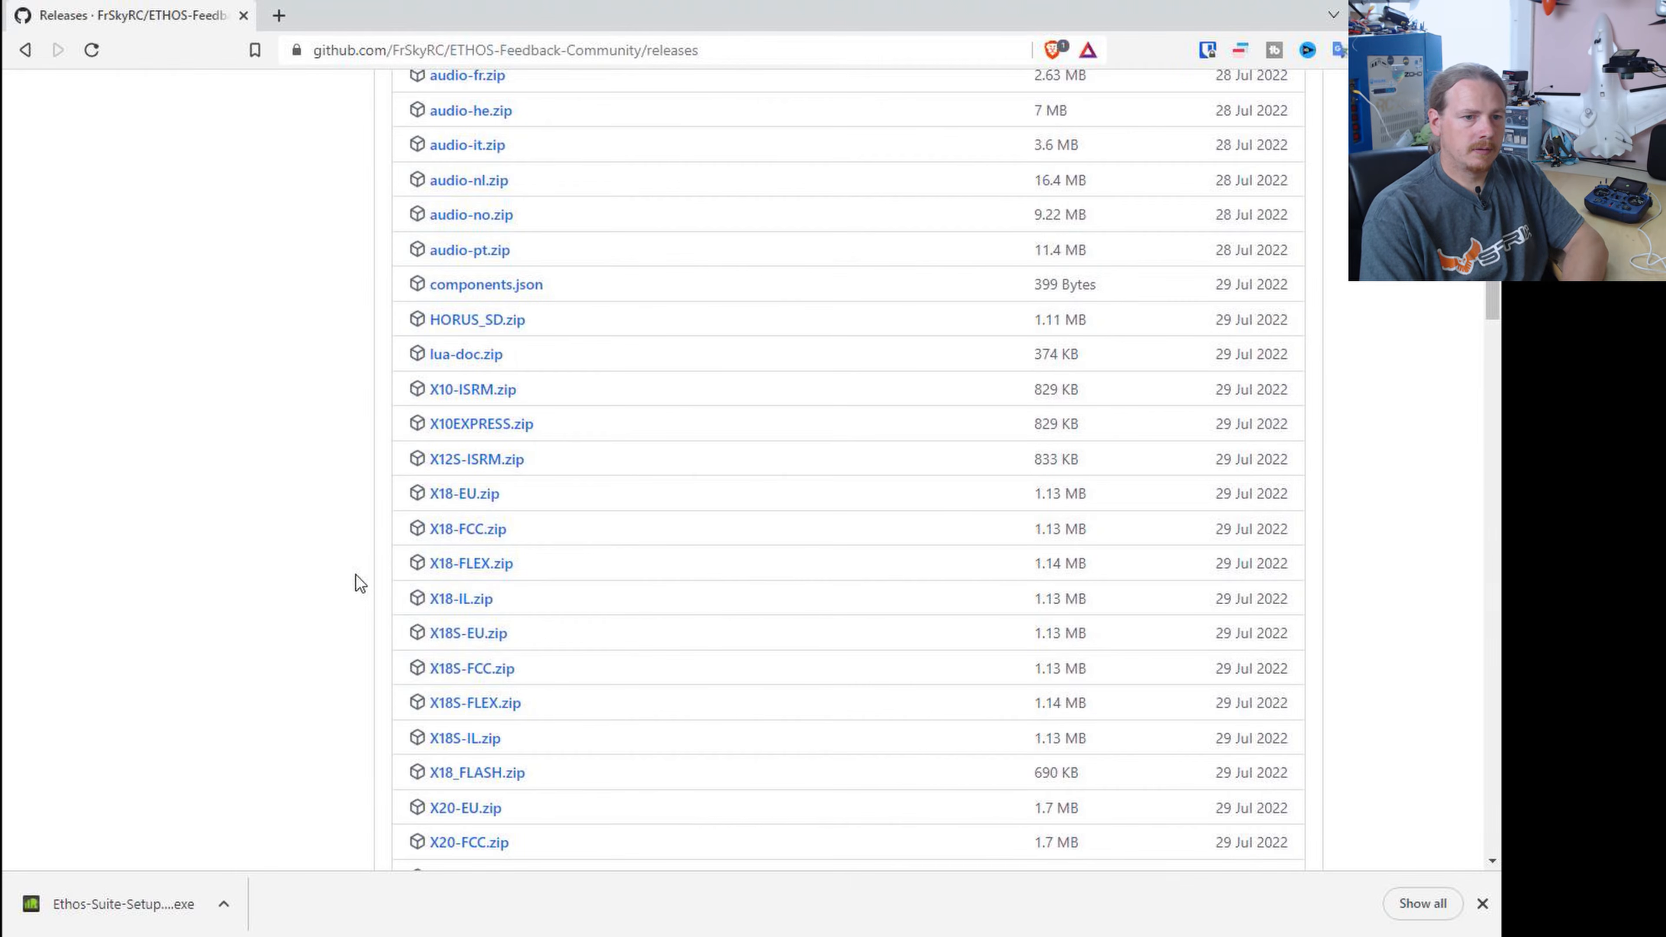
pyautogui.scroll(-6, 355, 574)
pyautogui.scroll(11, 355, 570)
pyautogui.scroll(6, 355, 567)
pyautogui.click(395, 686)
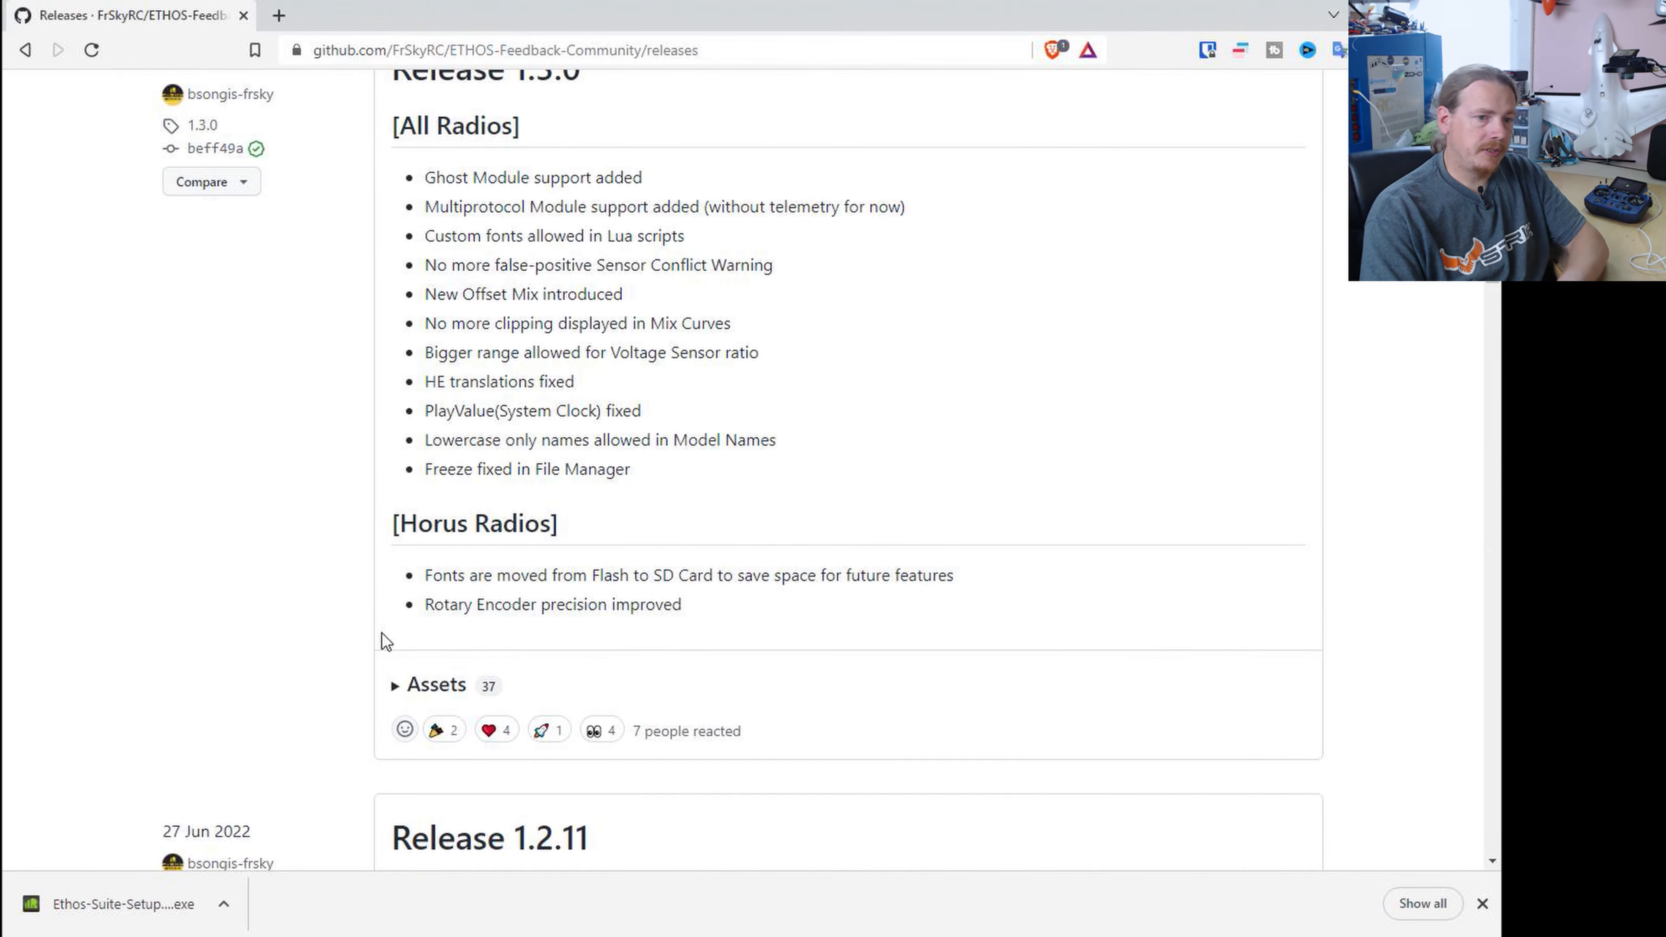
# Step: Download X20S_BOOTLOADER.zip from the Release 1.2.11 assets and save it to the Desktop
pyautogui.scroll(-5, 305, 635)
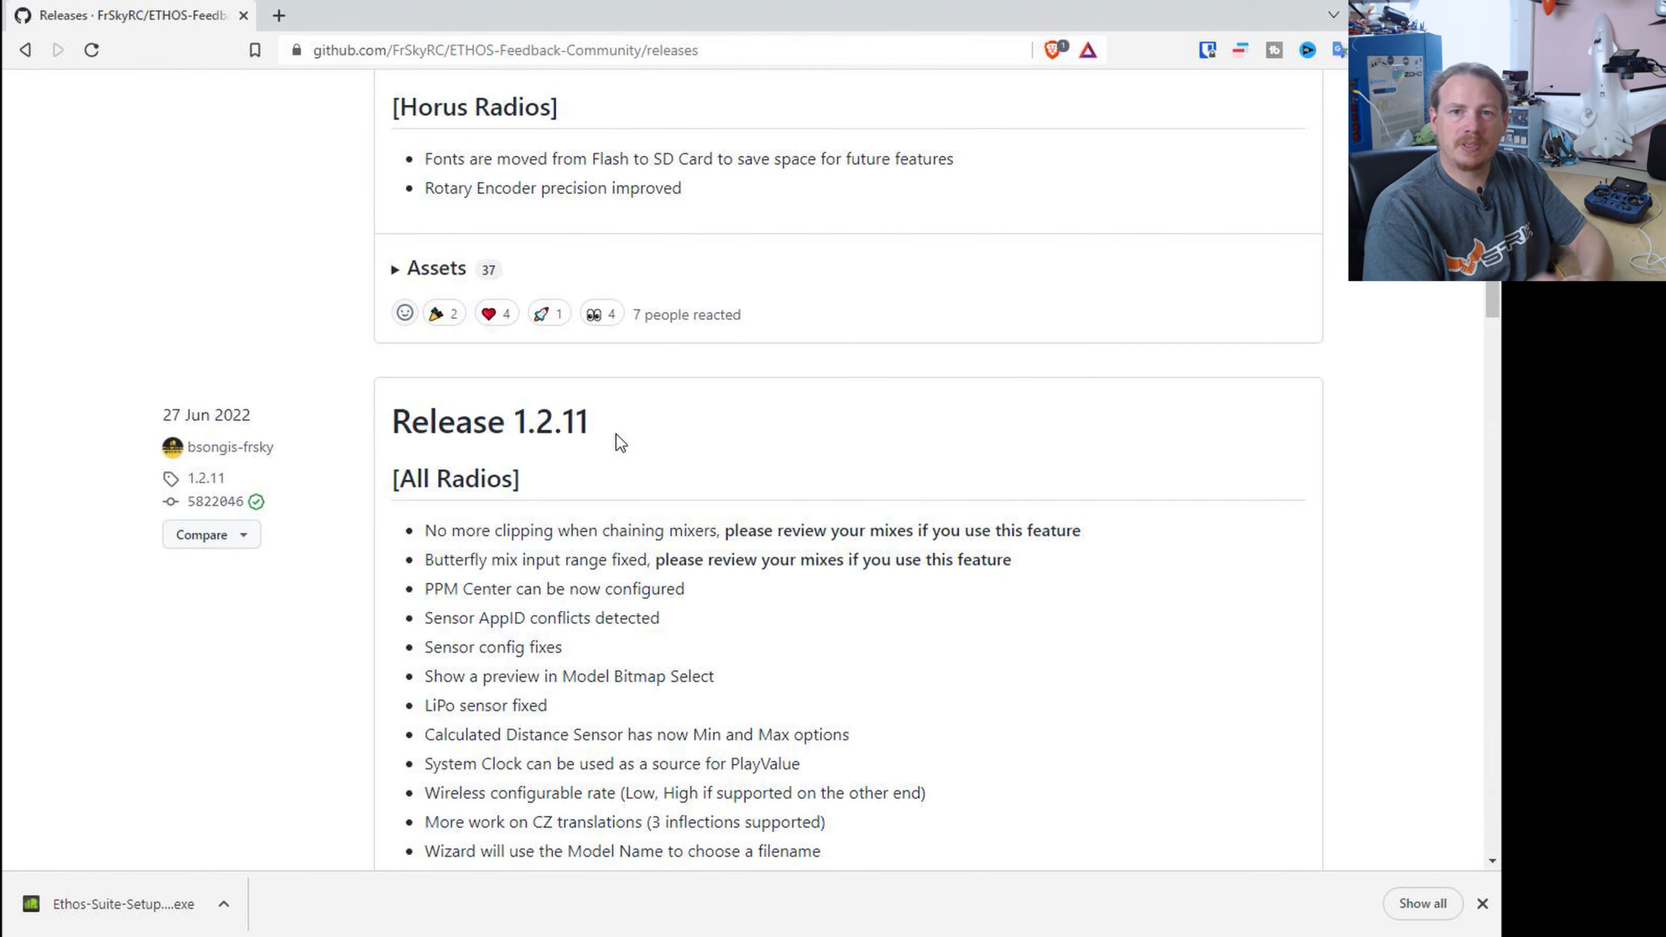
pyautogui.scroll(-9, 597, 469)
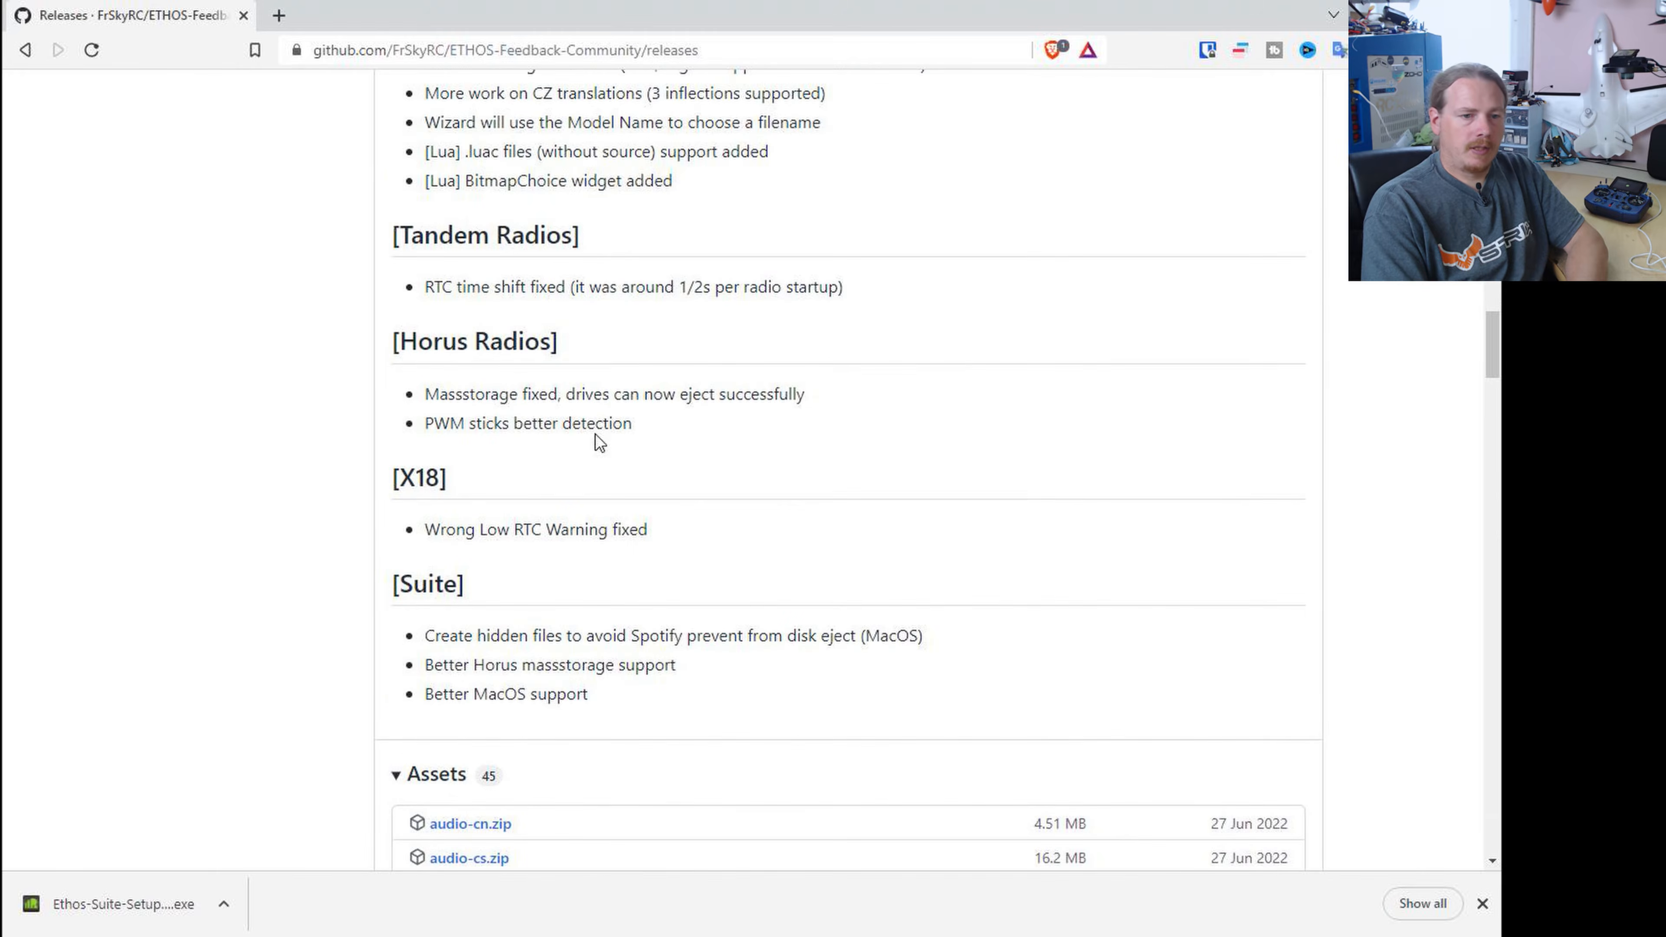
pyautogui.scroll(-13, 315, 499)
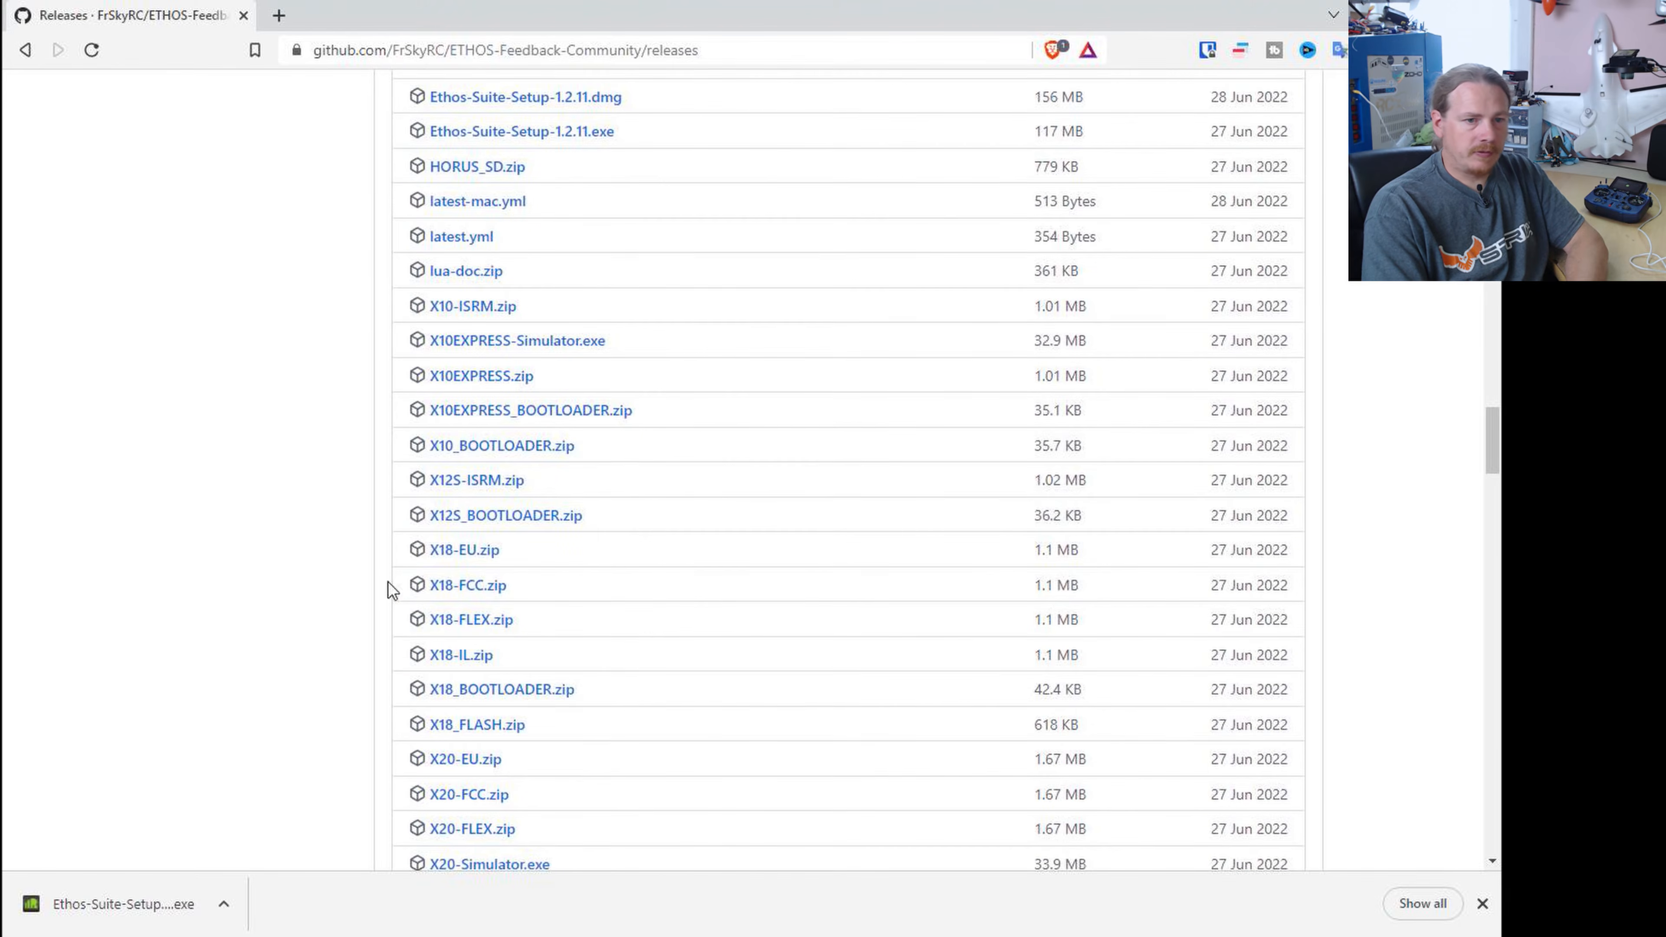
pyautogui.scroll(-6, 621, 476)
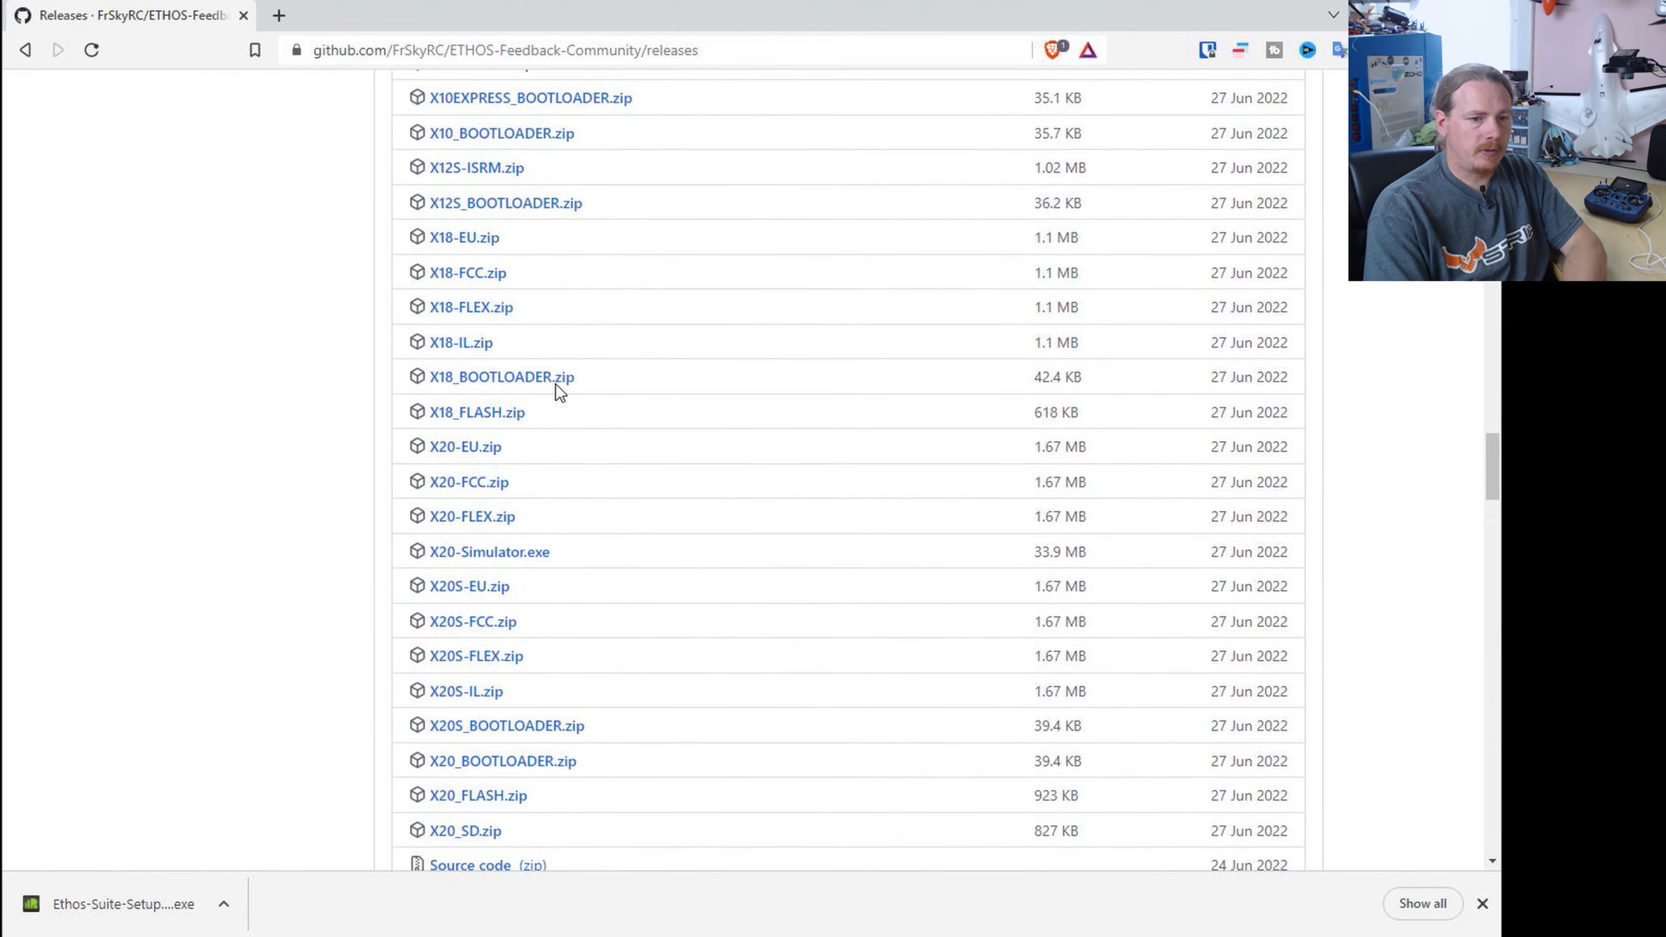
pyautogui.click(518, 522)
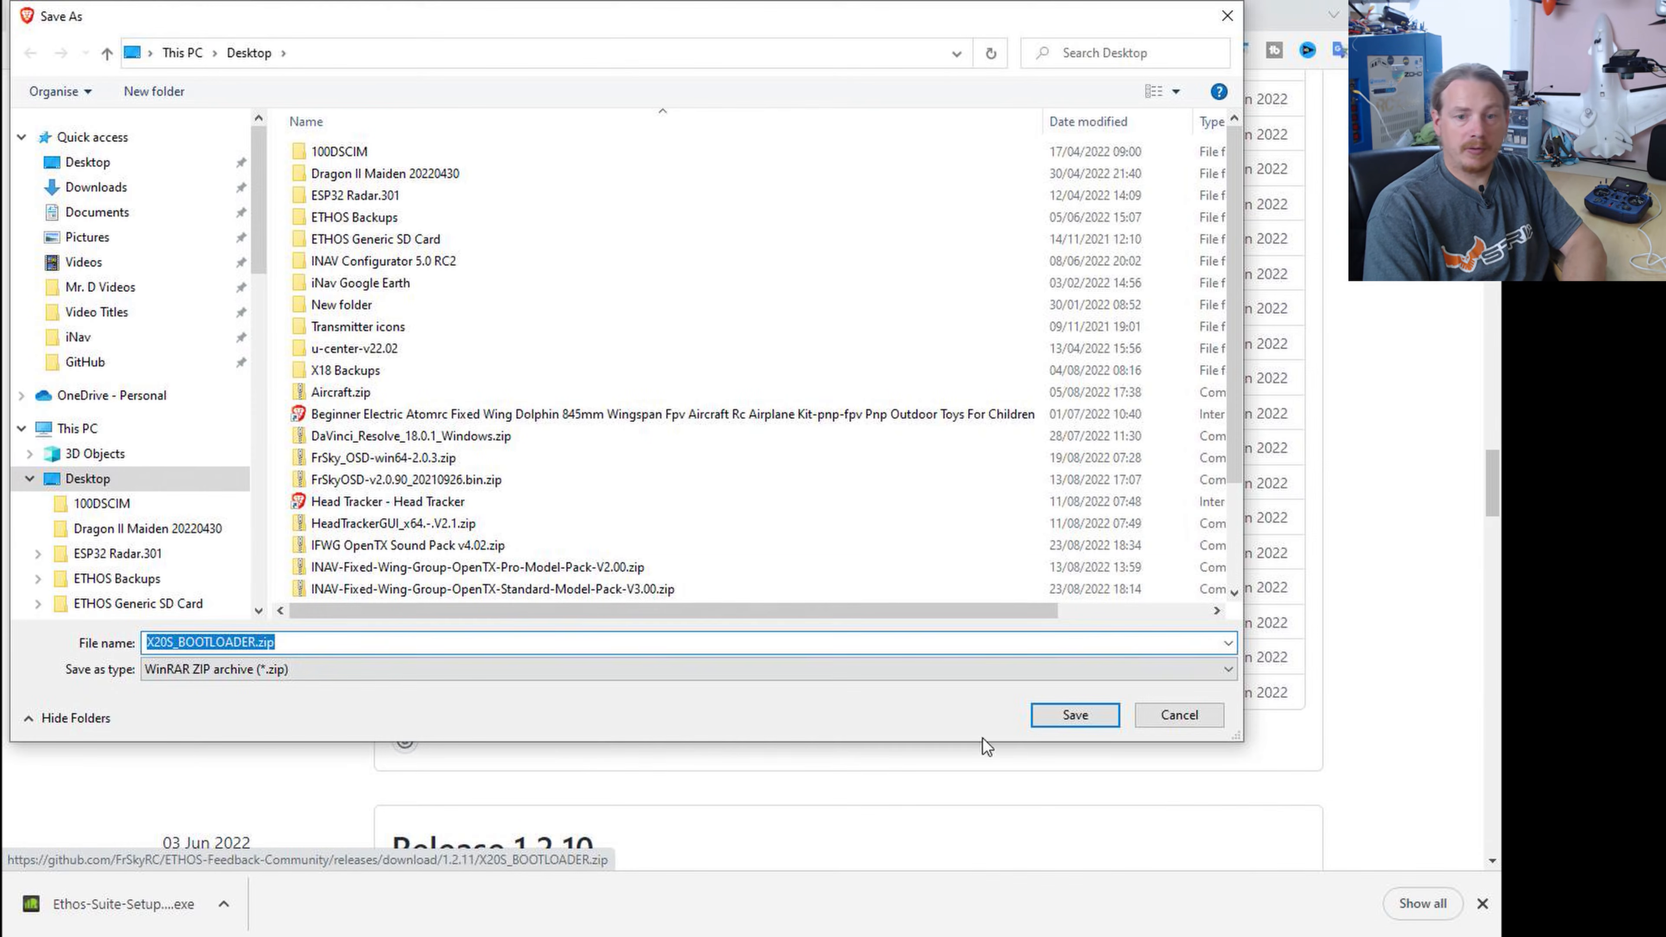
pyautogui.click(1069, 717)
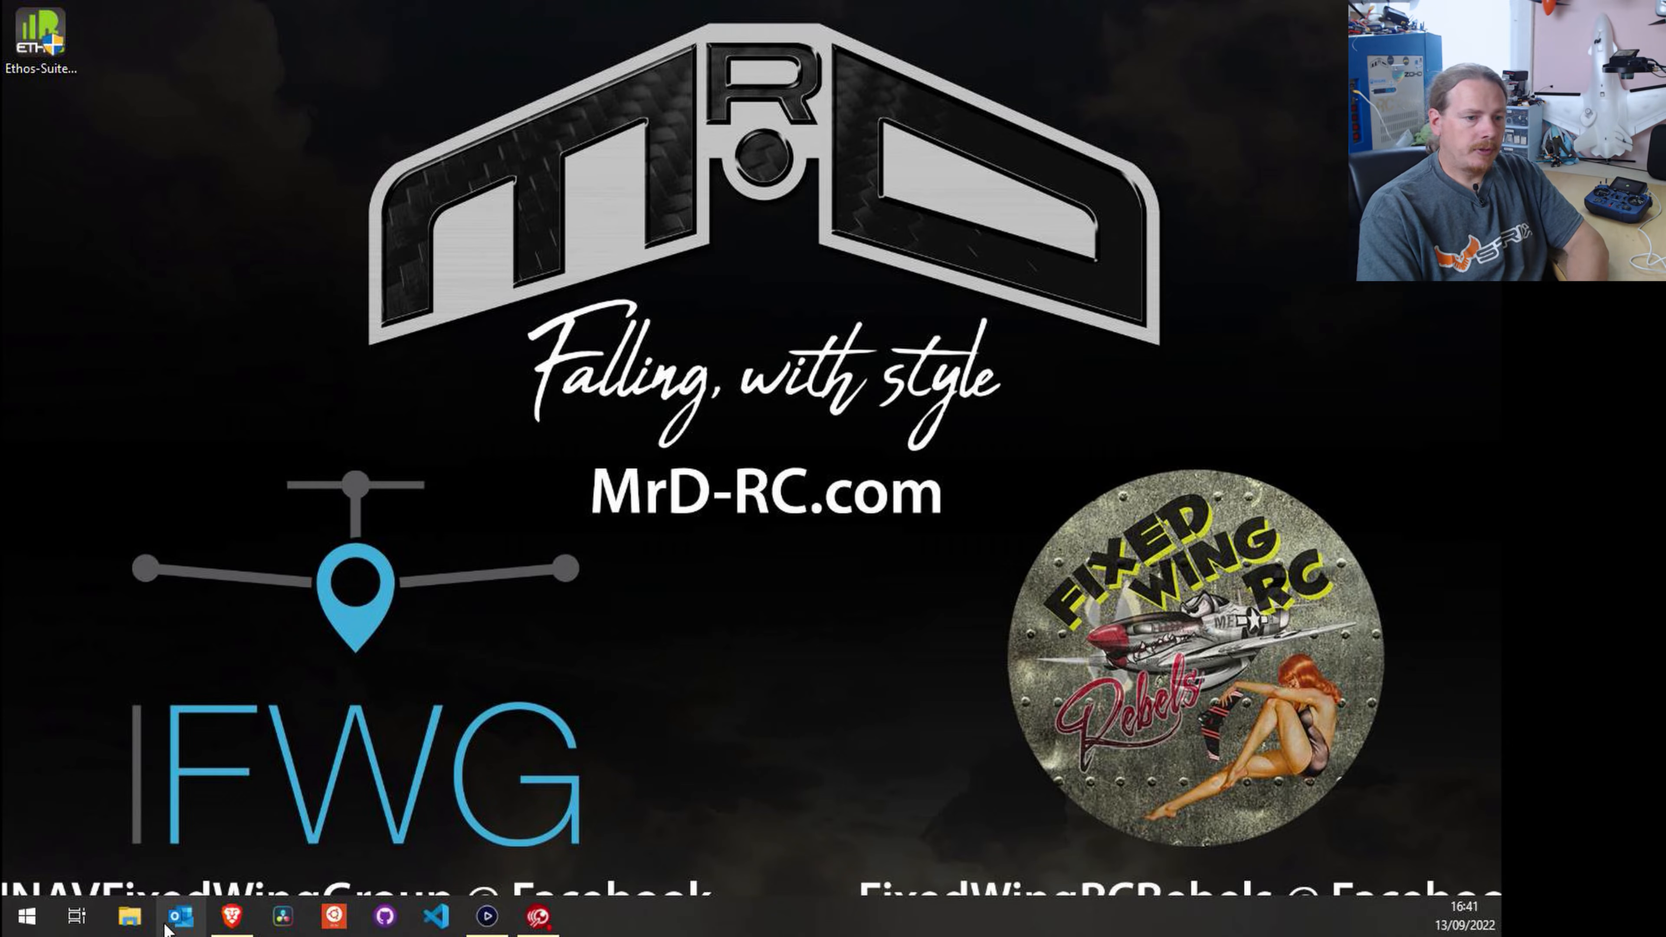
# Step: Open File Explorer on half of the screen and locate the X20S (F:) and X20S SD (H:) drives
pyautogui.click(134, 919)
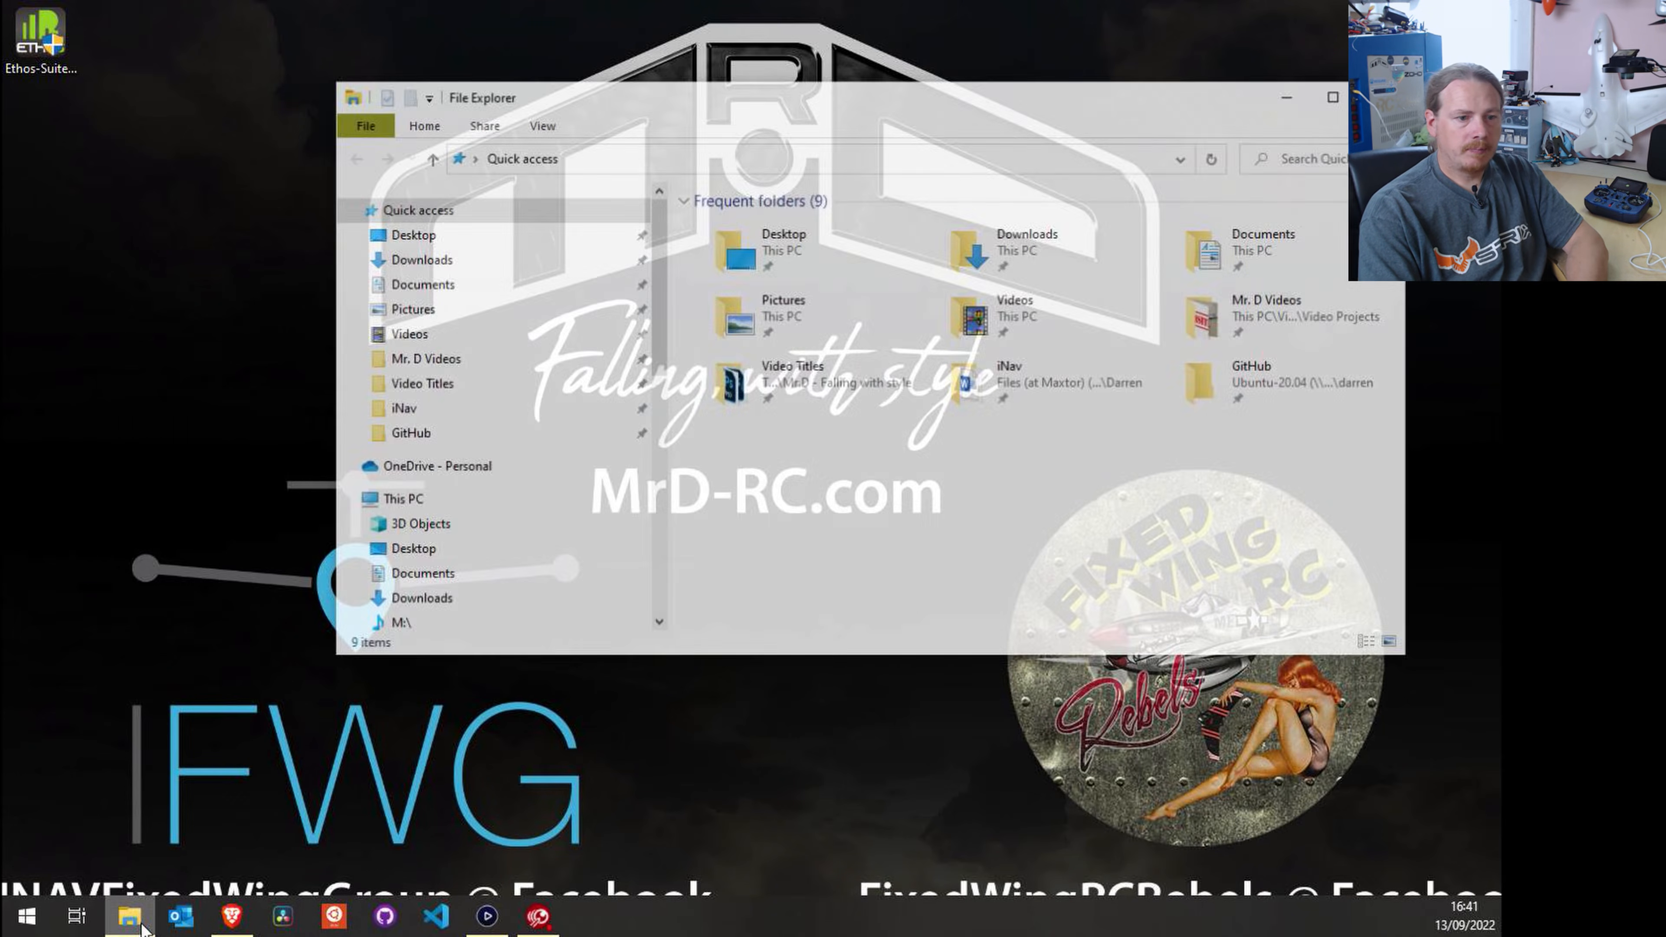
pyautogui.moveTo(1046, 104); pyautogui.dragTo(1498, 164)
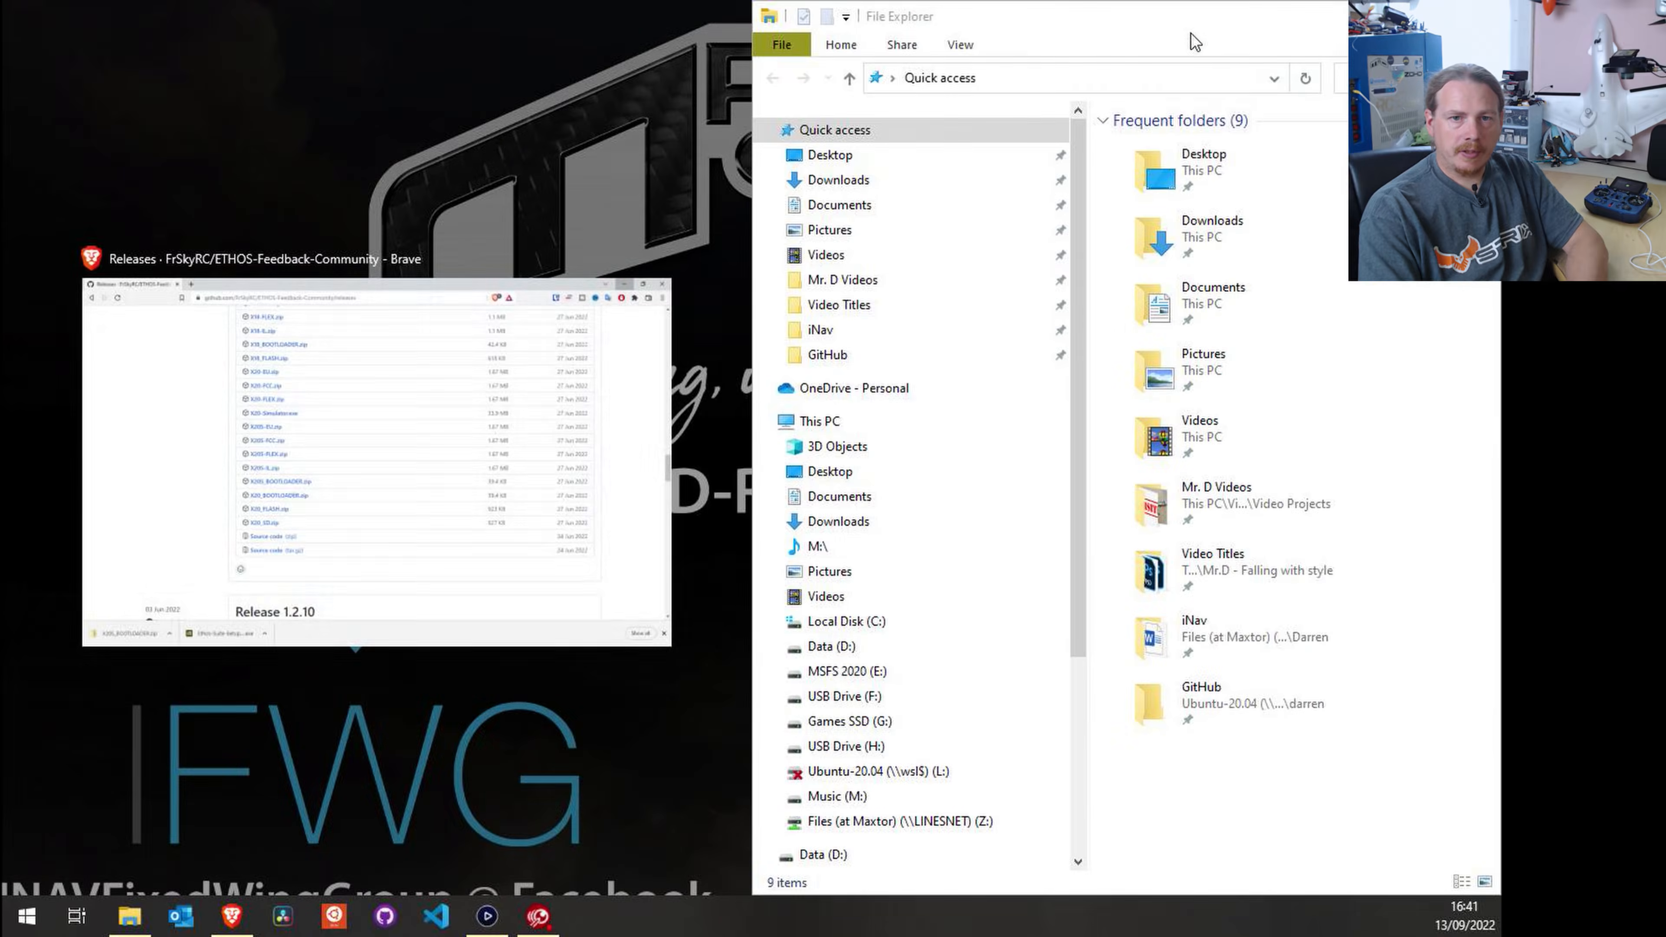
pyautogui.scroll(-2, 922, 569)
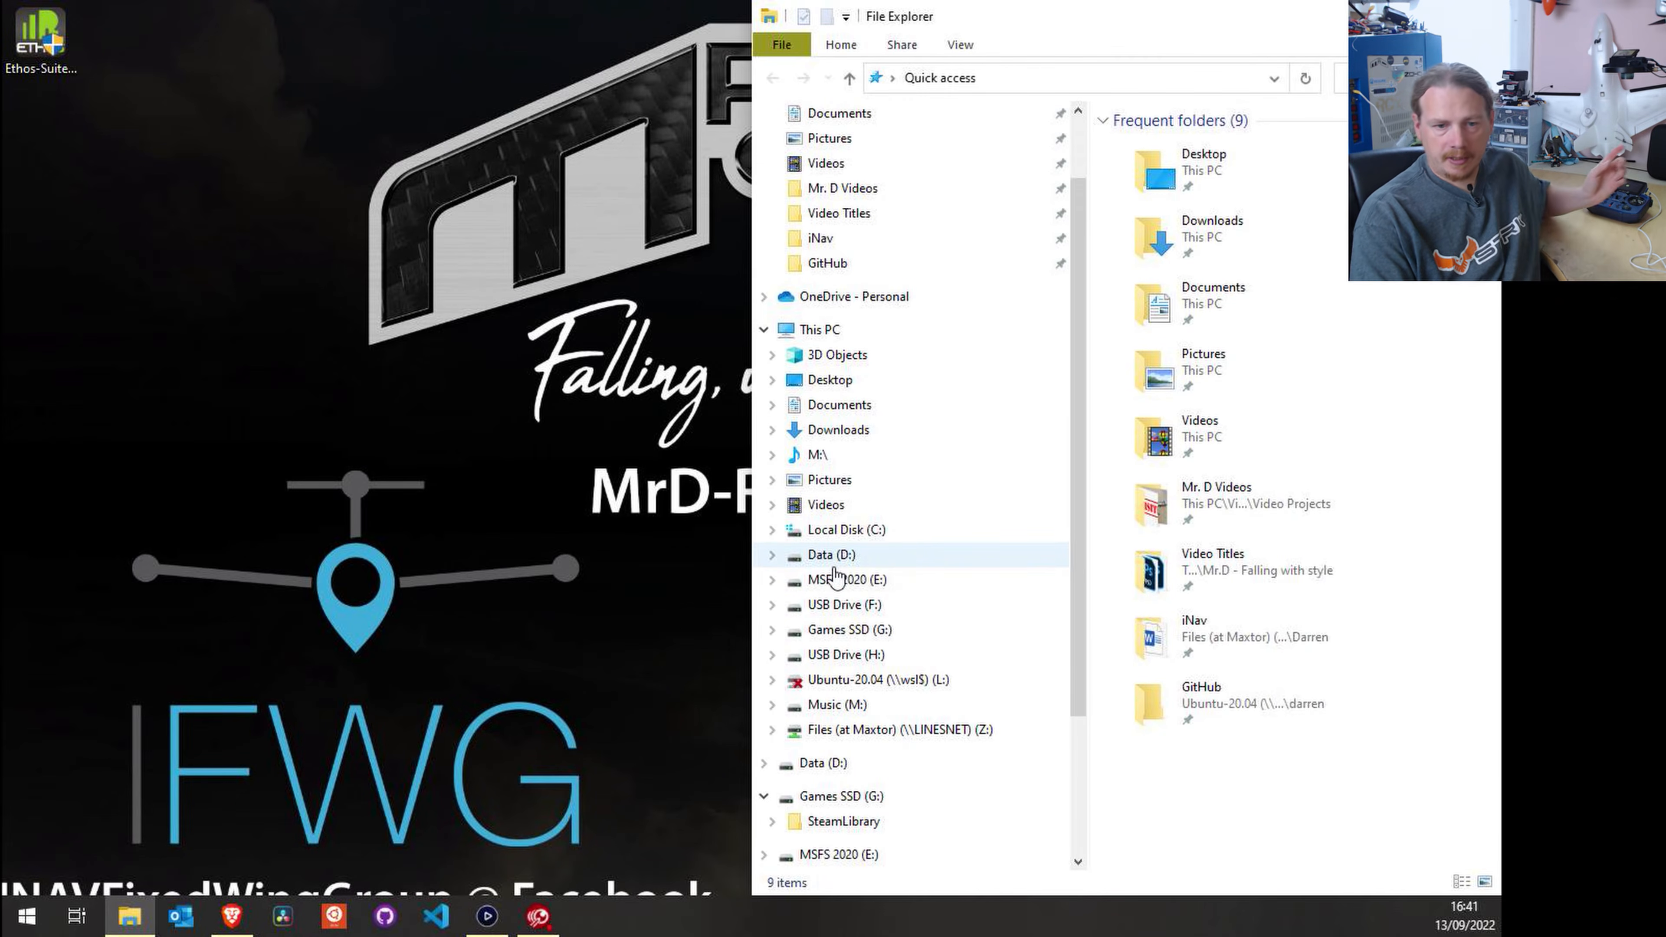
pyautogui.scroll(-2, 856, 575)
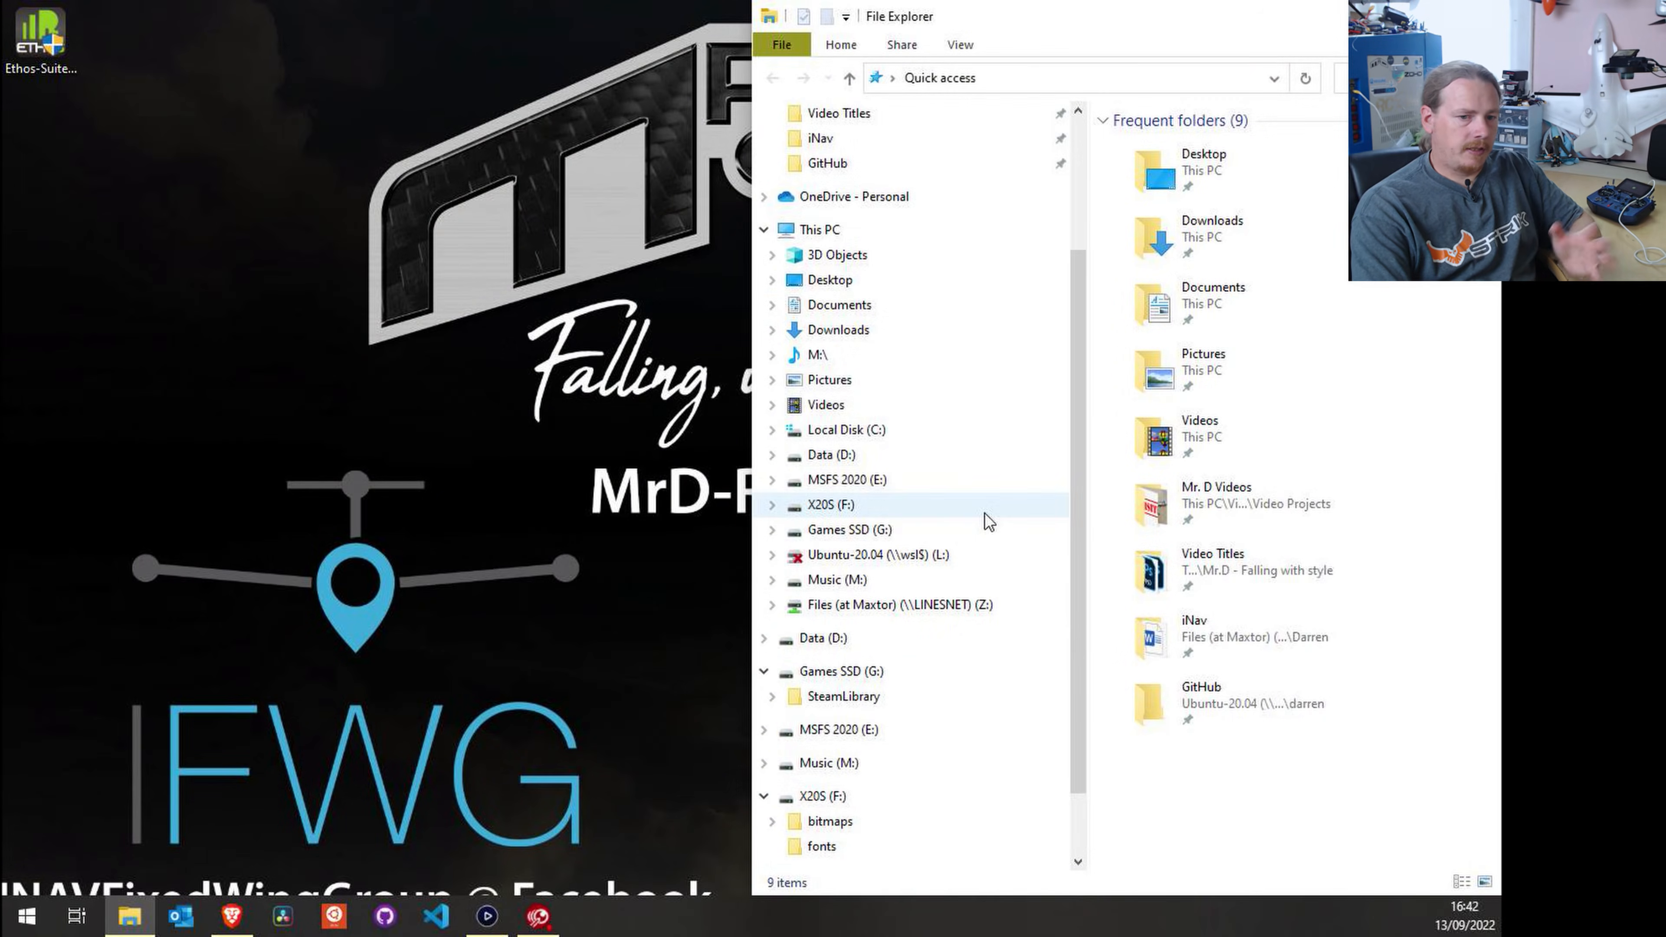
pyautogui.scroll(-1, 982, 519)
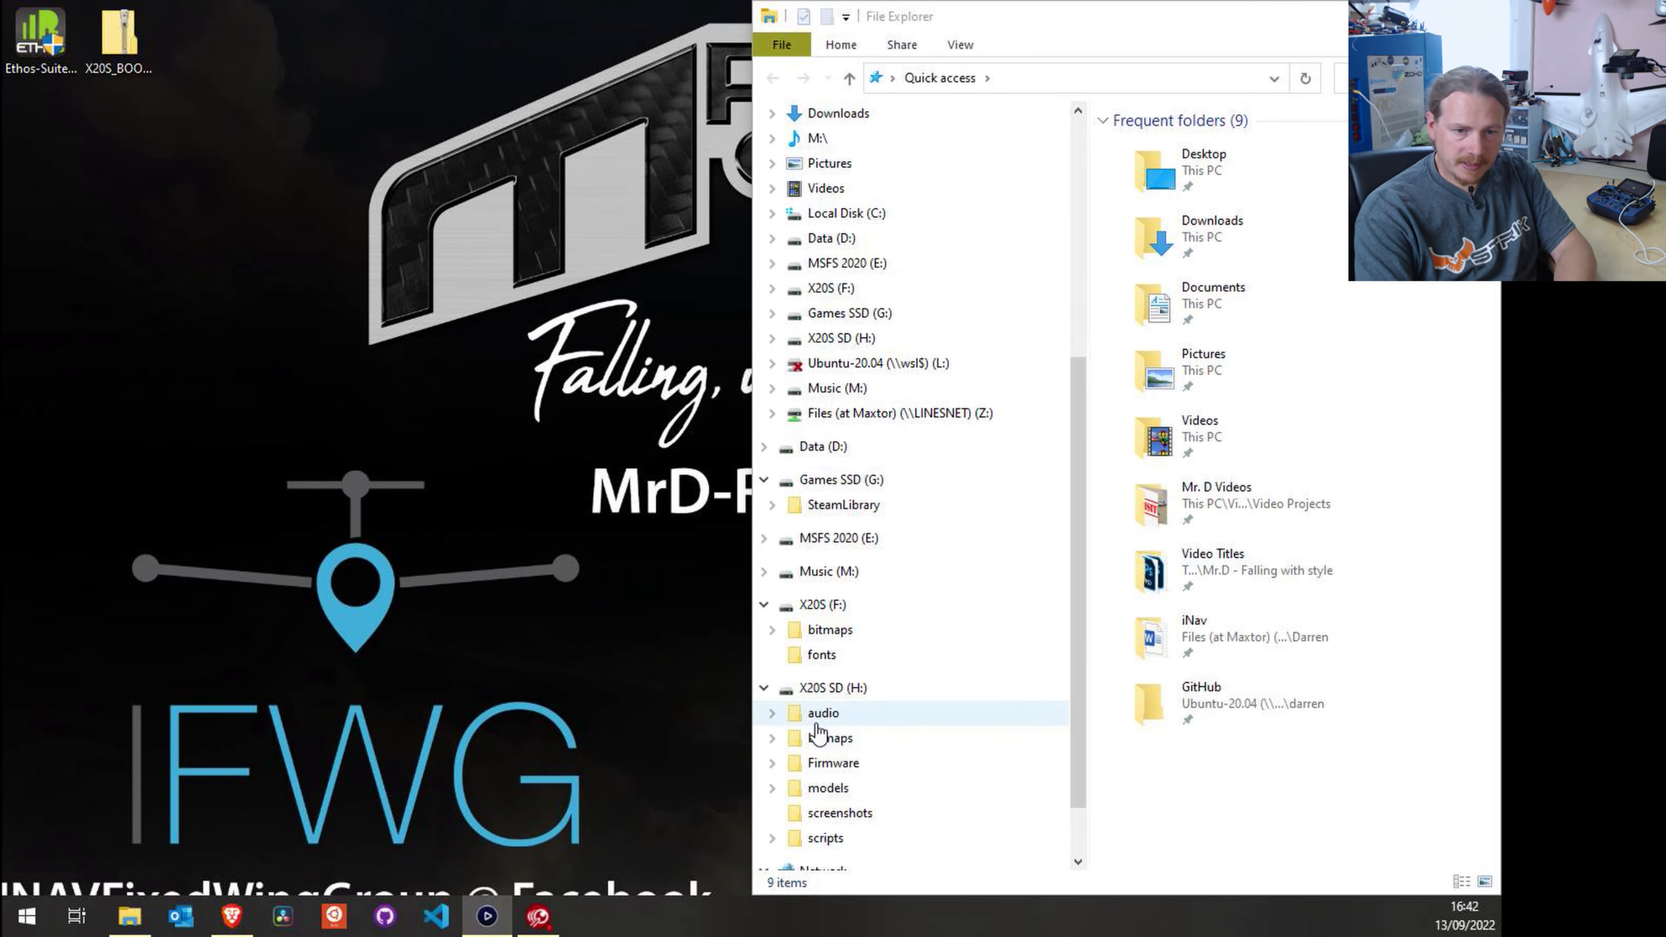
pyautogui.scroll(-1, 820, 729)
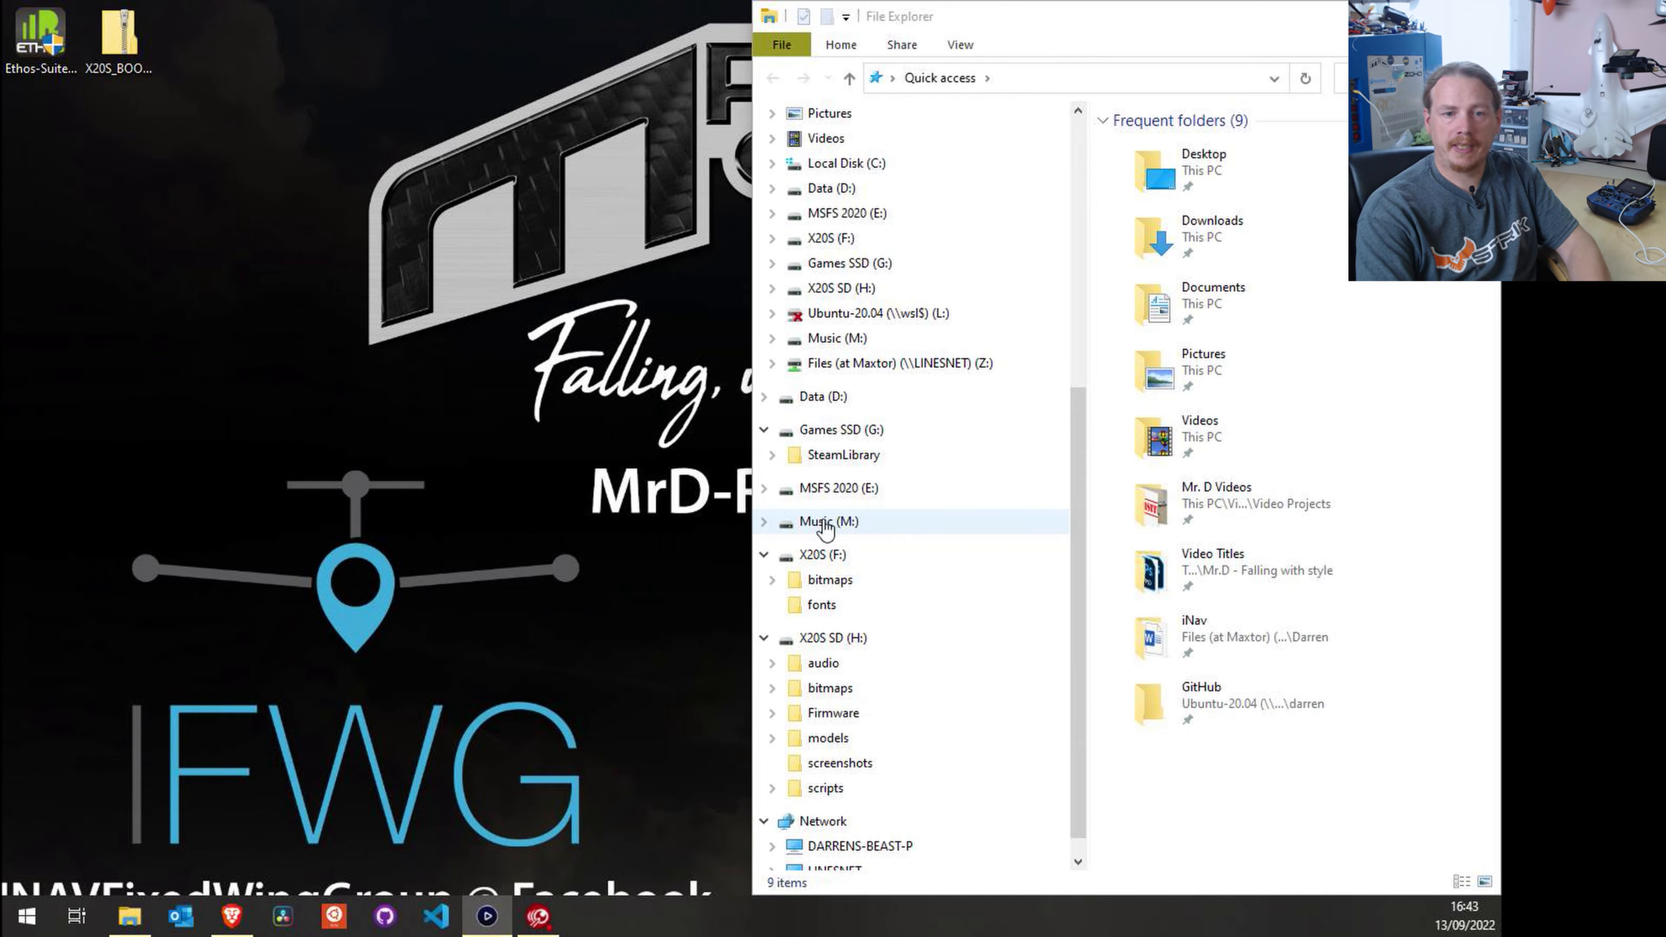
# Step: View the X20S (F:) drive's properties to check its capacity, and close them without changes
pyautogui.click(822, 558)
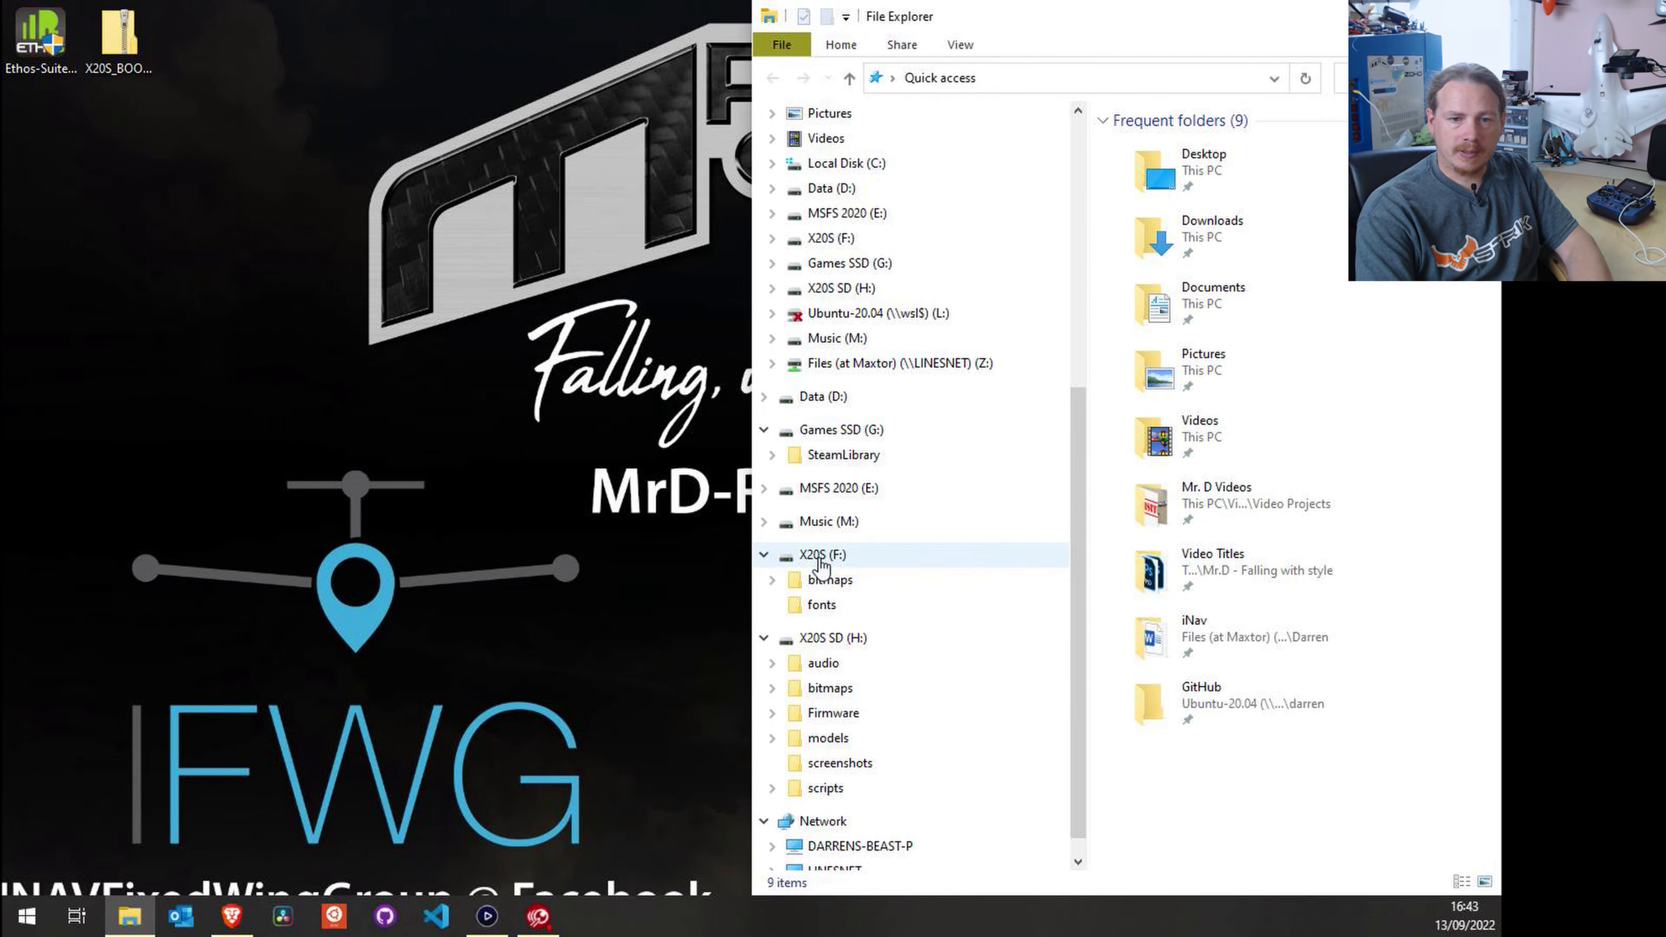
pyautogui.rightClick(823, 564)
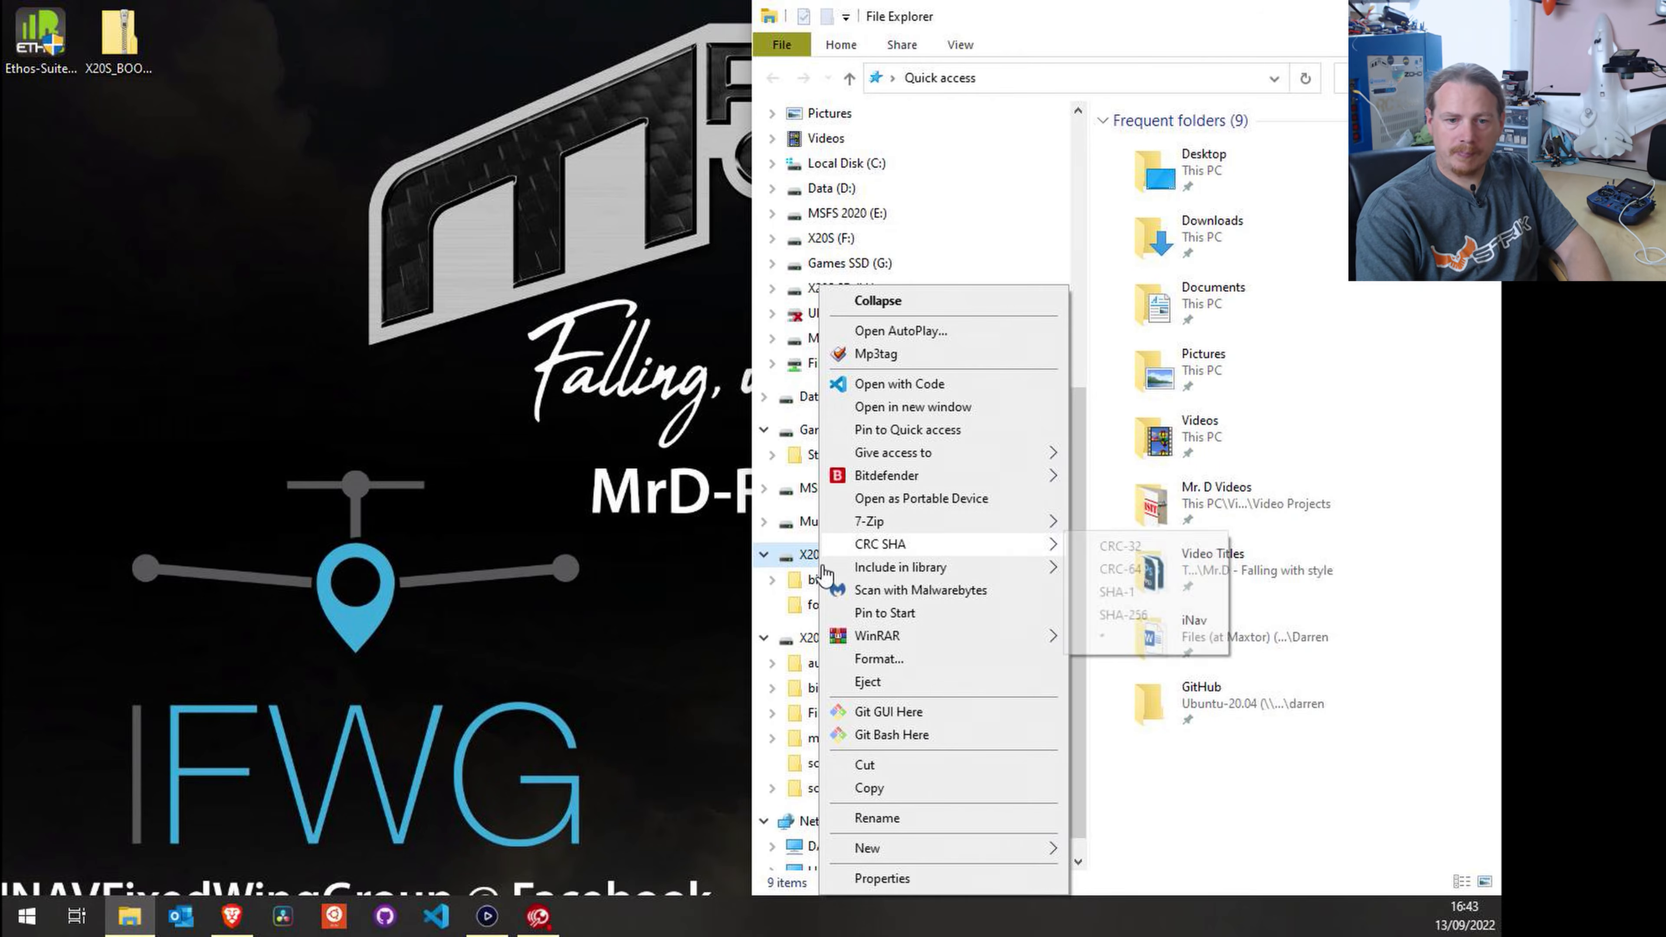
pyautogui.click(883, 878)
pyautogui.moveTo(1112, 417); pyautogui.dragTo(1080, 261)
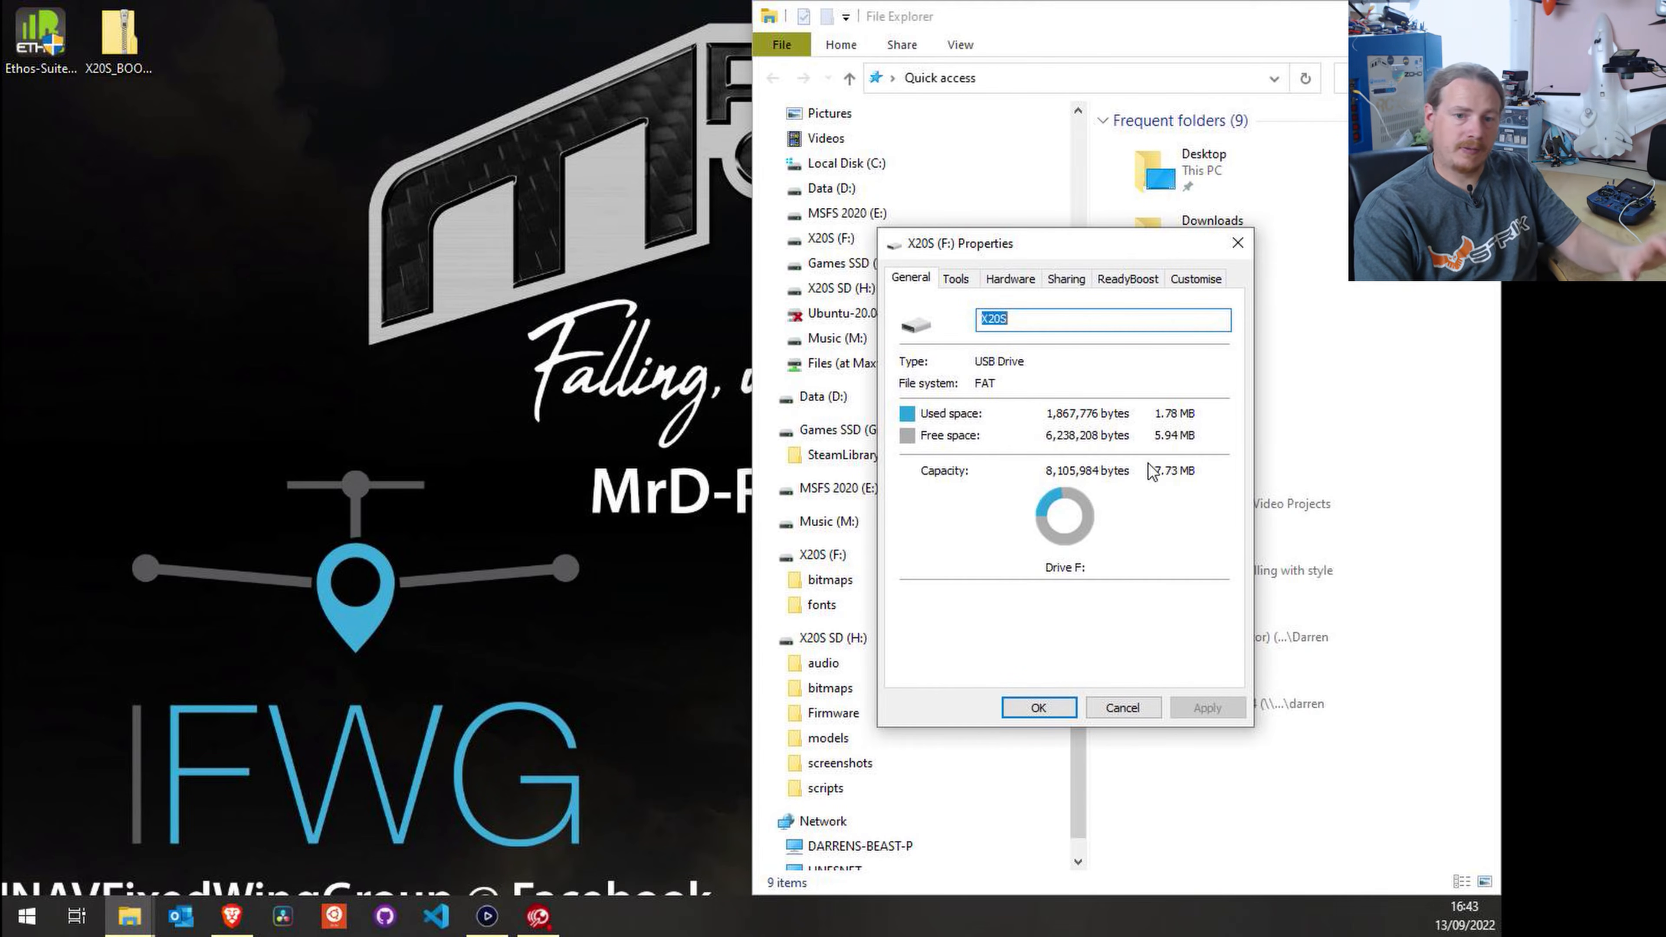
pyautogui.click(1122, 708)
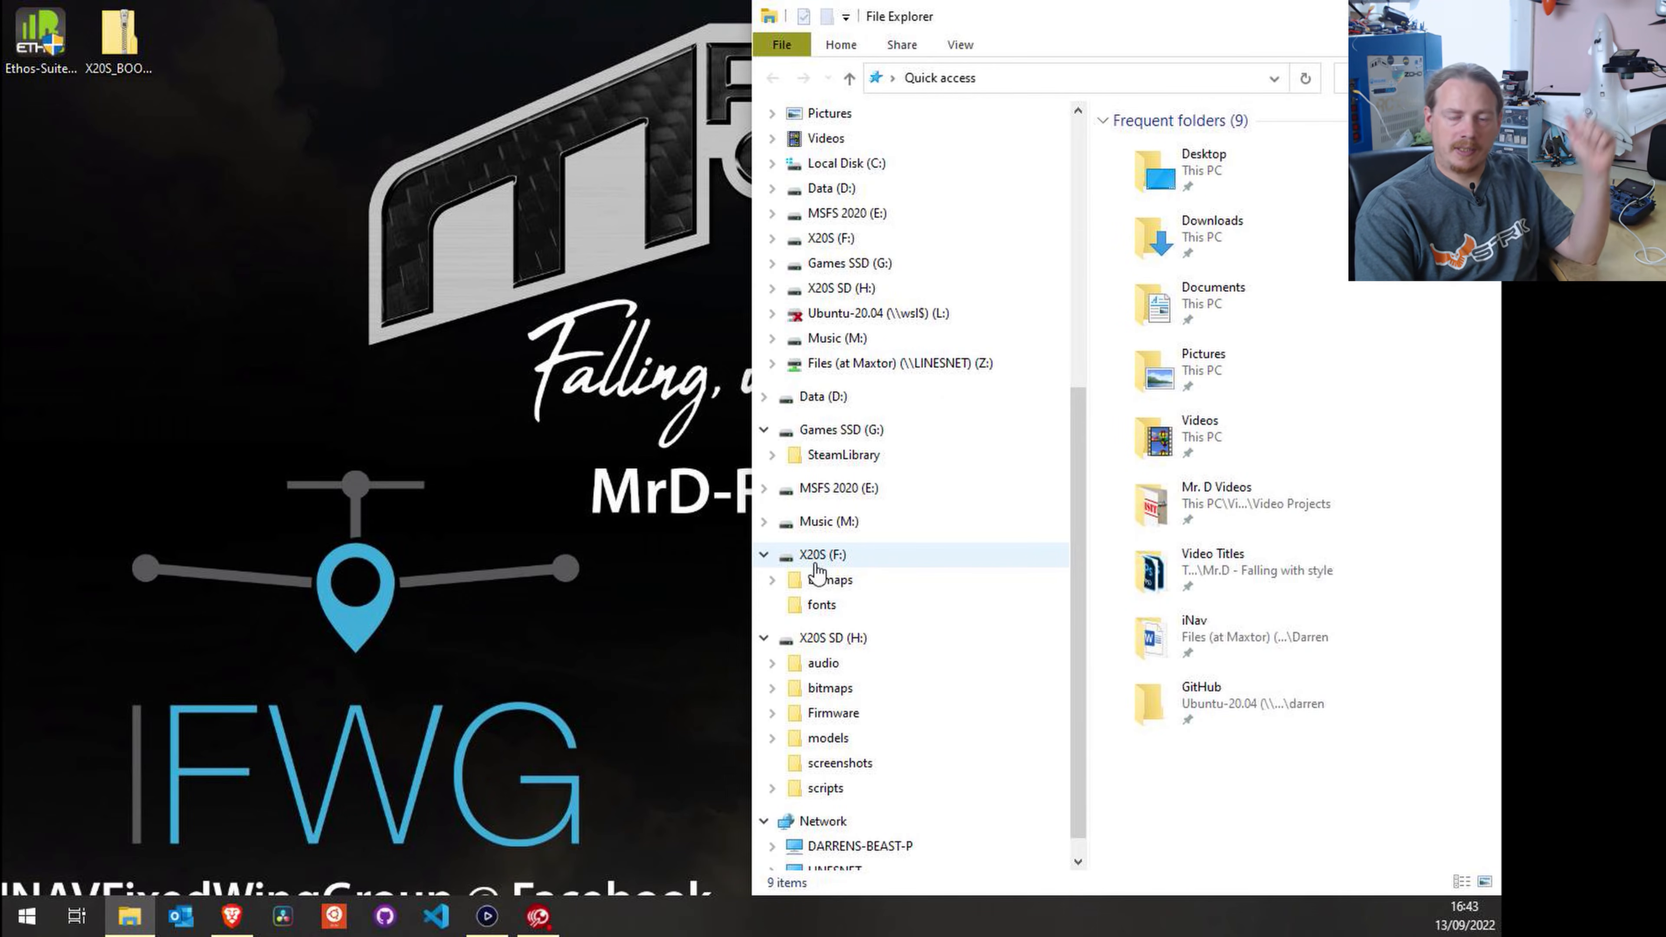
# Step: Inspect the X20S SD (H:) drive's capacity in its properties and close them without changes
pyautogui.scroll(-1, 853, 611)
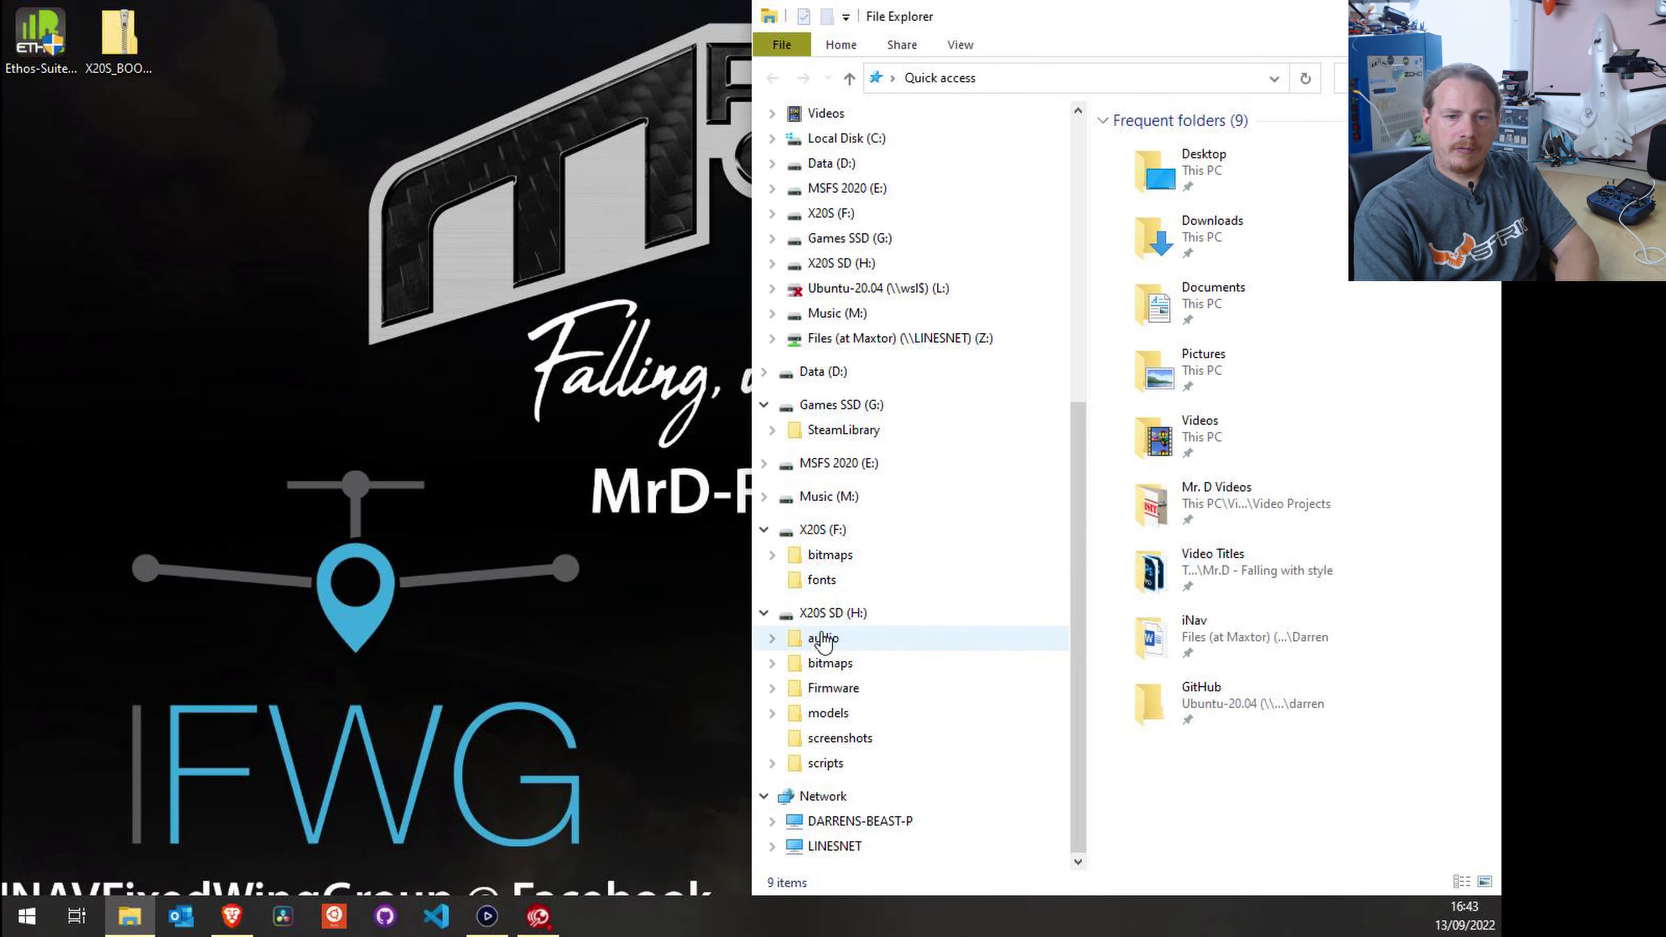
pyautogui.rightClick(823, 623)
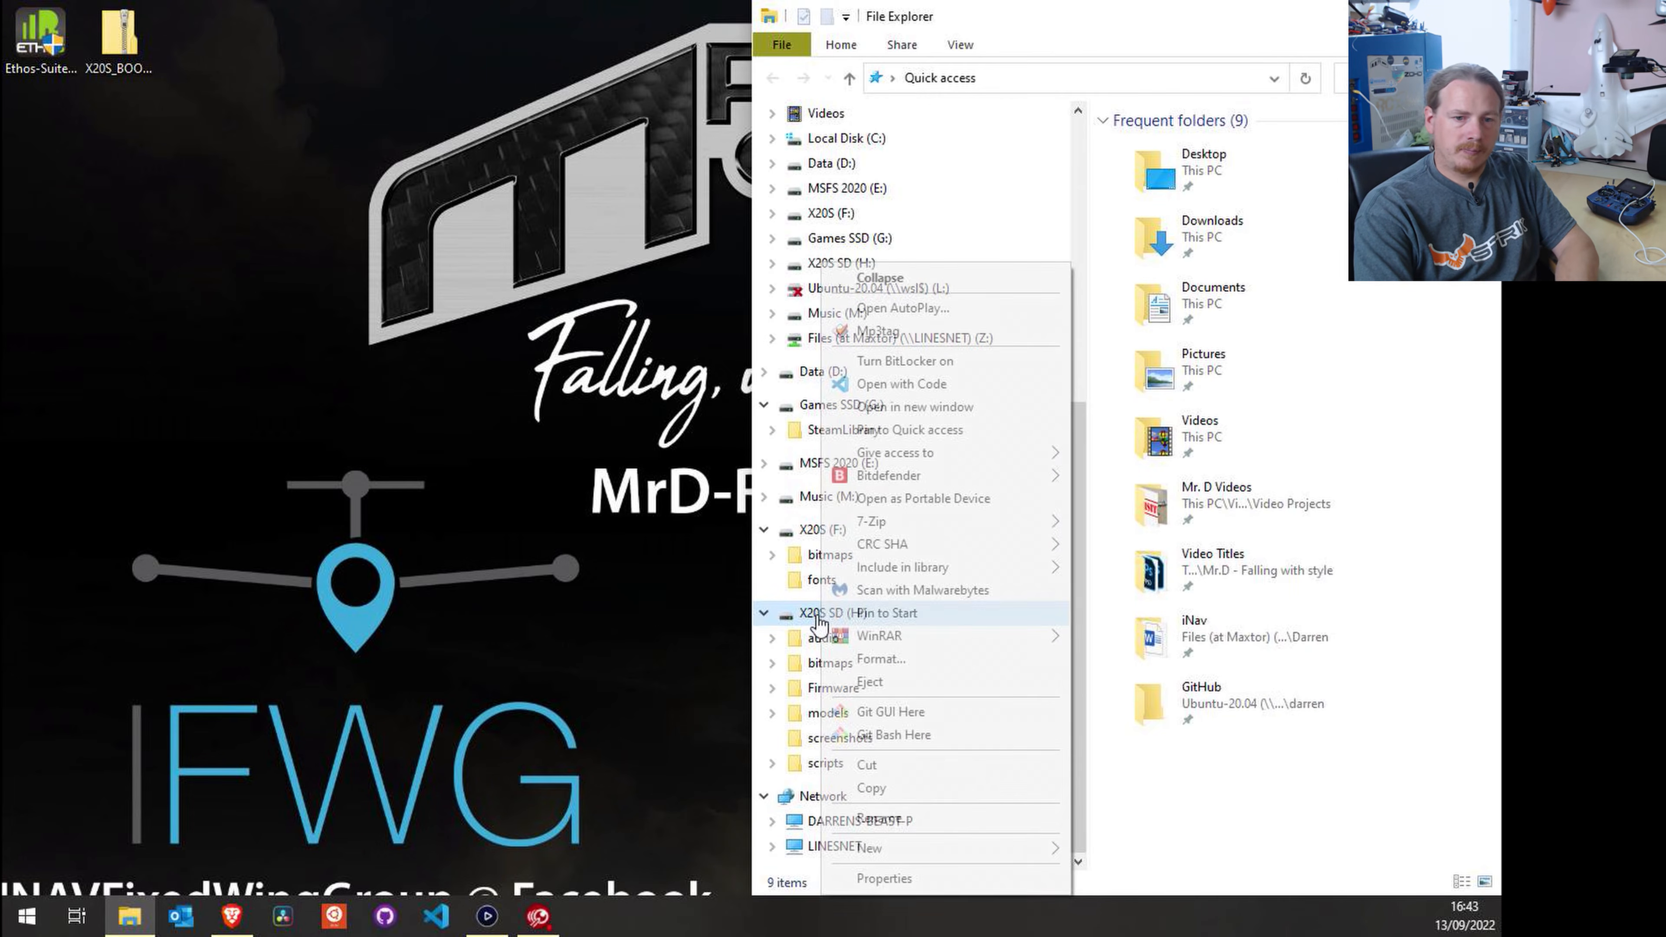
pyautogui.click(920, 880)
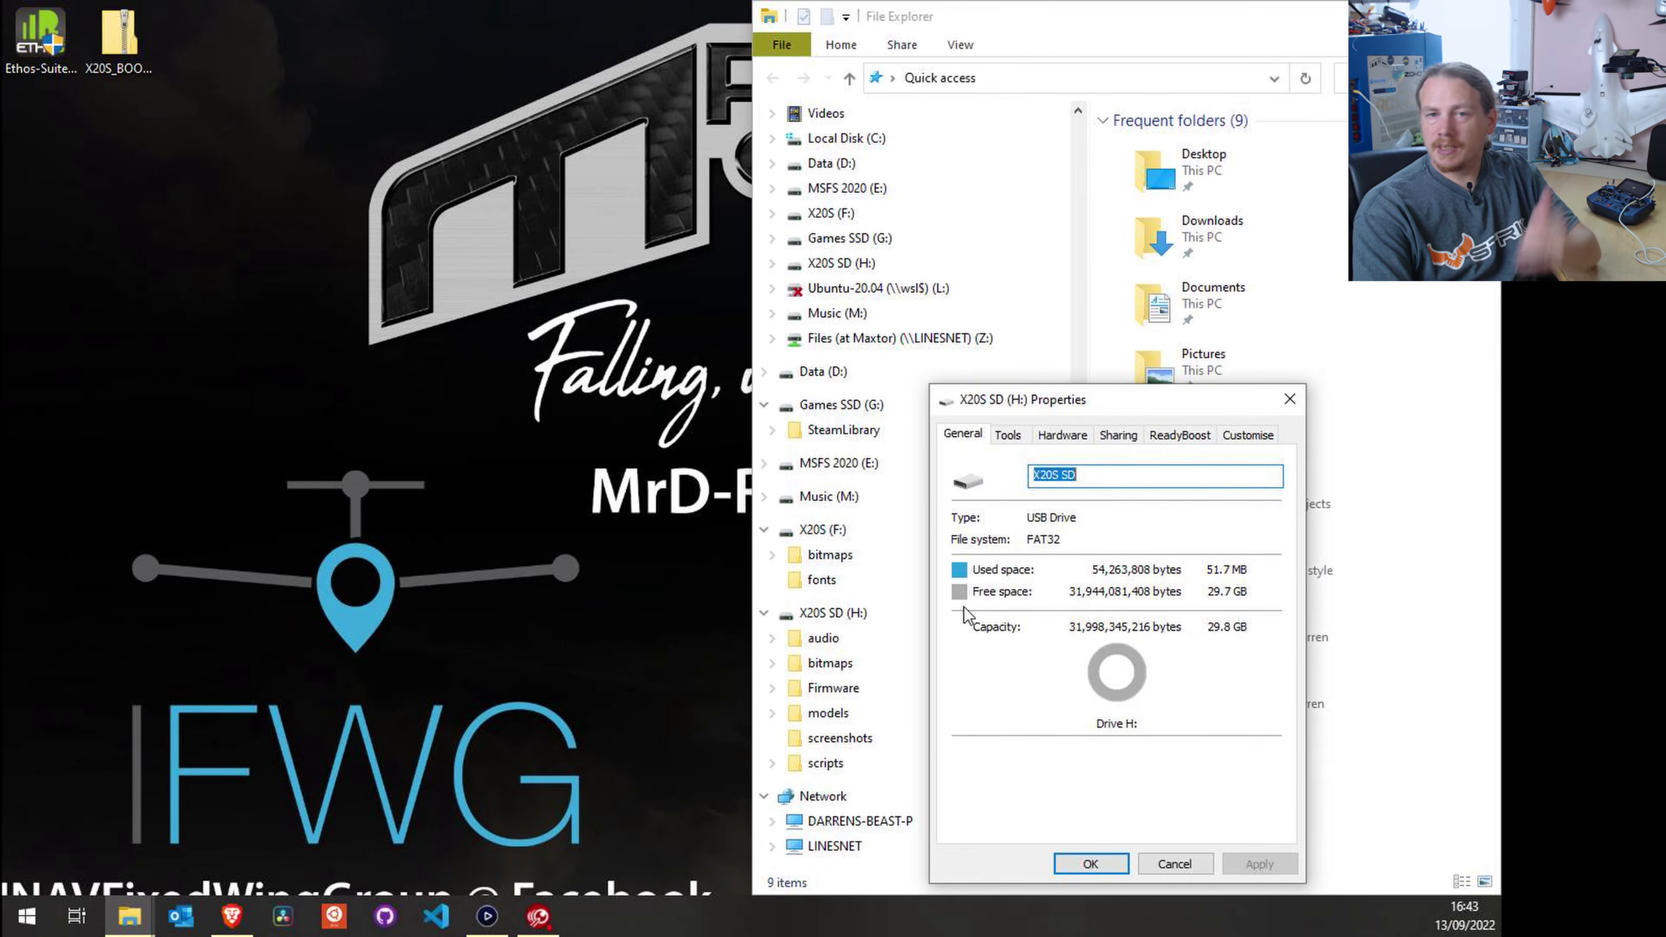
pyautogui.moveTo(1174, 412); pyautogui.dragTo(1195, 187)
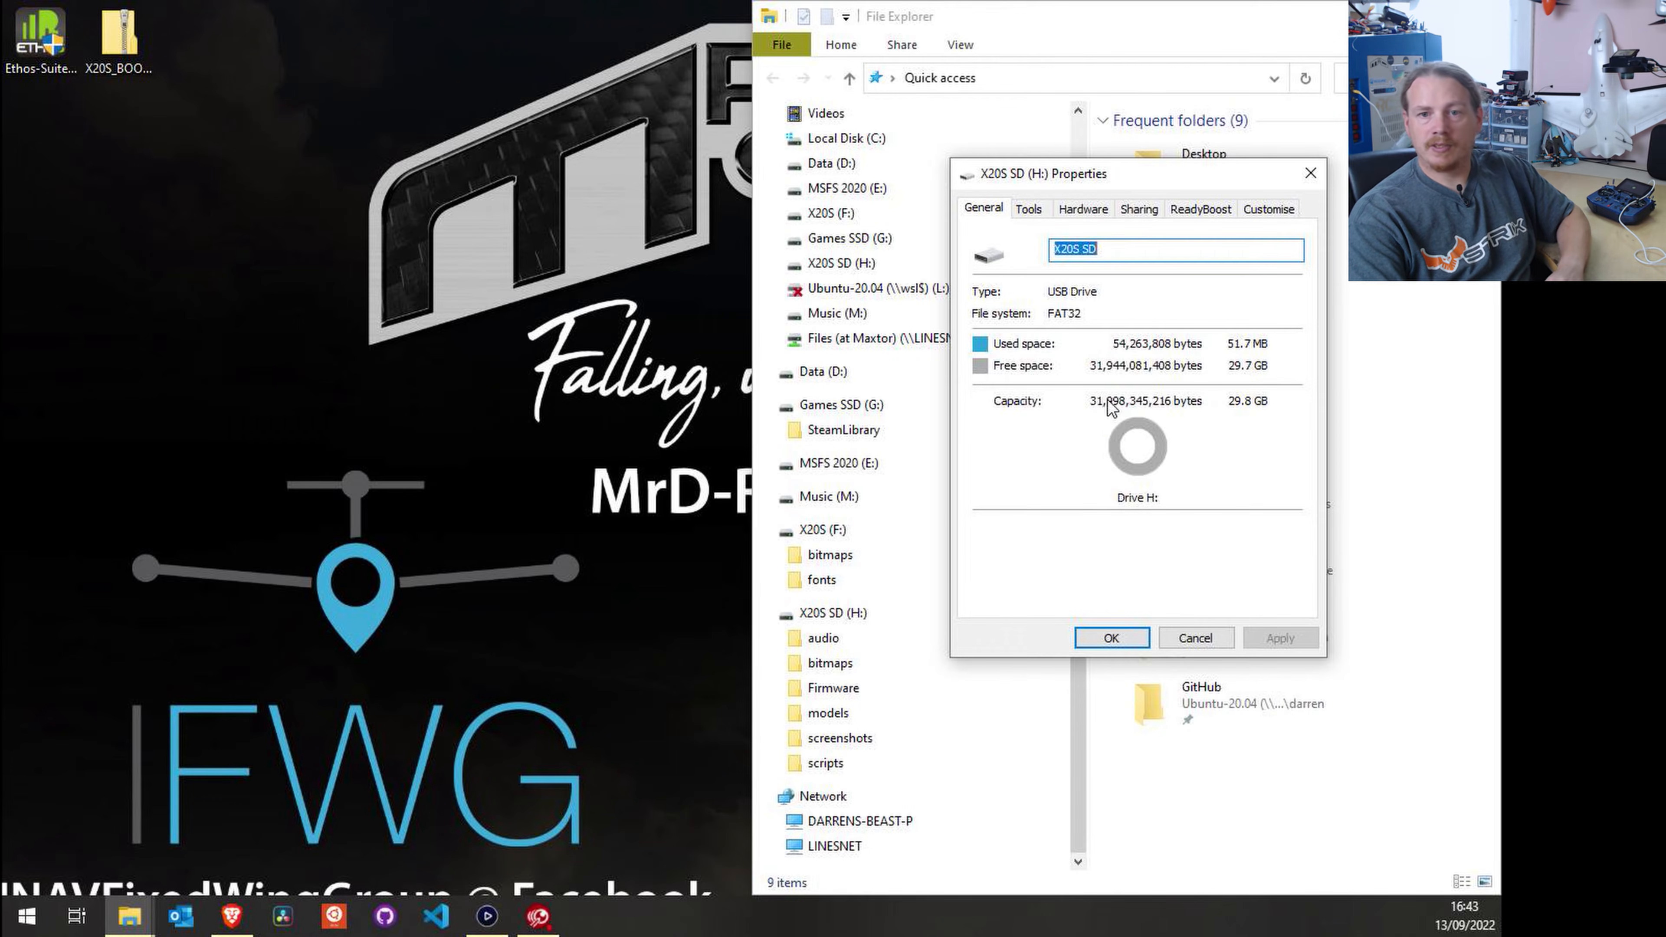
pyautogui.click(1184, 640)
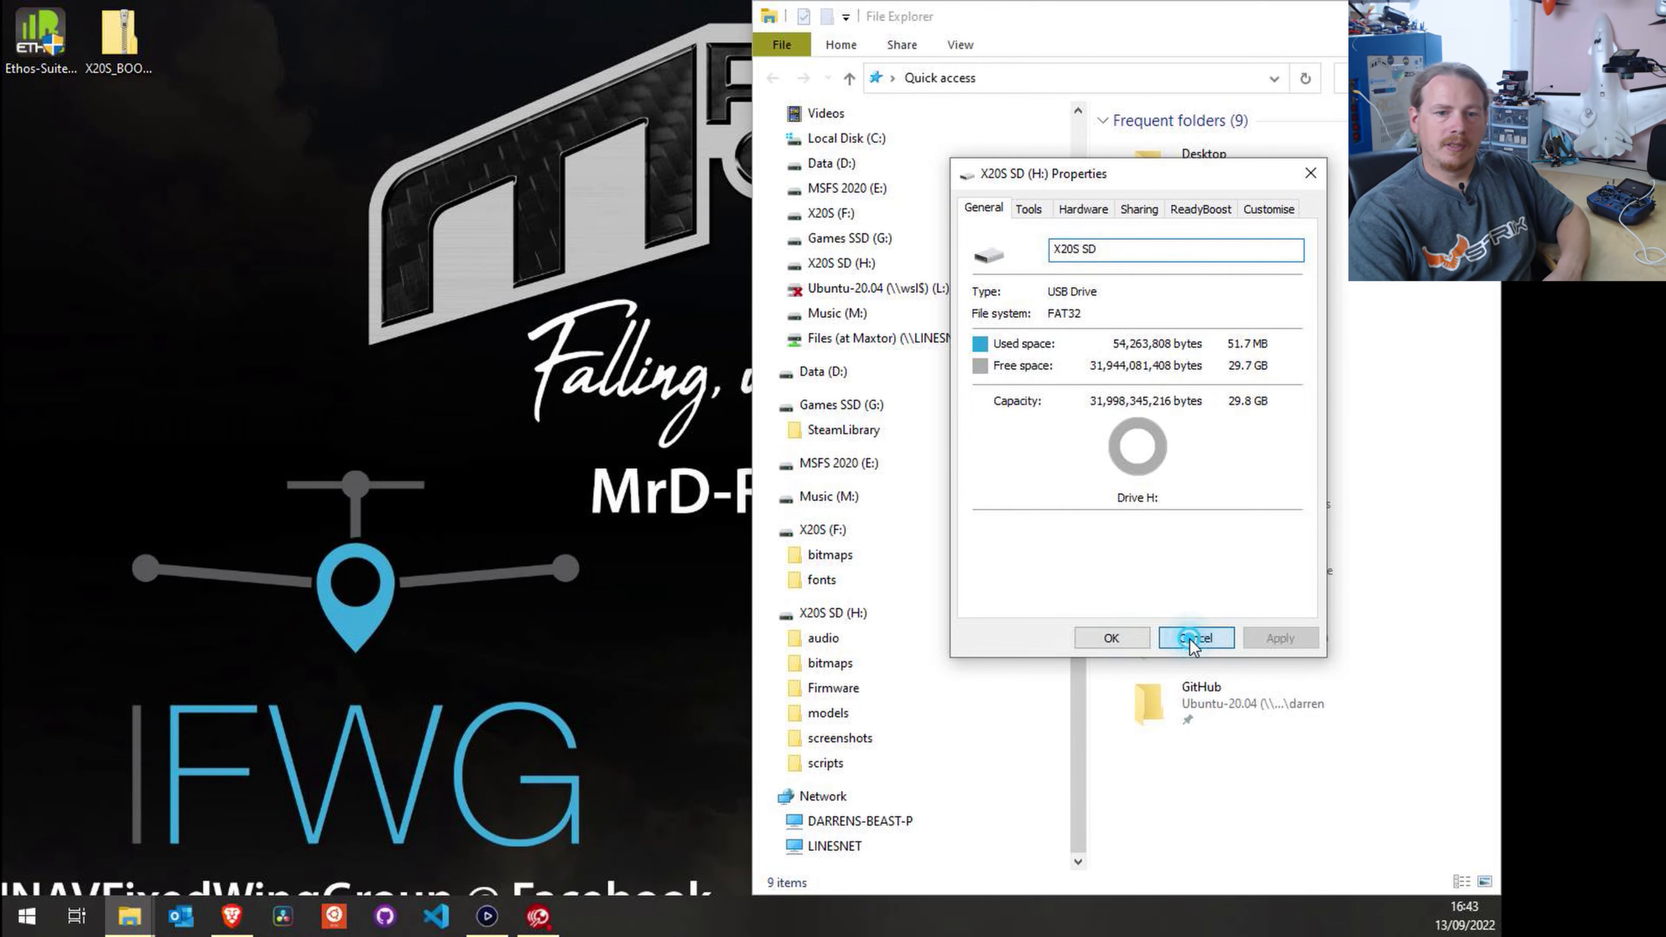
# Step: Open the X20S SD (H:) drive's label for renaming and exit the name editing
pyautogui.rightClick(840, 622)
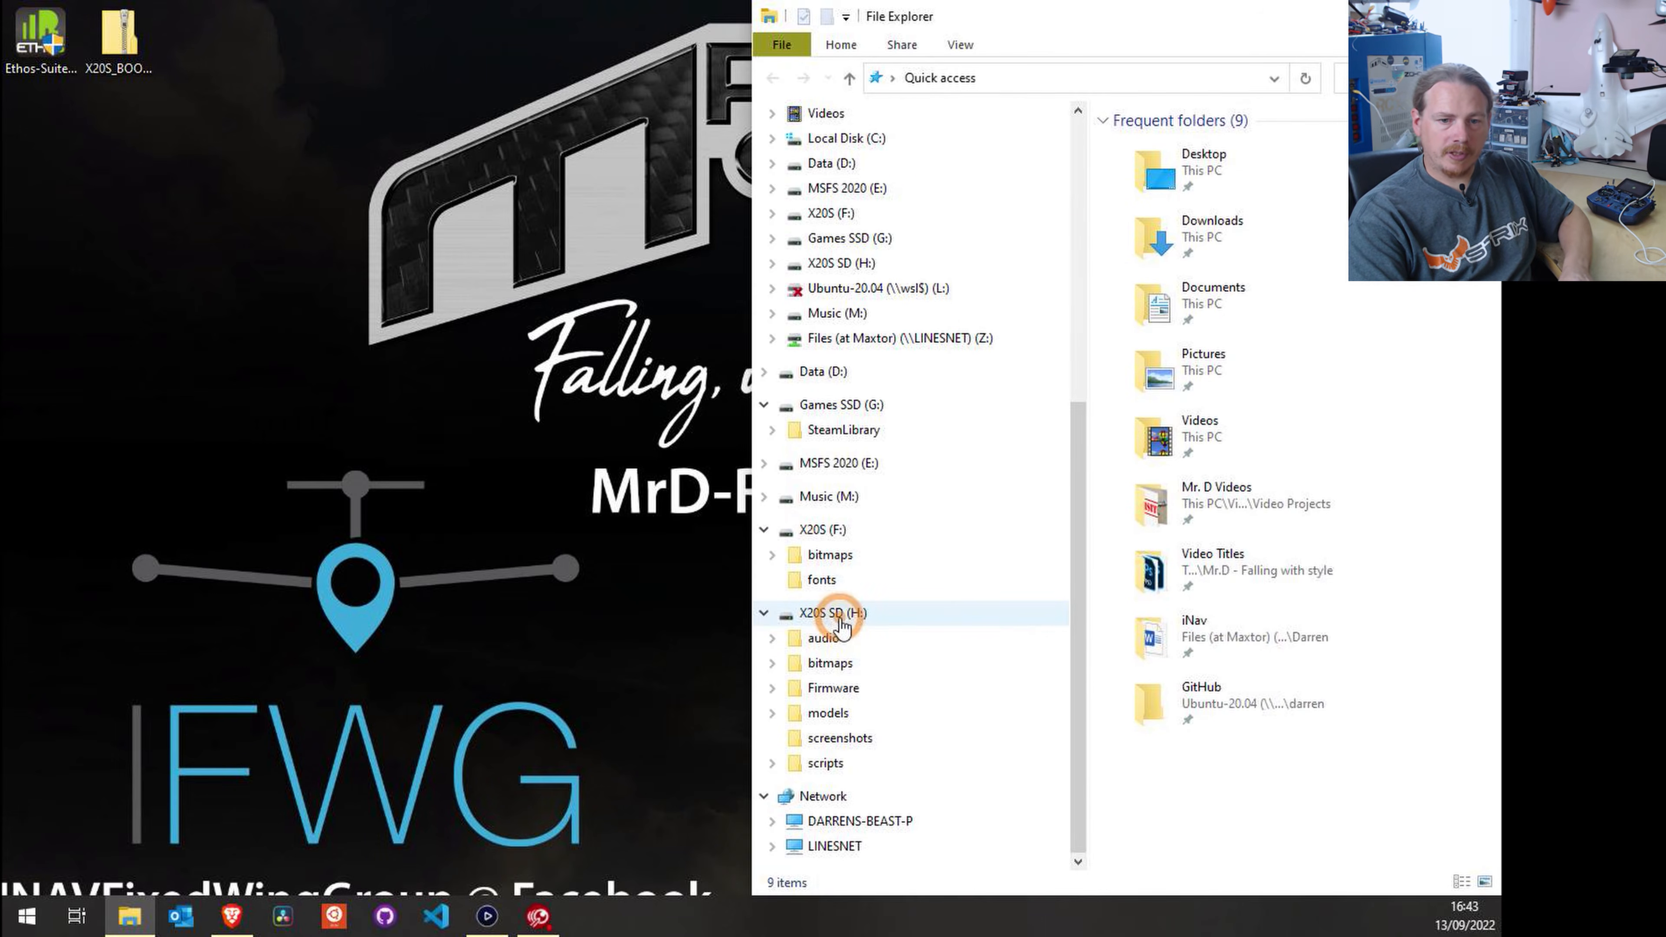
pyautogui.click(929, 817)
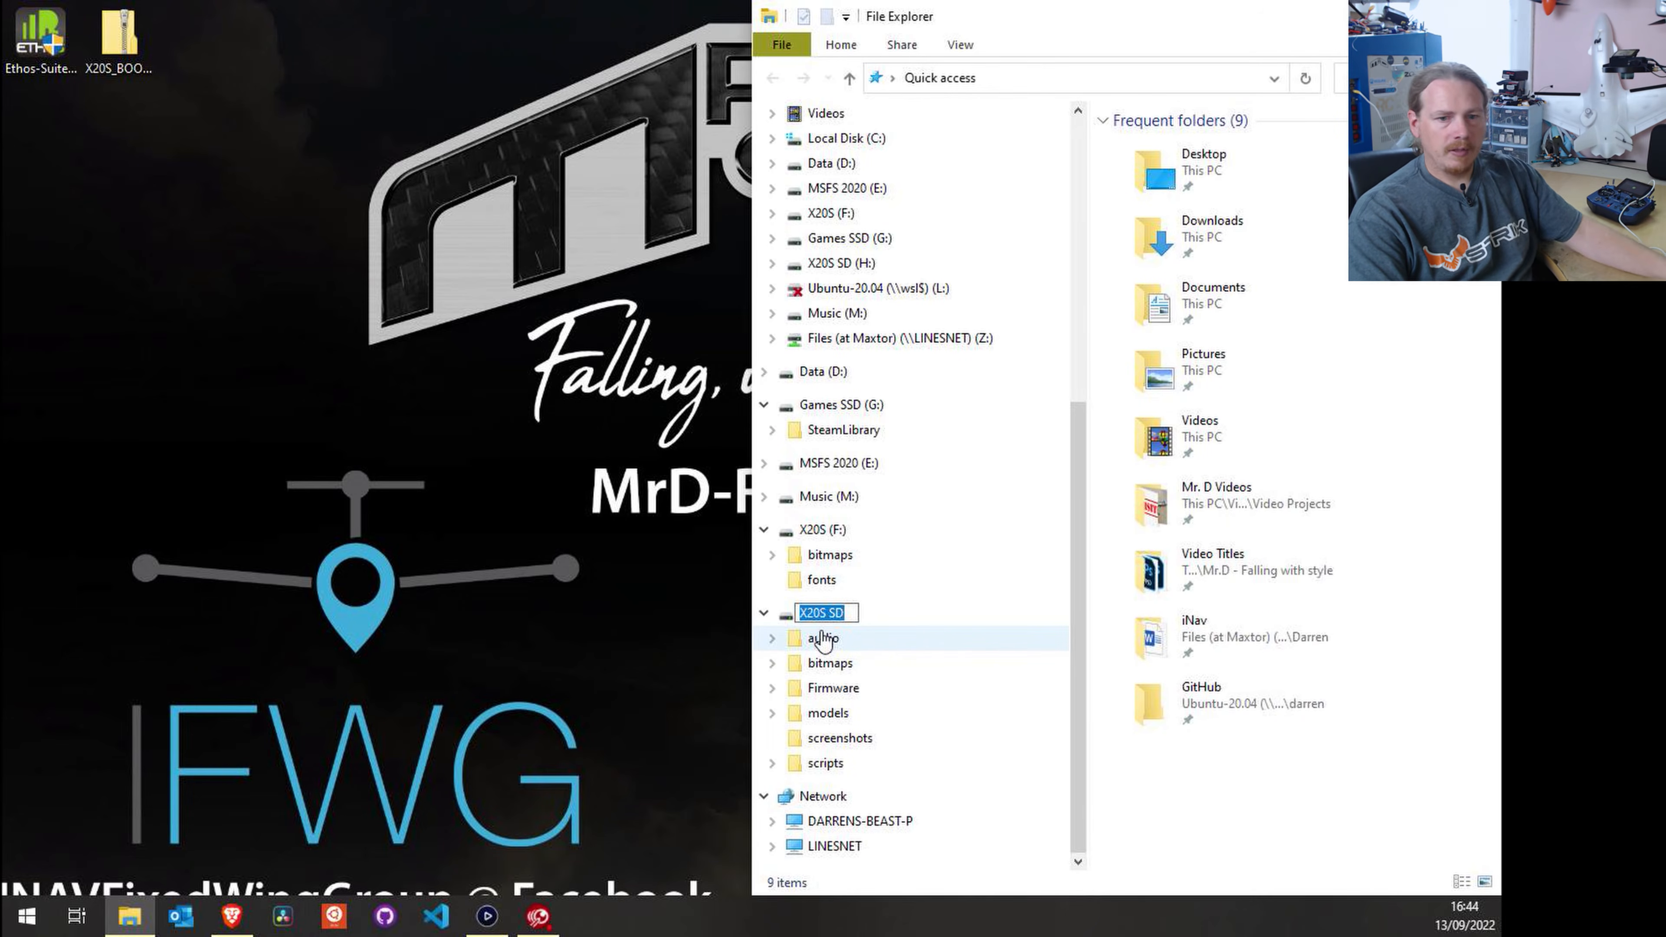
pyautogui.press('Return')
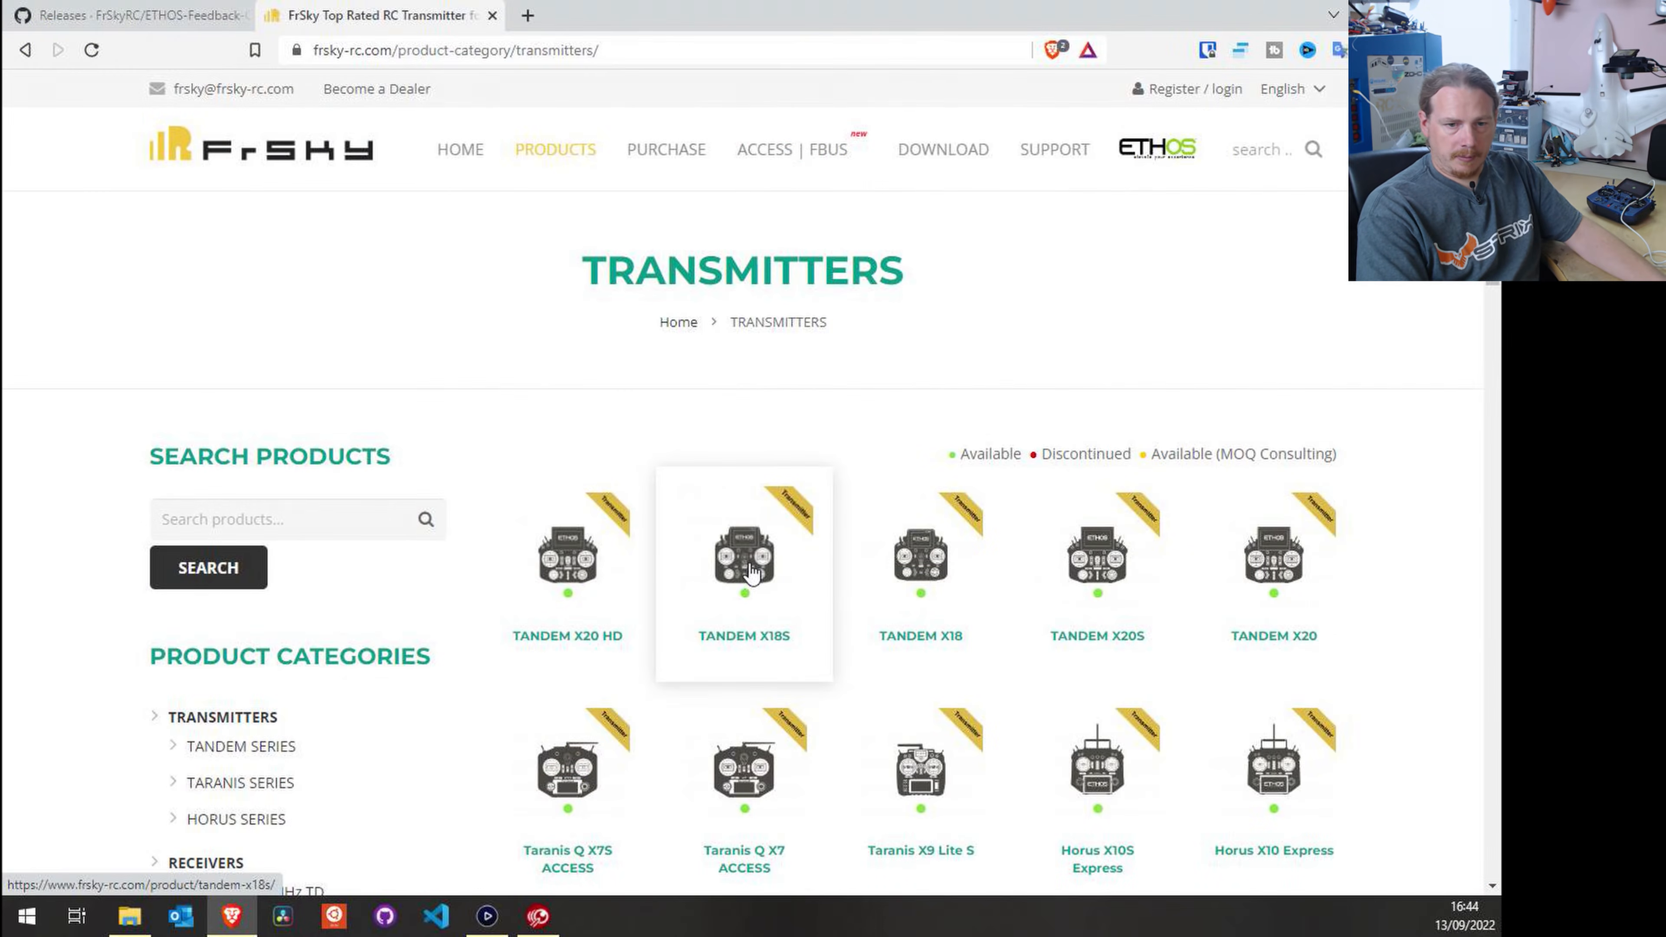
# Step: Check the integral flash storage in the X18/X18S comparison table on FrSky's TANDEM X18S page, and put the browser away
pyautogui.click(751, 573)
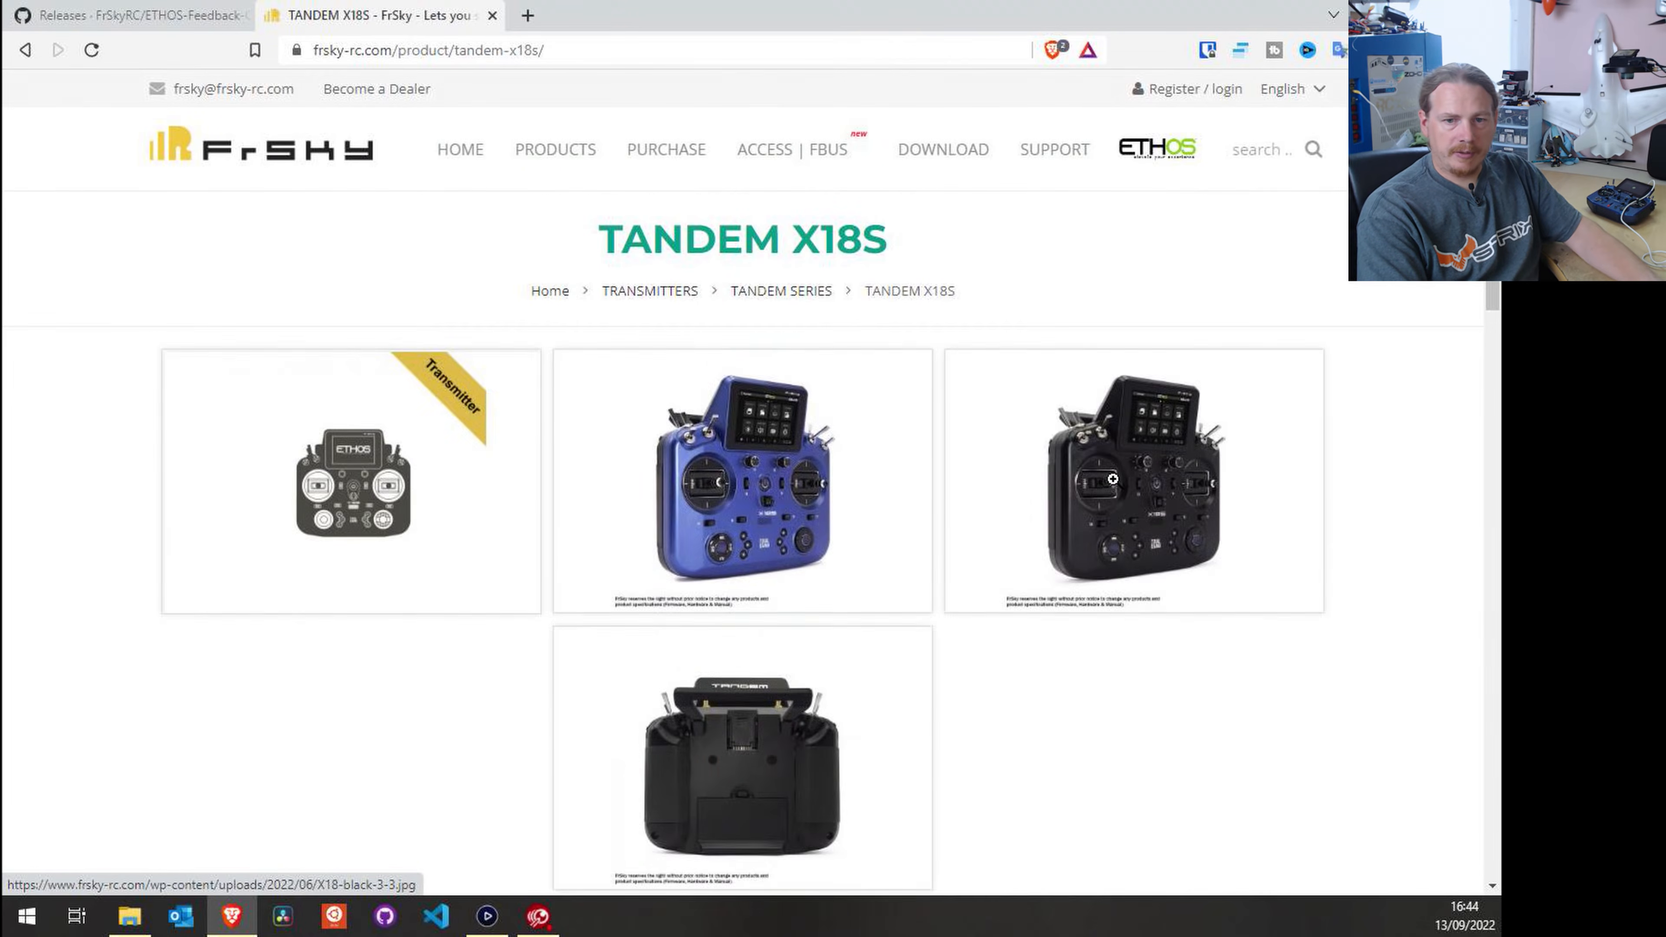
pyautogui.scroll(-10, 1118, 482)
pyautogui.scroll(-5, 1113, 471)
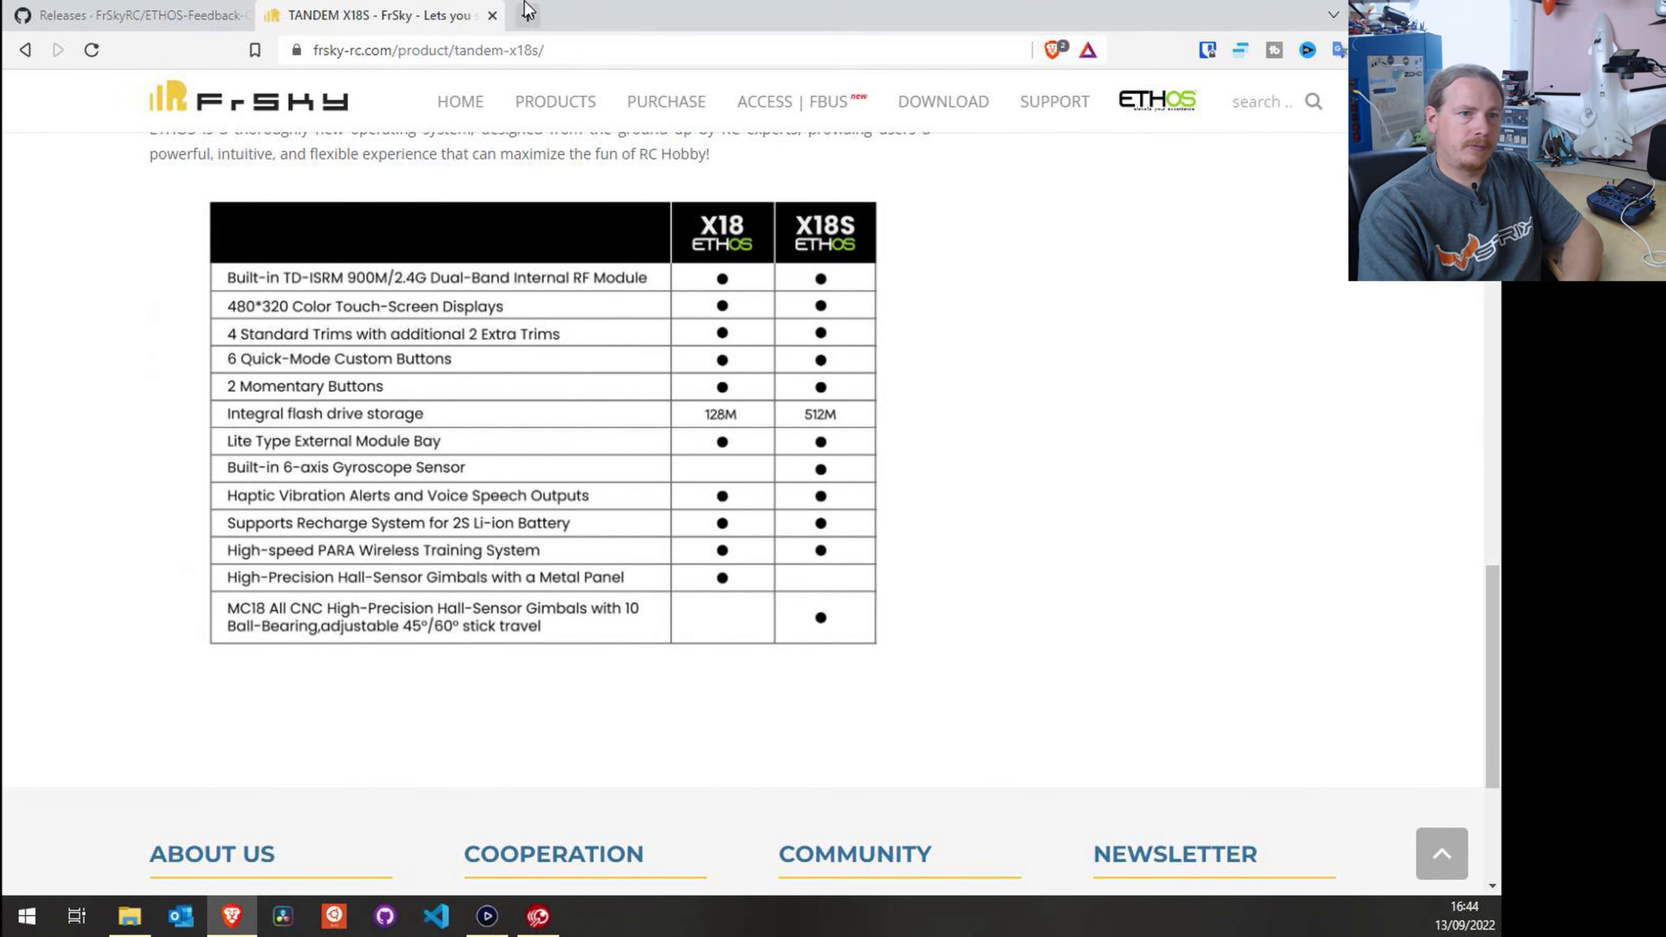
pyautogui.click(492, 15)
pyautogui.click(1381, 15)
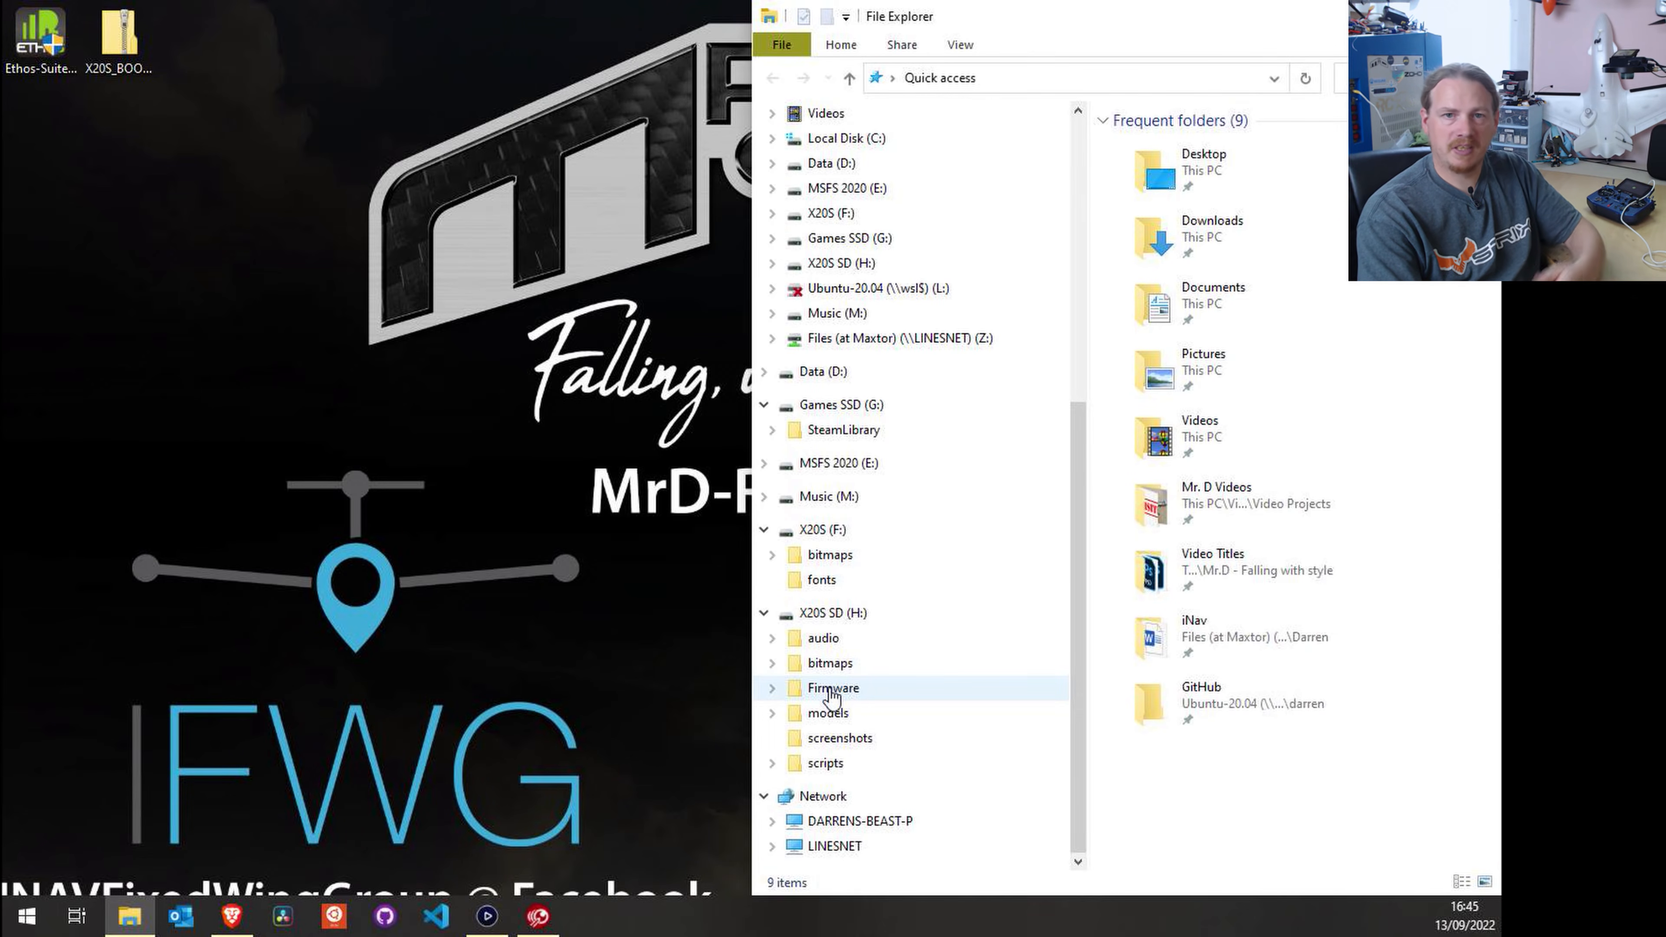
# Step: Look through the Firmware folder and root of X20S SD (H:), and show the options for creating a new item there
pyautogui.click(832, 695)
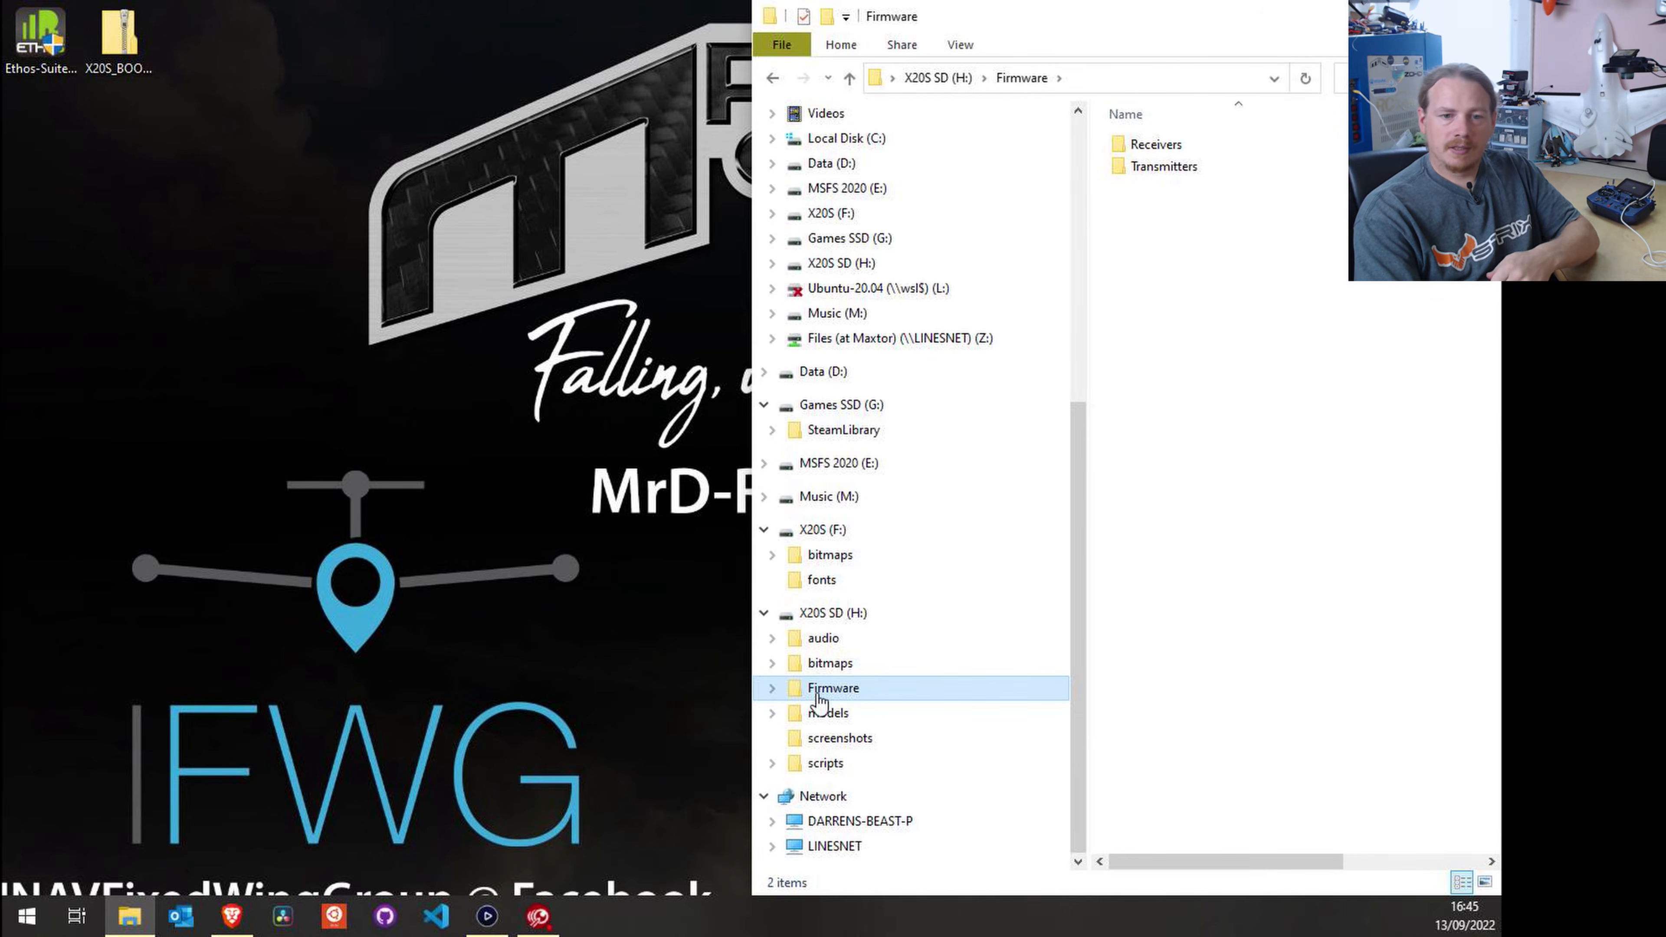
pyautogui.click(816, 620)
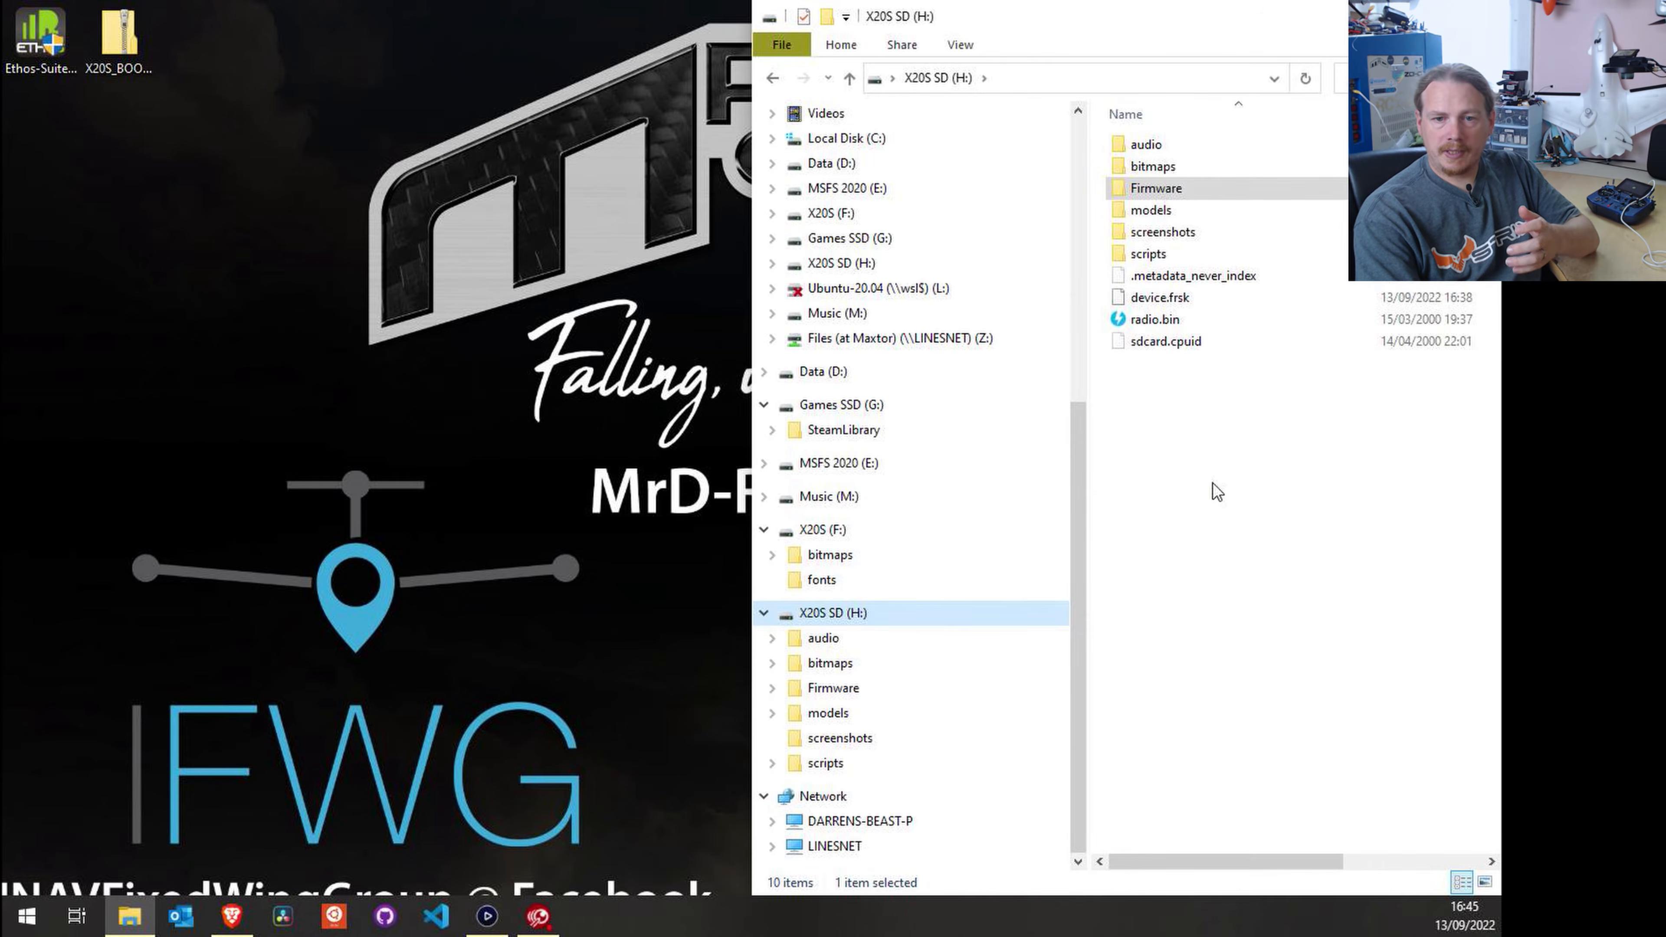
pyautogui.rightClick(1238, 424)
pyautogui.moveTo(1296, 723)
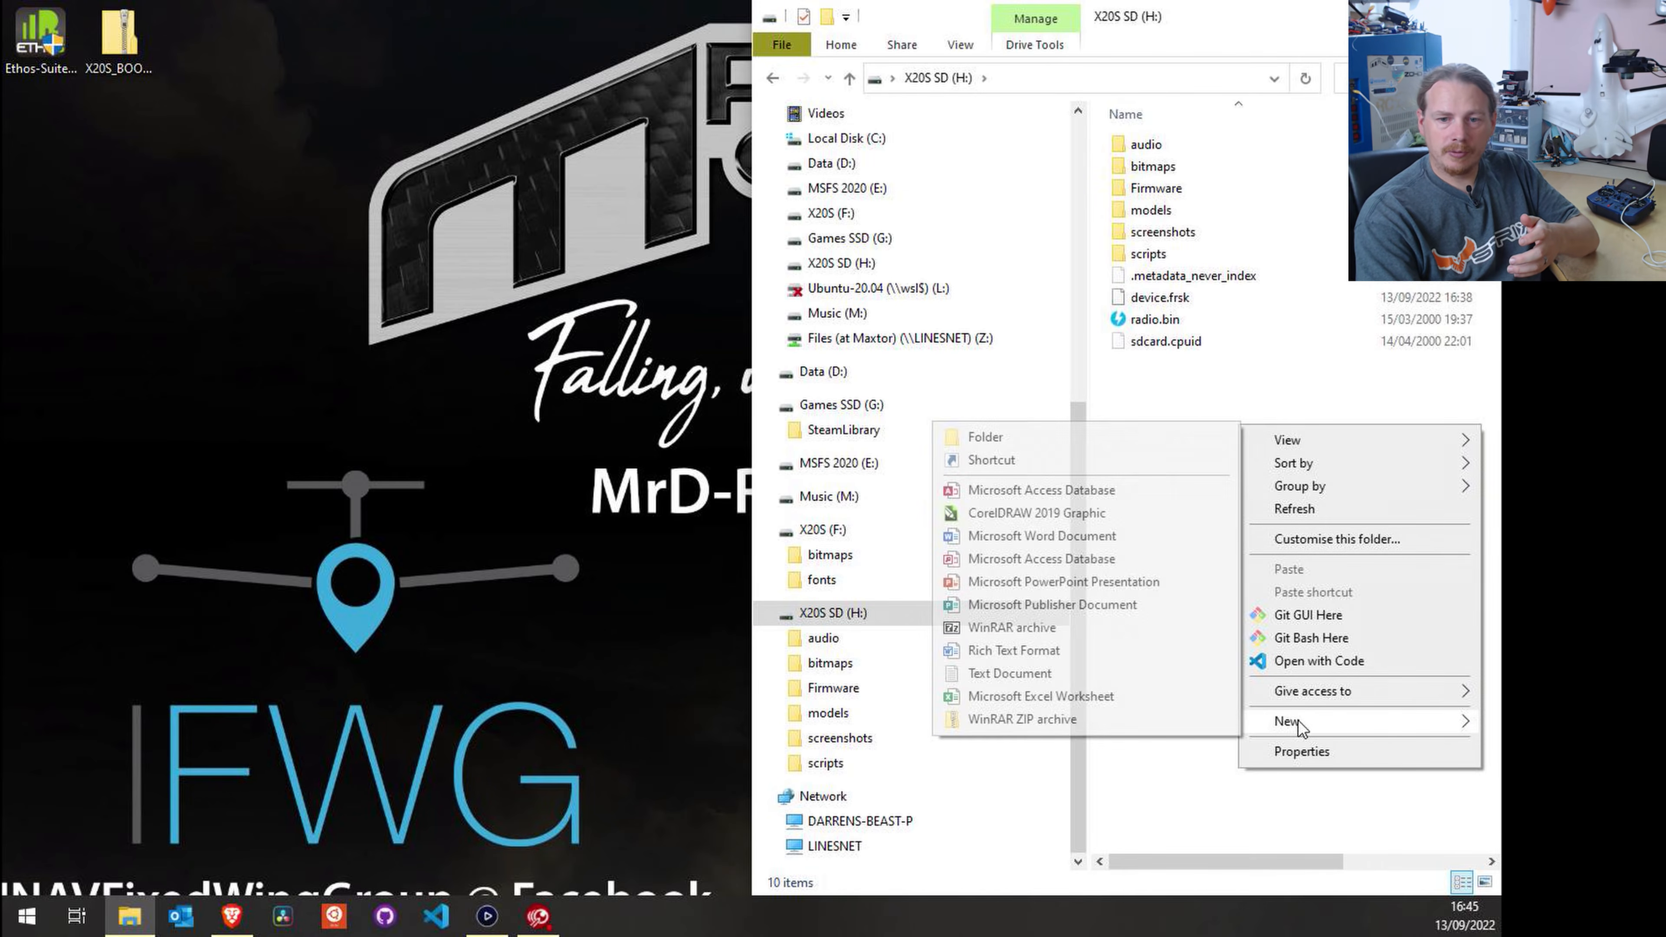
pyautogui.click(1192, 790)
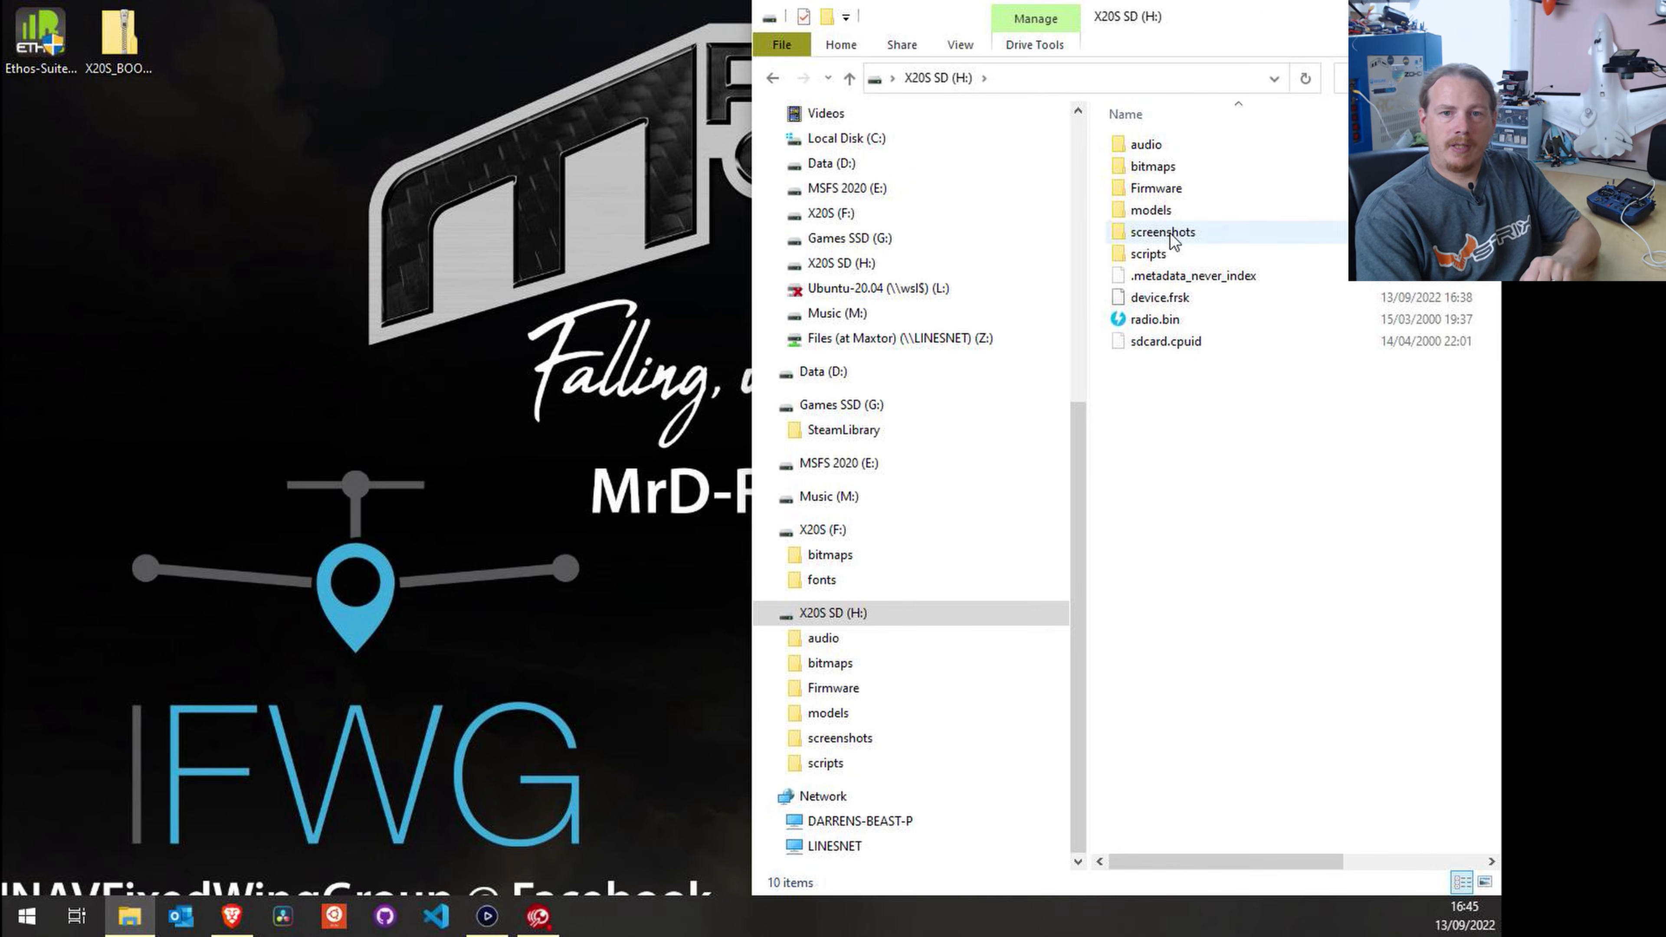
# Step: Open the Firmware > Transmitters > X20S Bootloader folder on the X20S SD (H:) drive
pyautogui.doubleClick(1152, 195)
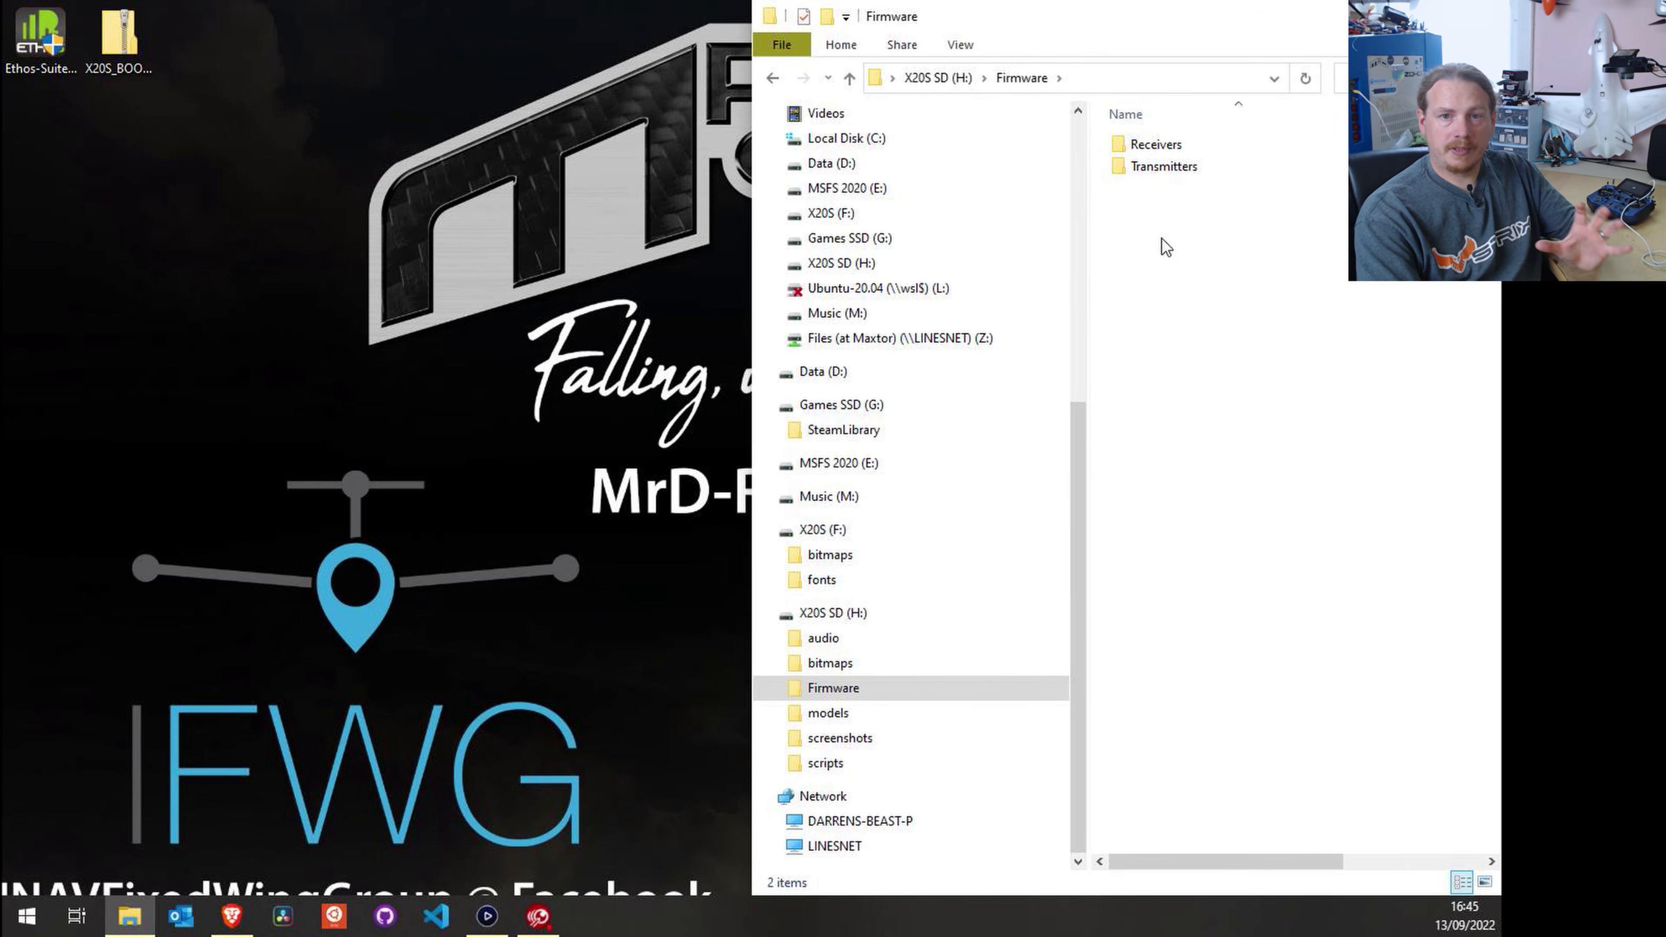
pyautogui.doubleClick(1167, 167)
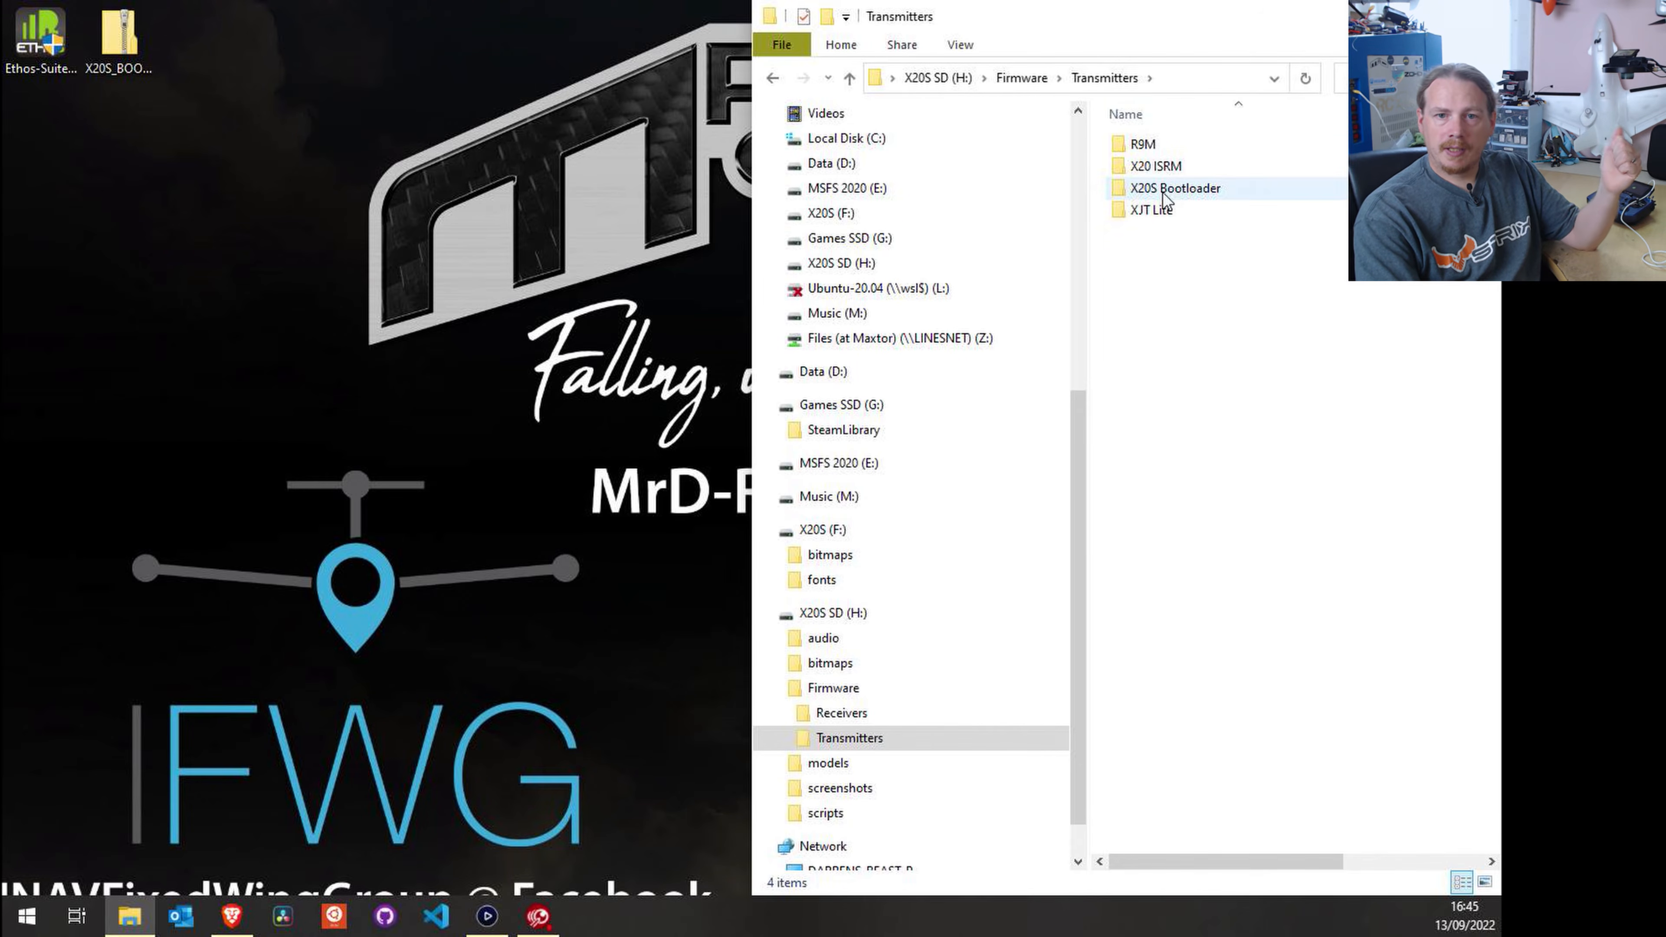
pyautogui.click(1169, 189)
pyautogui.doubleClick(1169, 189)
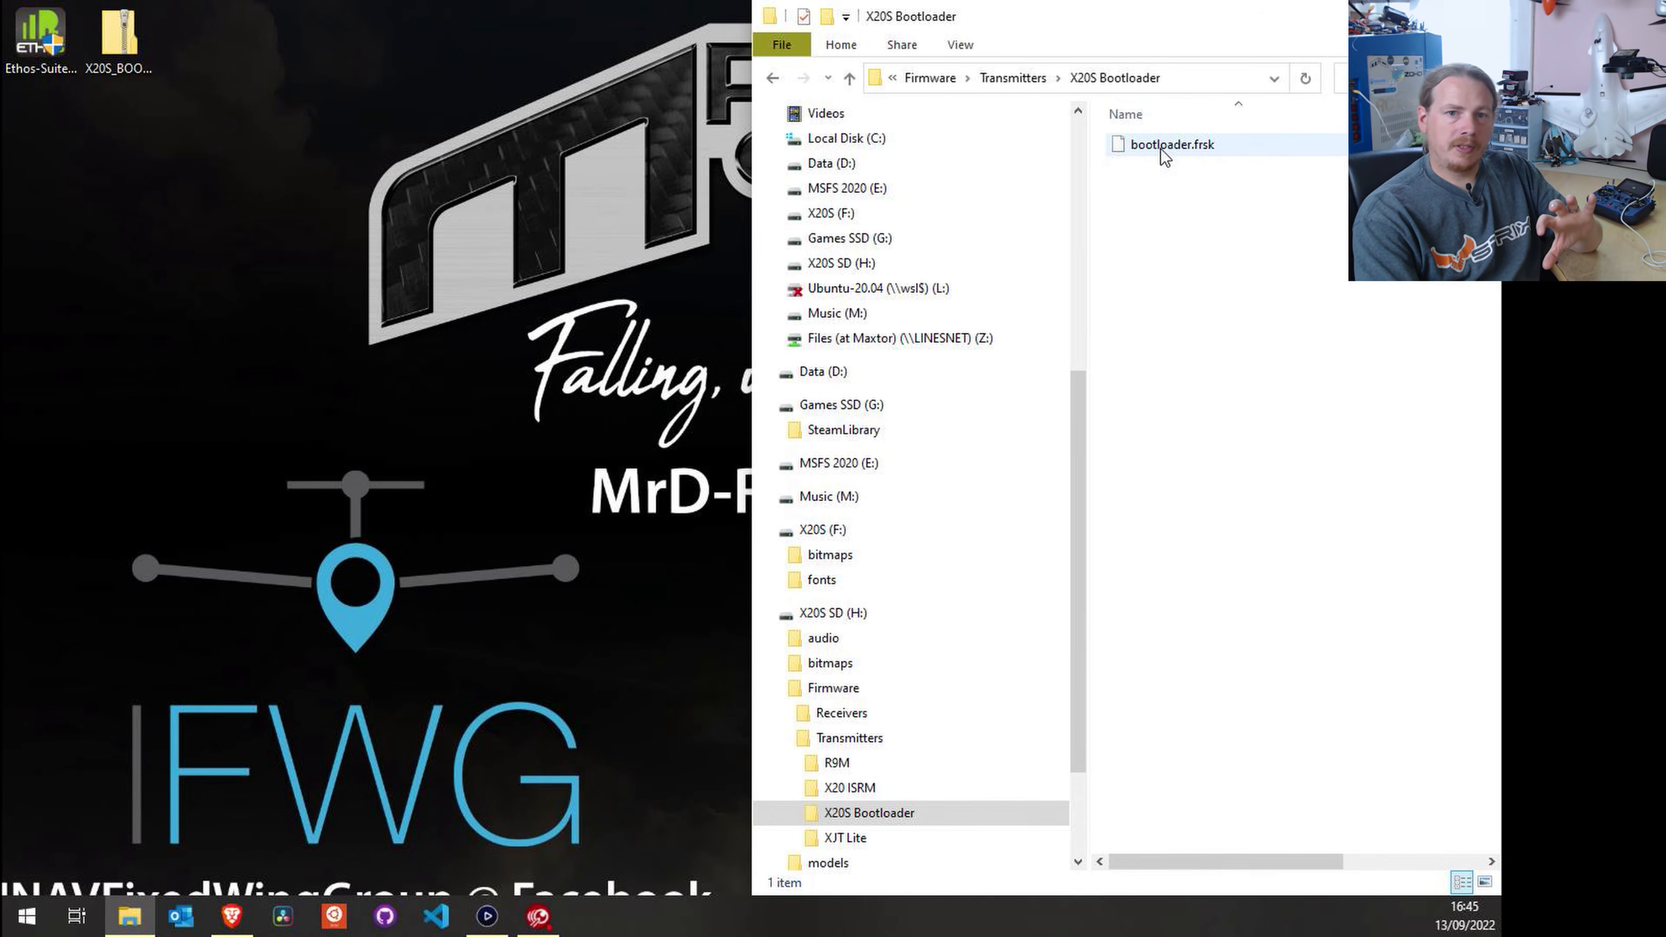
# Step: Copy bootloader.frsk from X20S_BOOTLOADER.zip on the Desktop into the X20S Bootloader folder, replacing the existing file, and close the archive
pyautogui.doubleClick(123, 51)
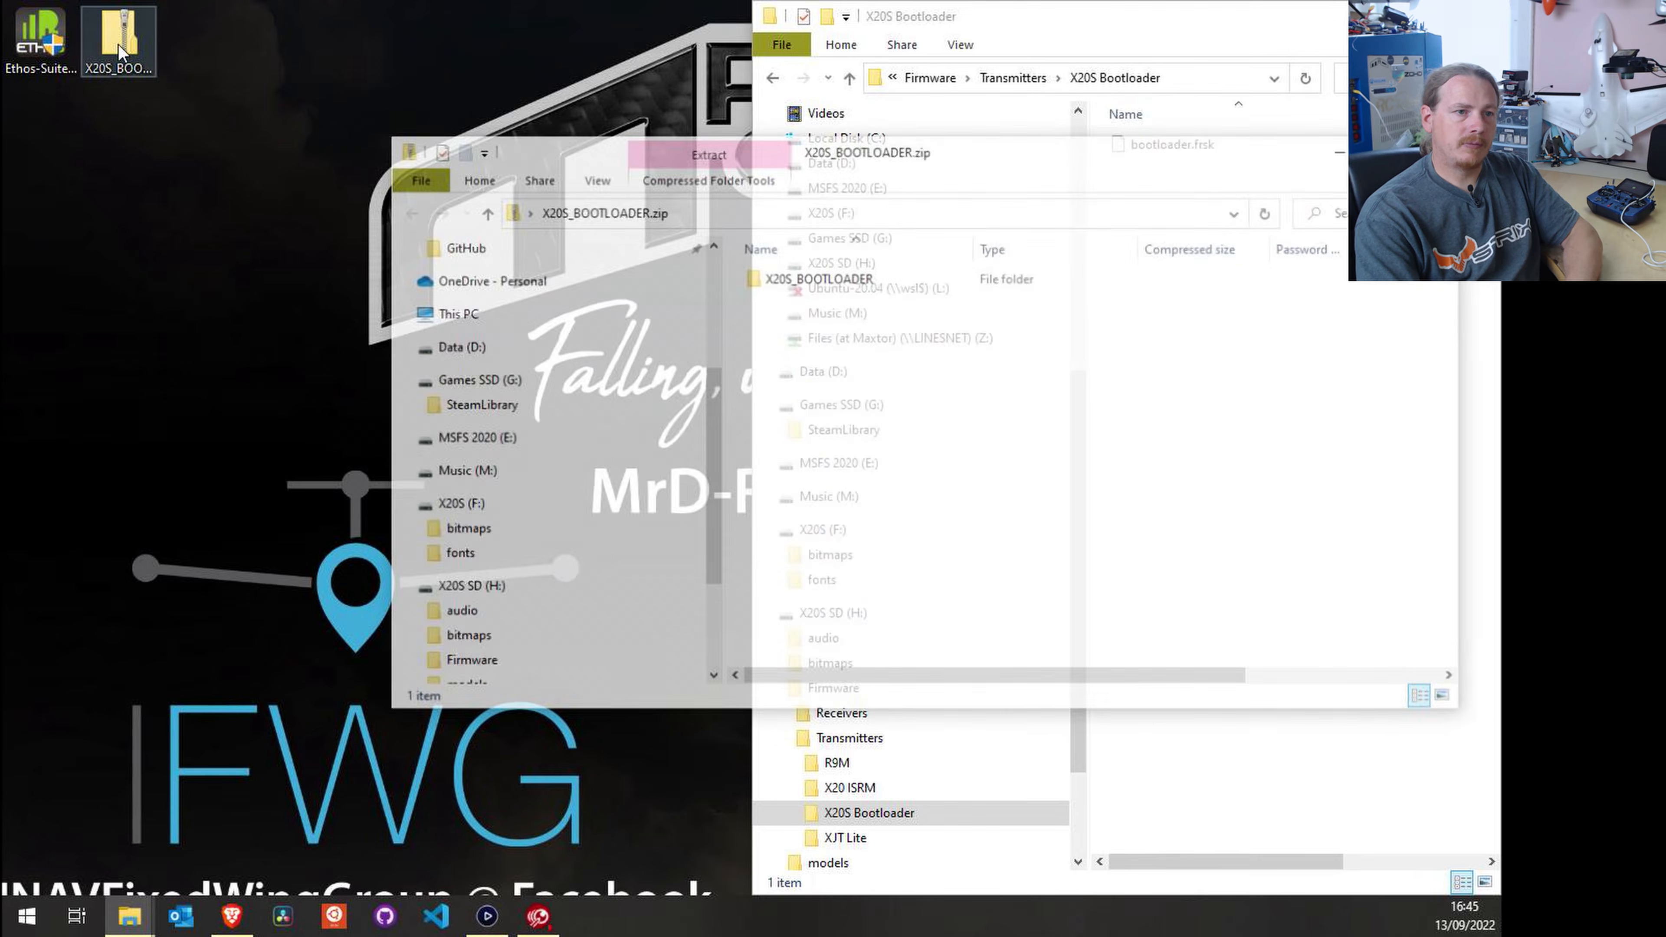
pyautogui.moveTo(984, 152); pyautogui.dragTo(721, 292)
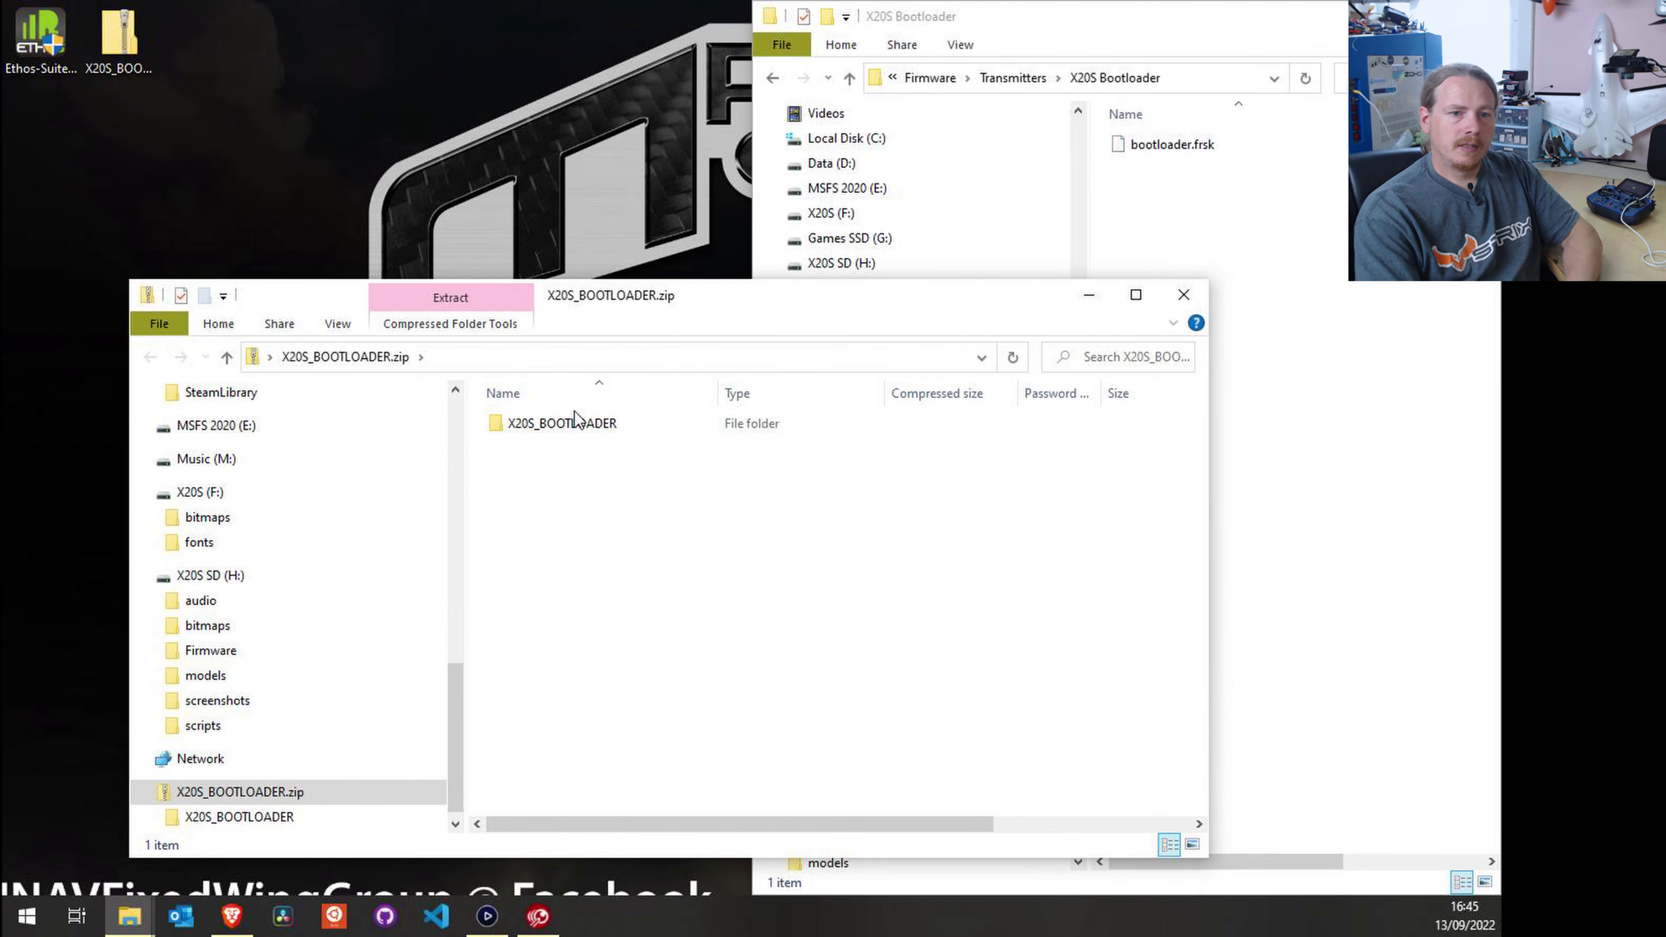
pyautogui.doubleClick(568, 438)
pyautogui.moveTo(557, 435); pyautogui.dragTo(1253, 237)
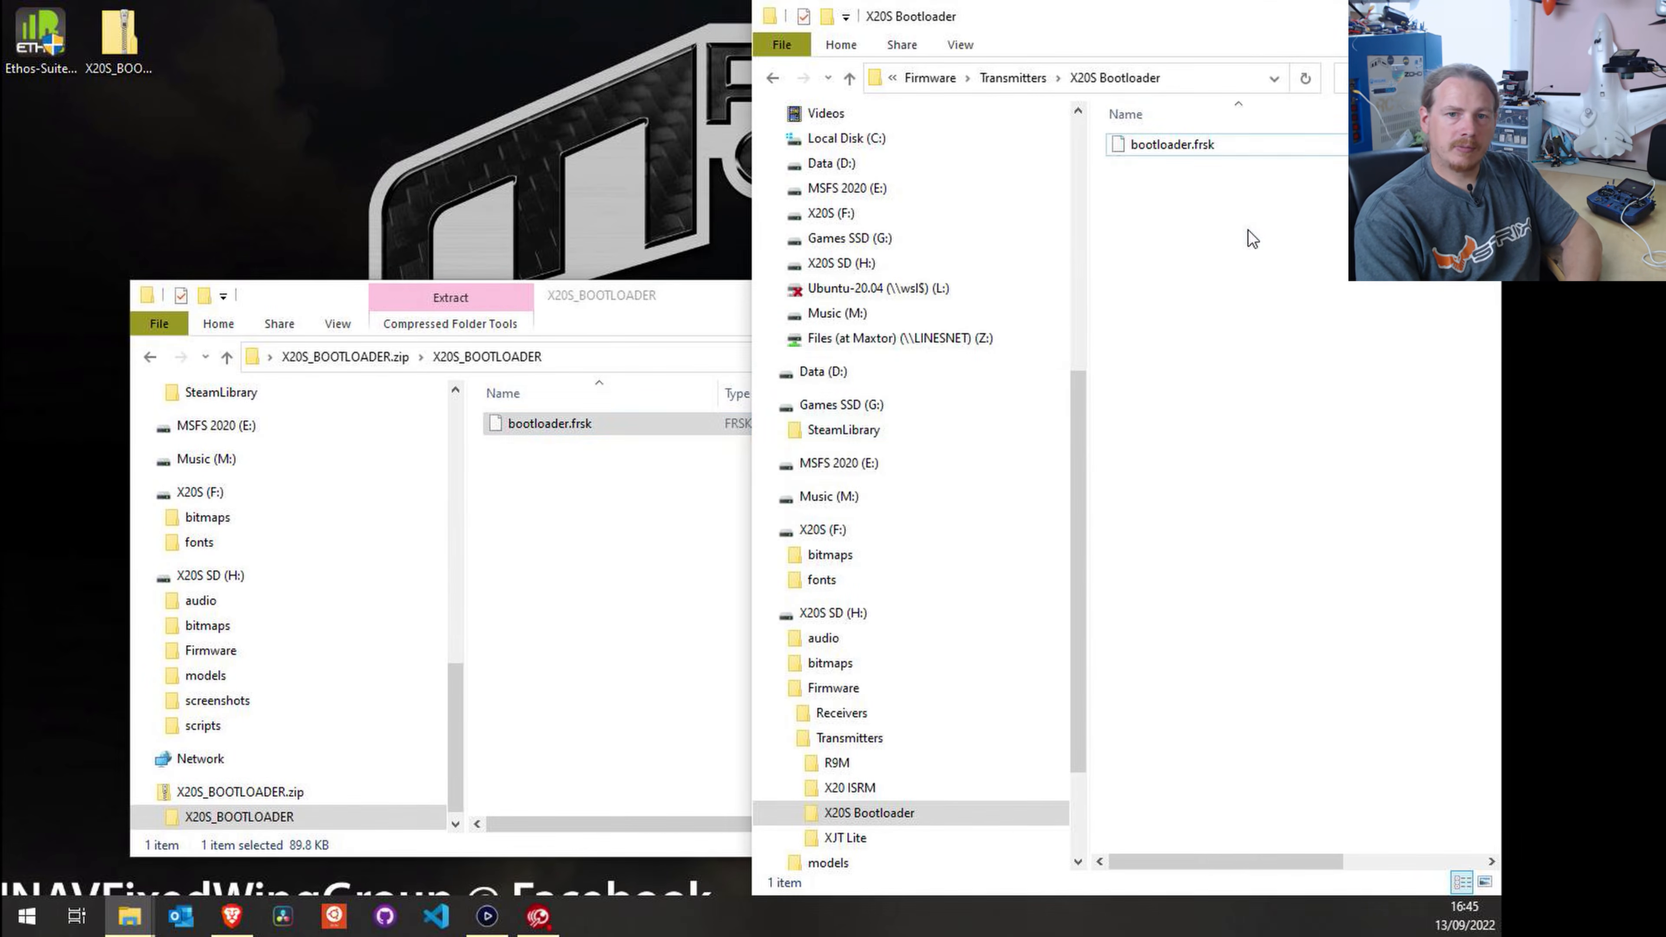
pyautogui.click(785, 319)
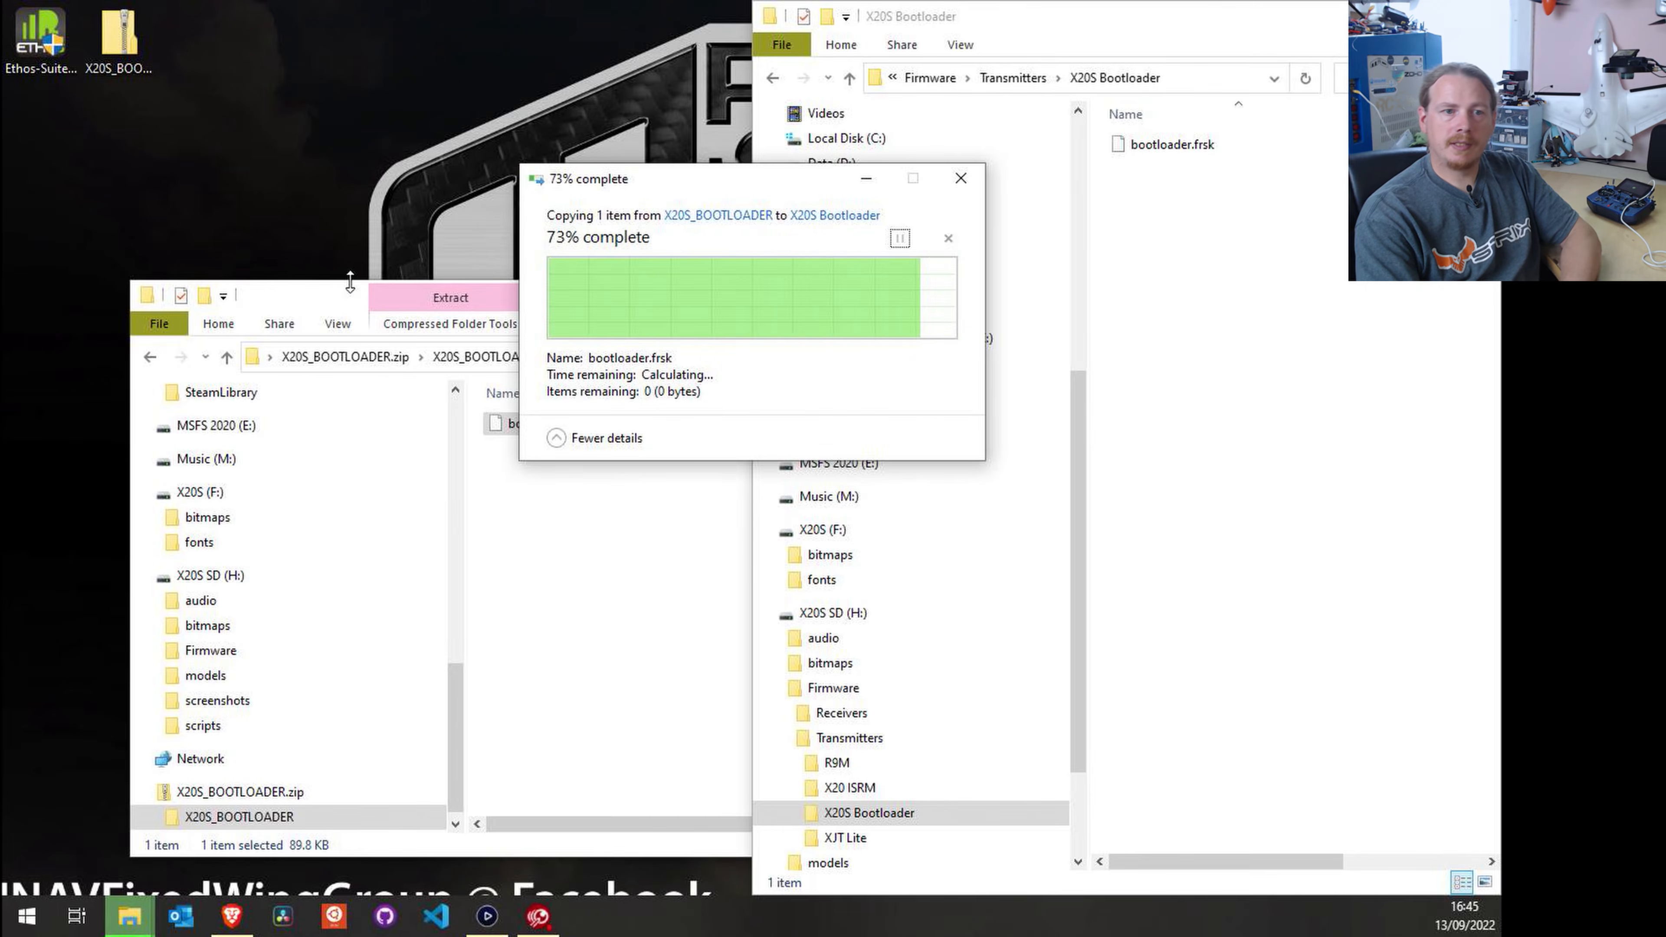
pyautogui.click(692, 299)
pyautogui.click(1171, 300)
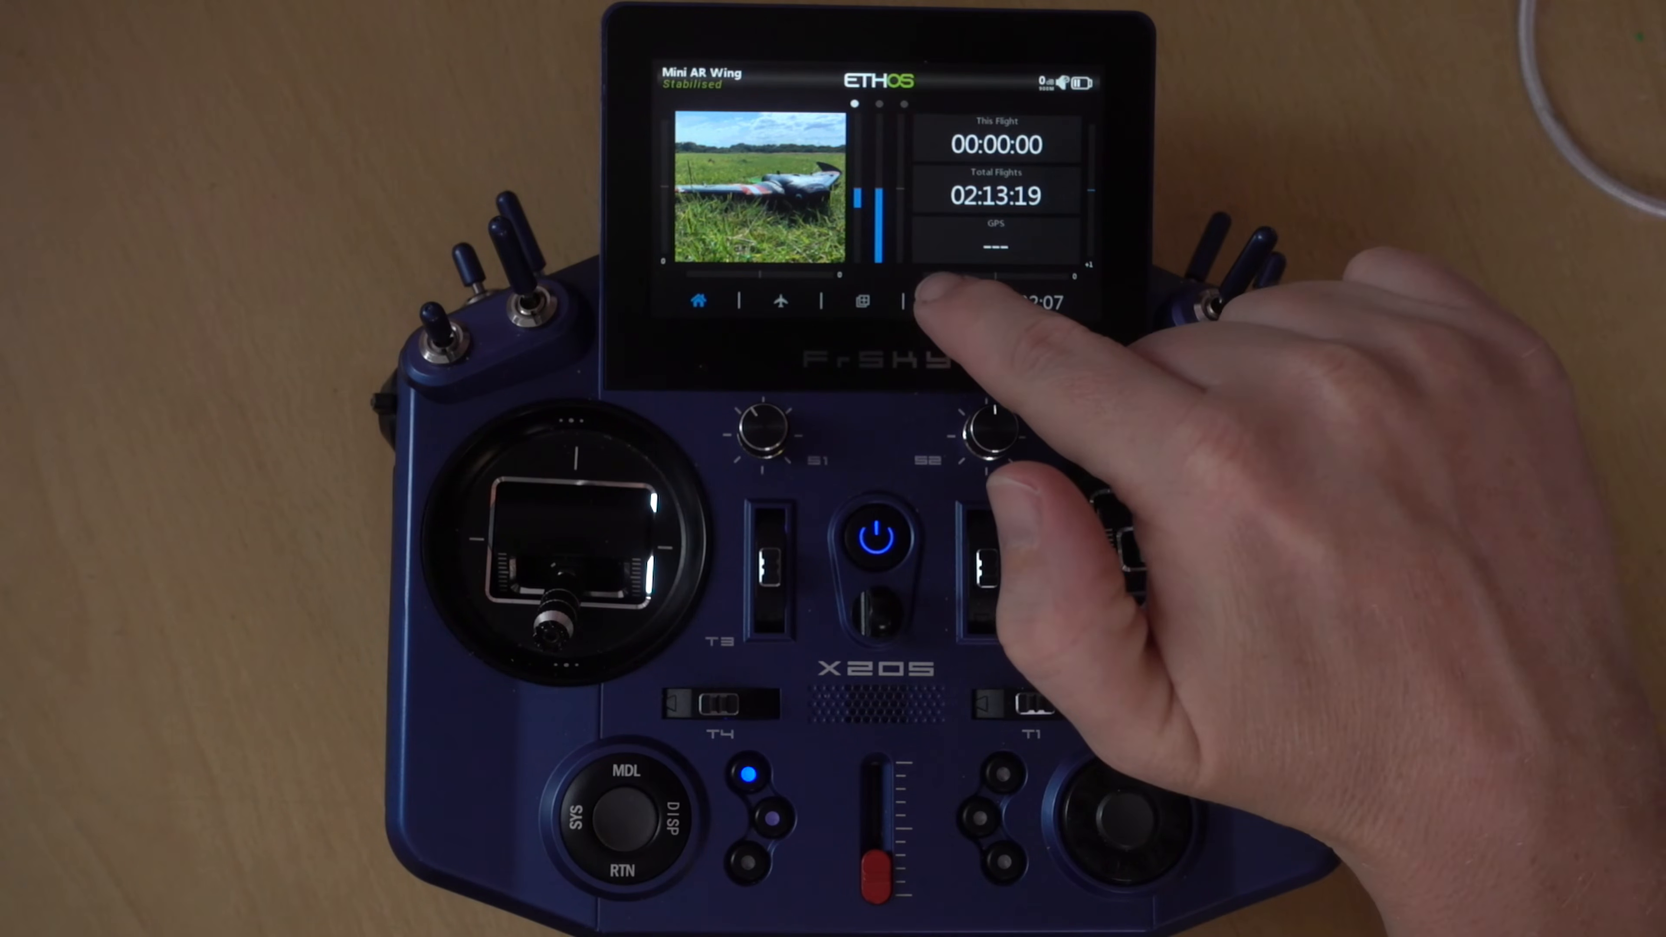
pyautogui.click(943, 301)
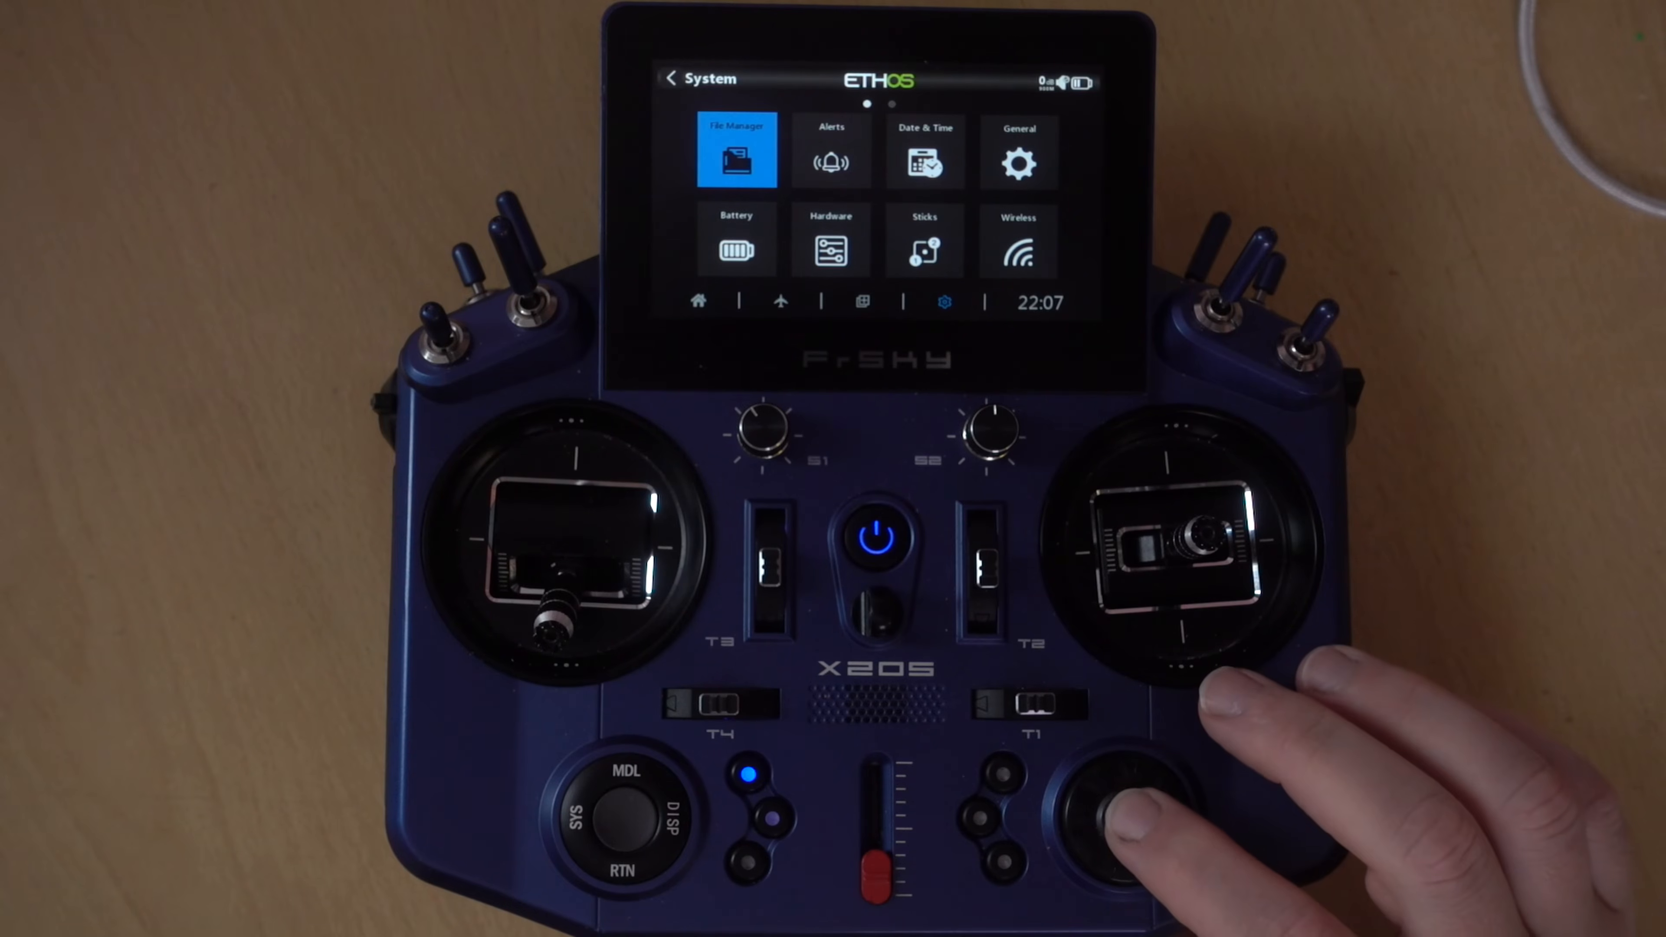